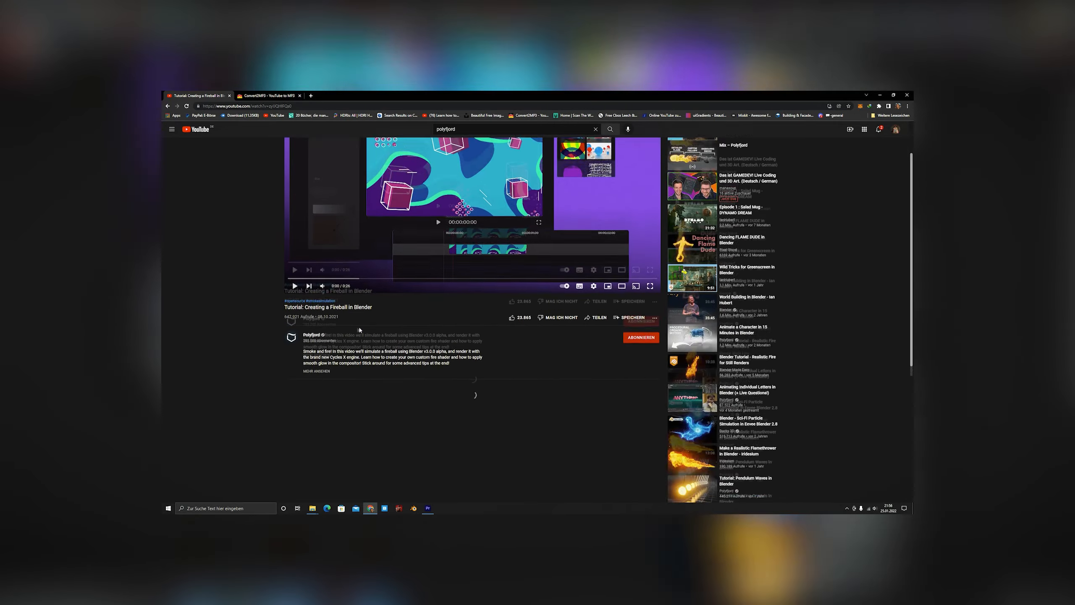
{"action": "triple_click", "coordinate": [292, 252]}
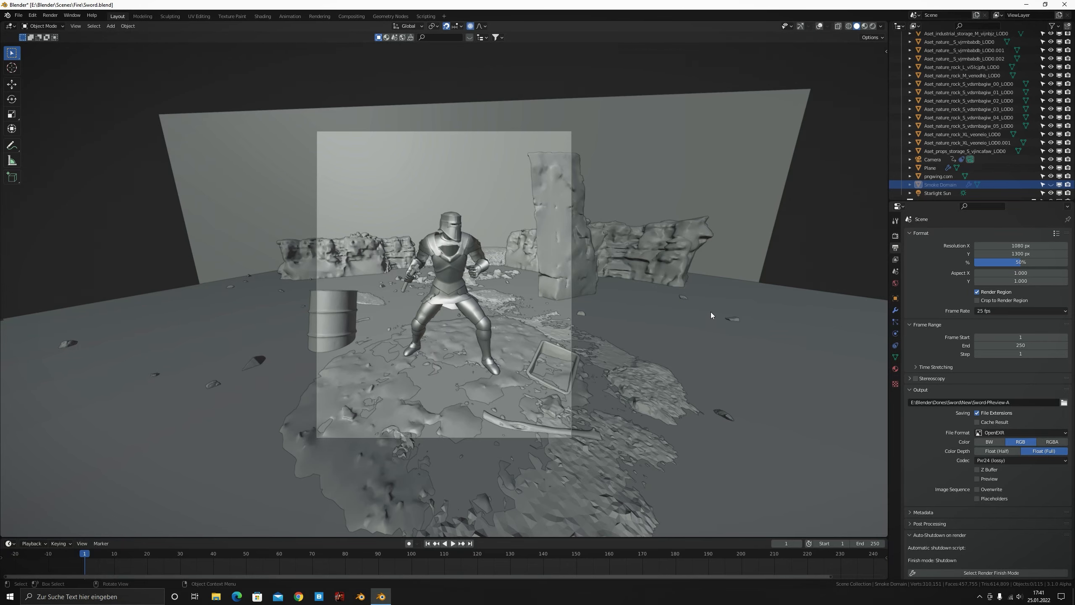
Examine the finished knight scene, return to the camera view, and play the animation
{"action": "middle_click_drag", "start_coordinate": [395, 213], "coordinate": [473, 263]}
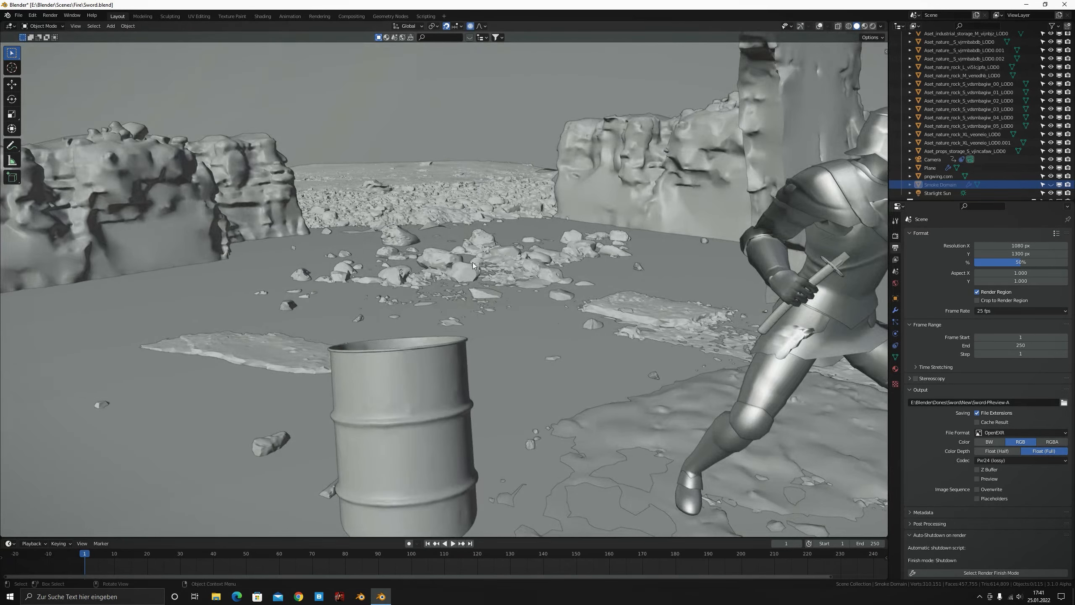
{"action": "scroll", "coordinate": [473, 266], "scroll_direction": "down", "scroll_amount": 10}
{"action": "key", "text": "KP_0"}
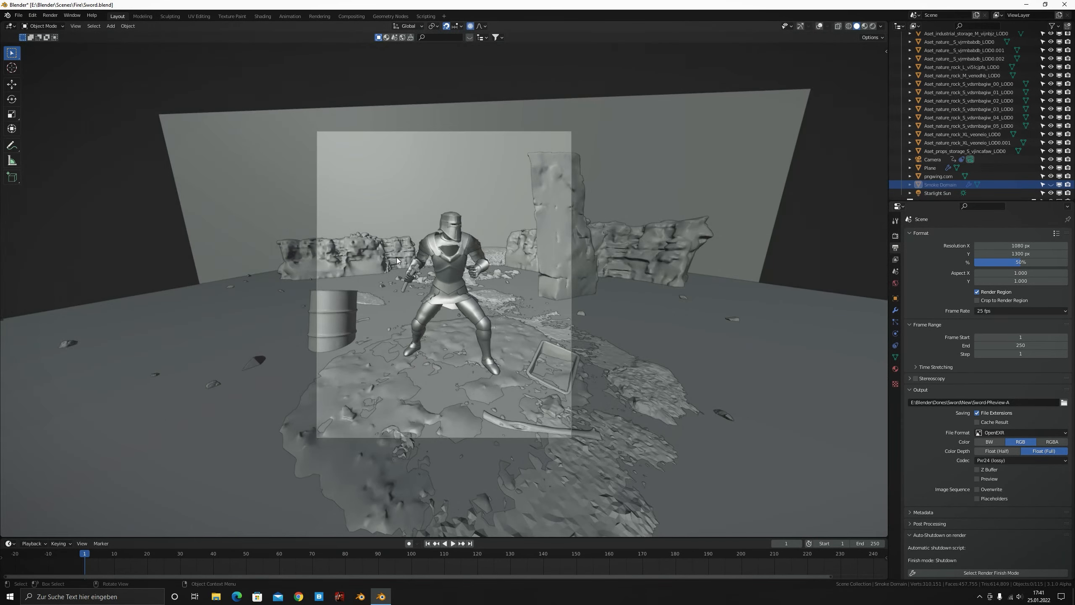
{"action": "scroll", "coordinate": [424, 271], "scroll_direction": "up", "scroll_amount": 2}
{"action": "key", "text": "space"}
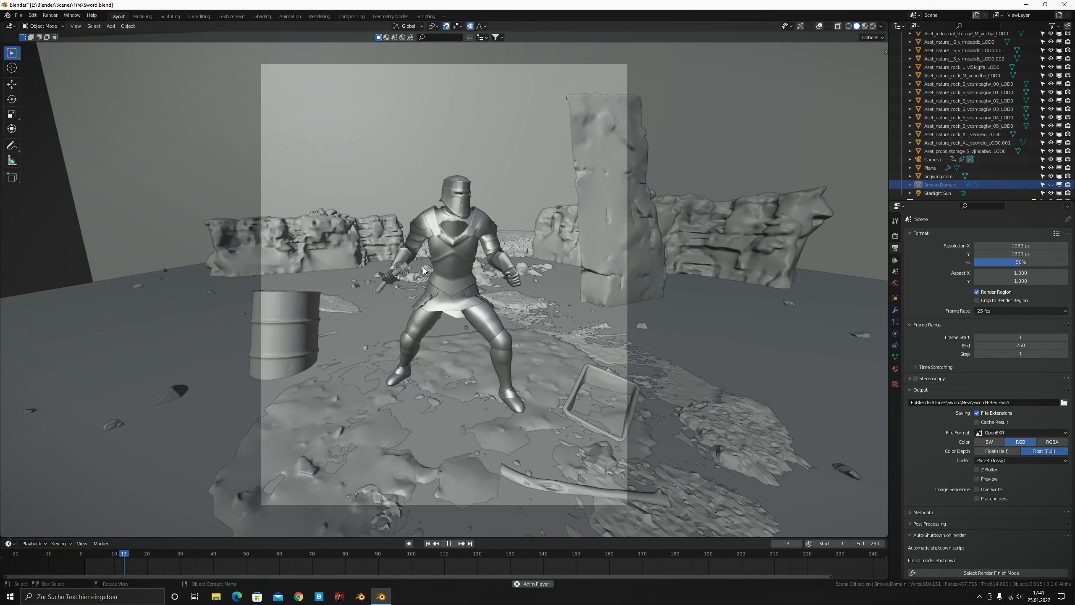
{"action": "key", "text": "space"}
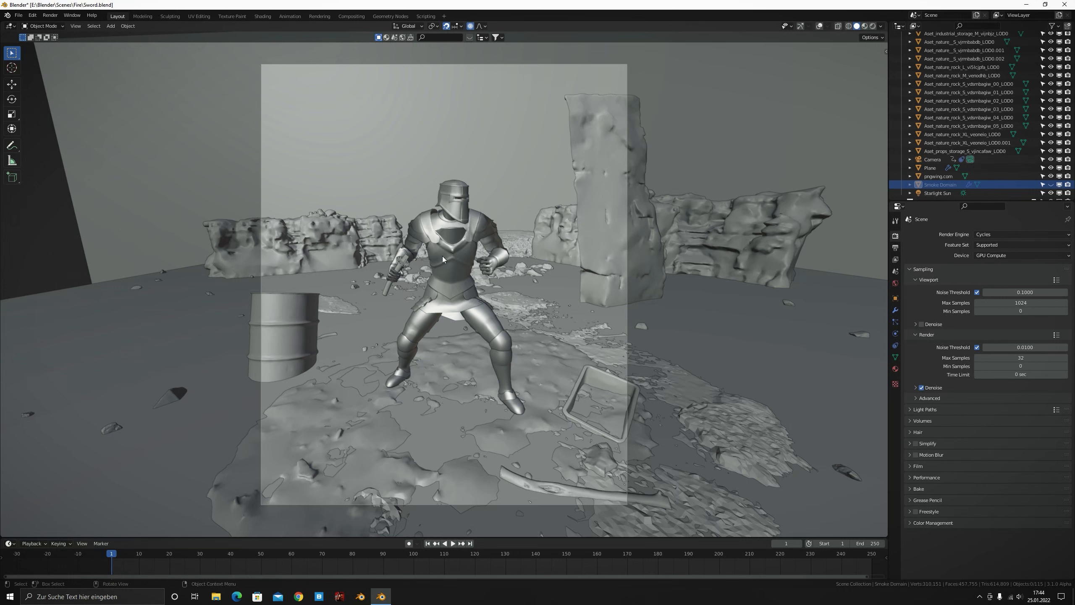
Orbit the knight scene and examine the knight and the sword hilt in his hand up close
{"action": "middle_click_drag", "start_coordinate": [692, 352], "coordinate": [629, 345]}
{"action": "scroll", "coordinate": [629, 345], "scroll_direction": "down", "scroll_amount": 6}
{"action": "middle_click_drag", "start_coordinate": [440, 275], "coordinate": [462, 276]}
{"action": "scroll", "coordinate": [452, 267], "scroll_direction": "up", "scroll_amount": 4}
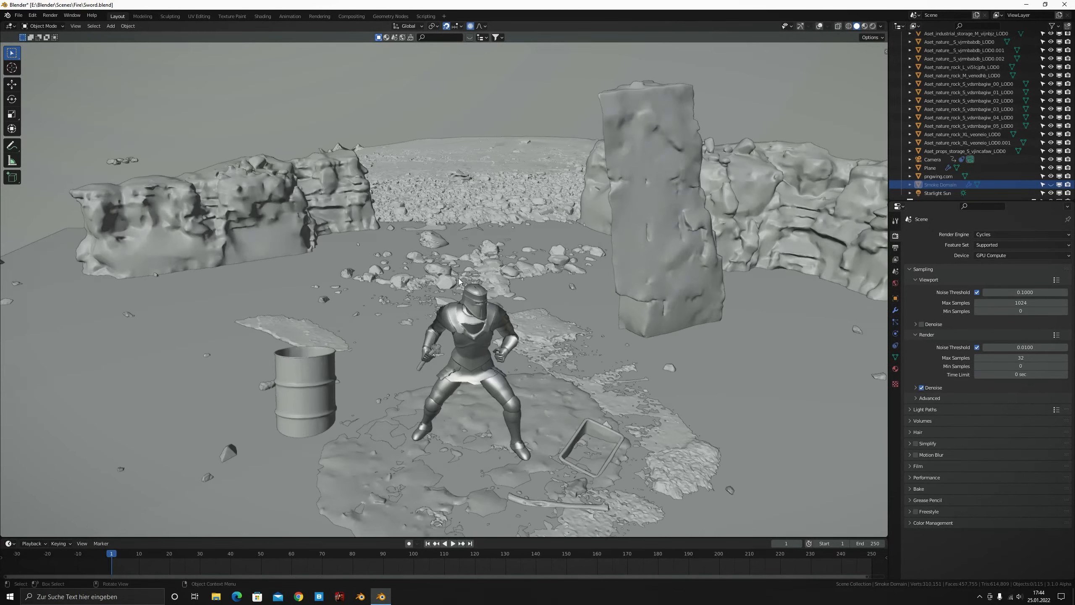
{"action": "scroll", "coordinate": [345, 250], "scroll_direction": "up", "scroll_amount": 6}
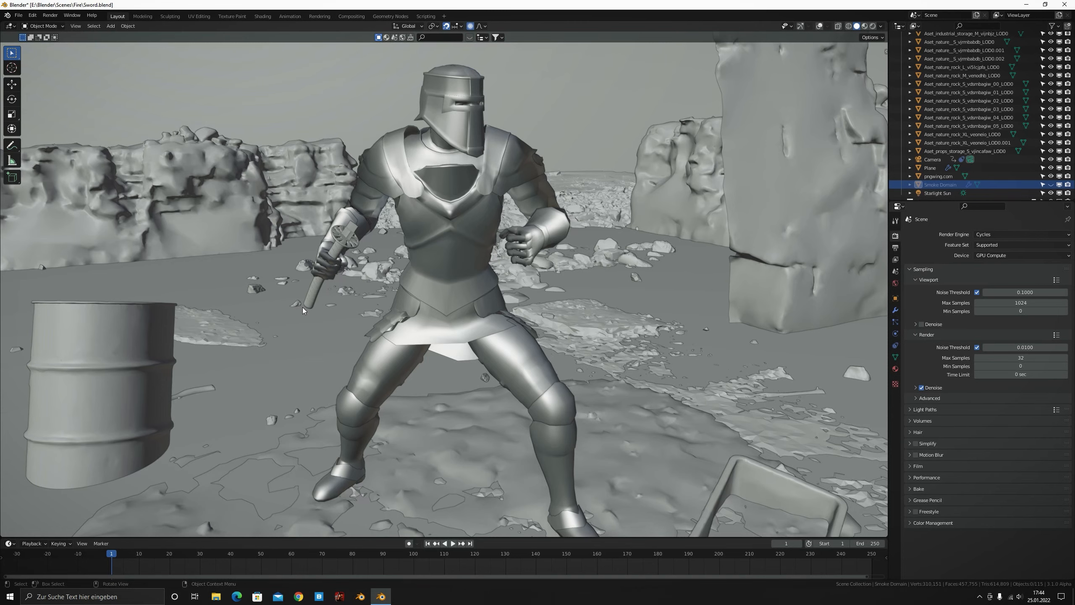
{"action": "middle_click_drag", "start_coordinate": [320, 227], "coordinate": [489, 273], "text": "shift"}
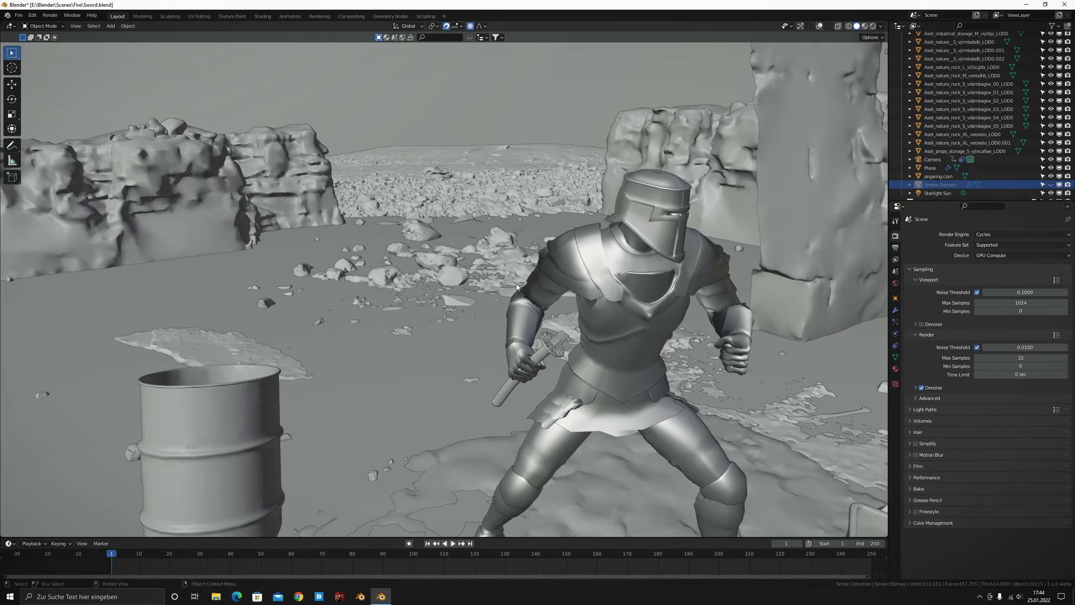
{"action": "scroll", "coordinate": [567, 338], "scroll_direction": "up", "scroll_amount": 4}
{"action": "middle_click_drag", "start_coordinate": [566, 339], "coordinate": [544, 321], "text": "shift"}
{"action": "scroll", "coordinate": [544, 321], "scroll_direction": "down", "scroll_amount": 4}
Select the hidden Smoke Domain object and make it visible in the viewport
{"action": "left_click", "coordinate": [353, 291]}
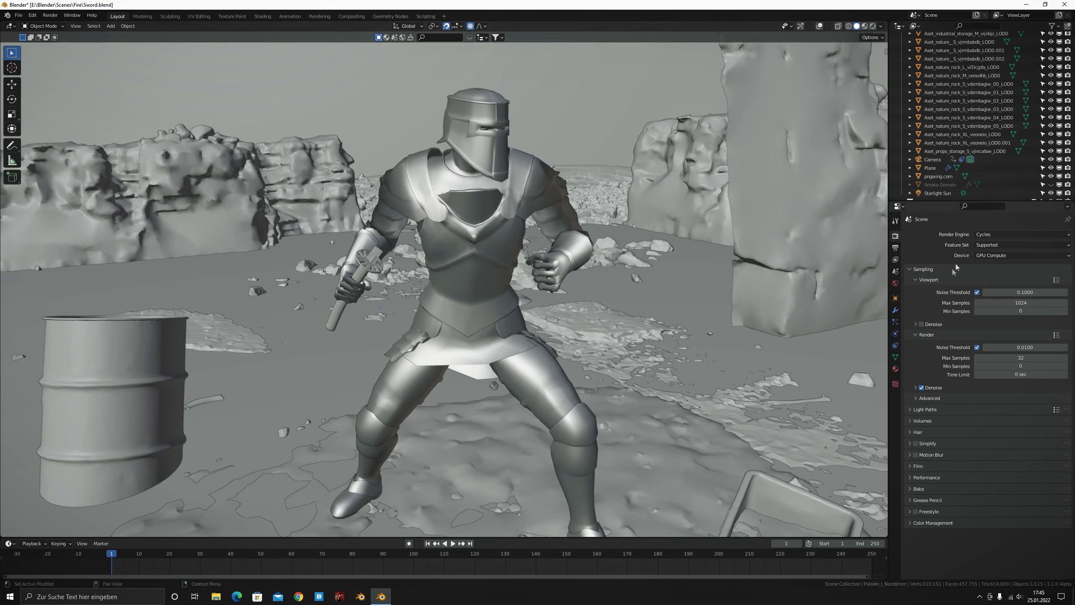
{"action": "left_click", "coordinate": [1054, 186]}
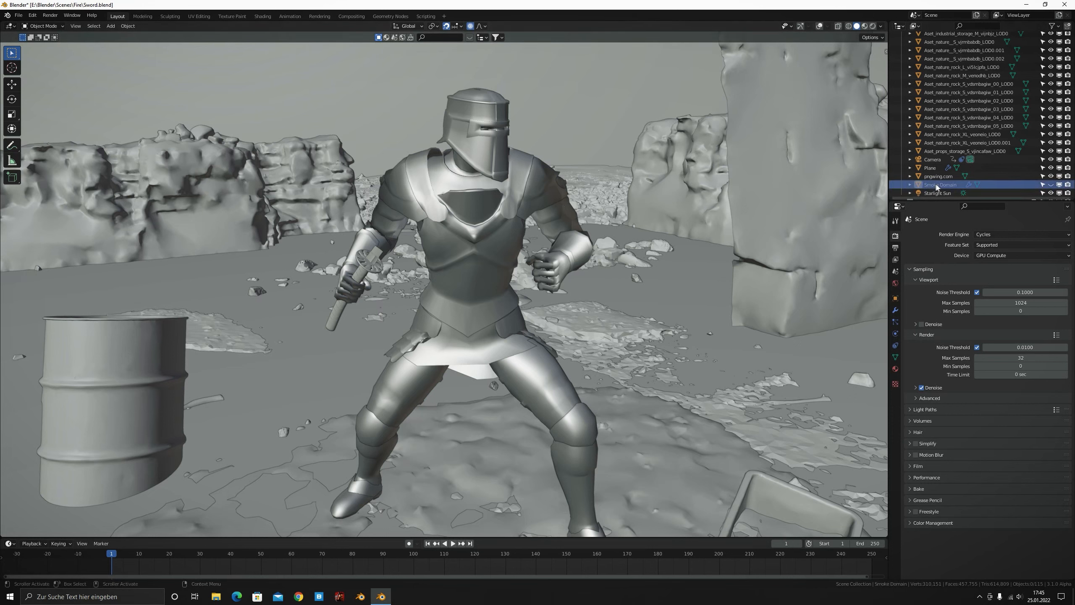
{"action": "left_click", "coordinate": [1051, 185]}
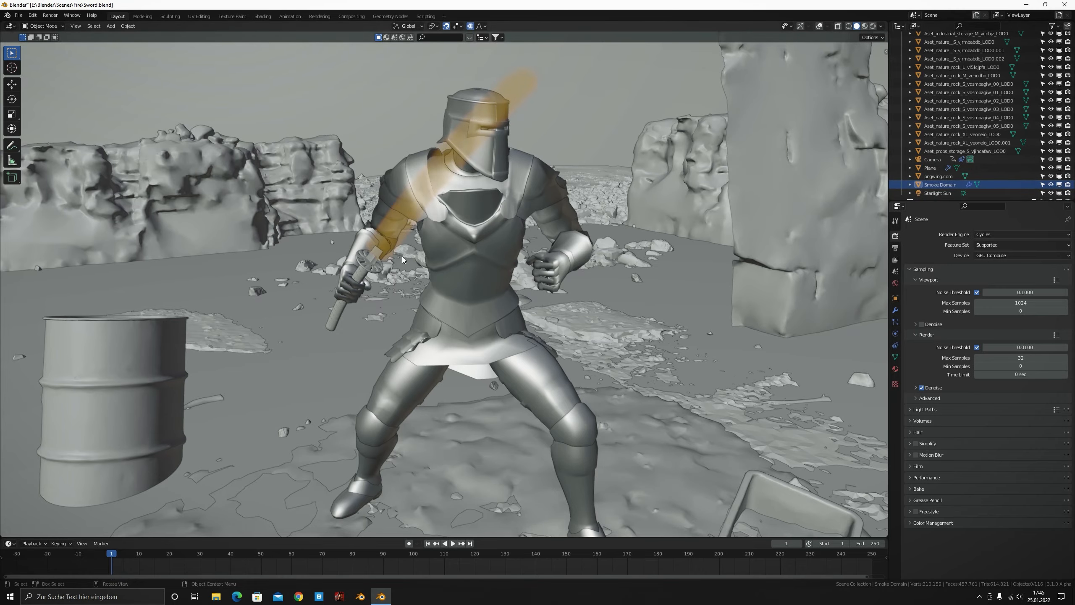
{"action": "middle_click_drag", "start_coordinate": [469, 187], "coordinate": [393, 213]}
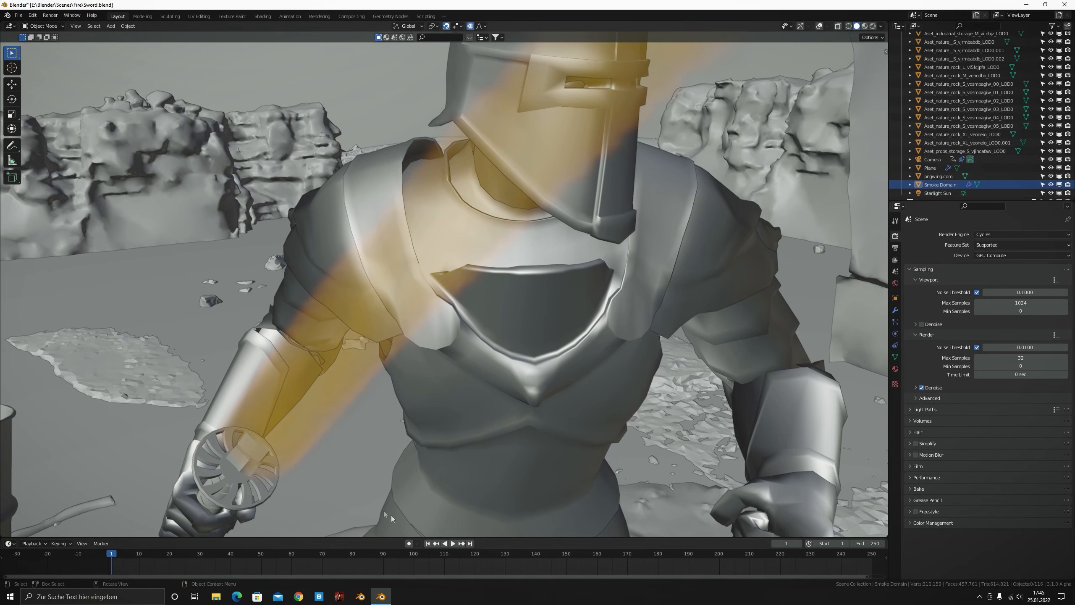
Switch to the Shading workspace and examine the material nodes of the antique katana
{"action": "left_click", "coordinate": [896, 310]}
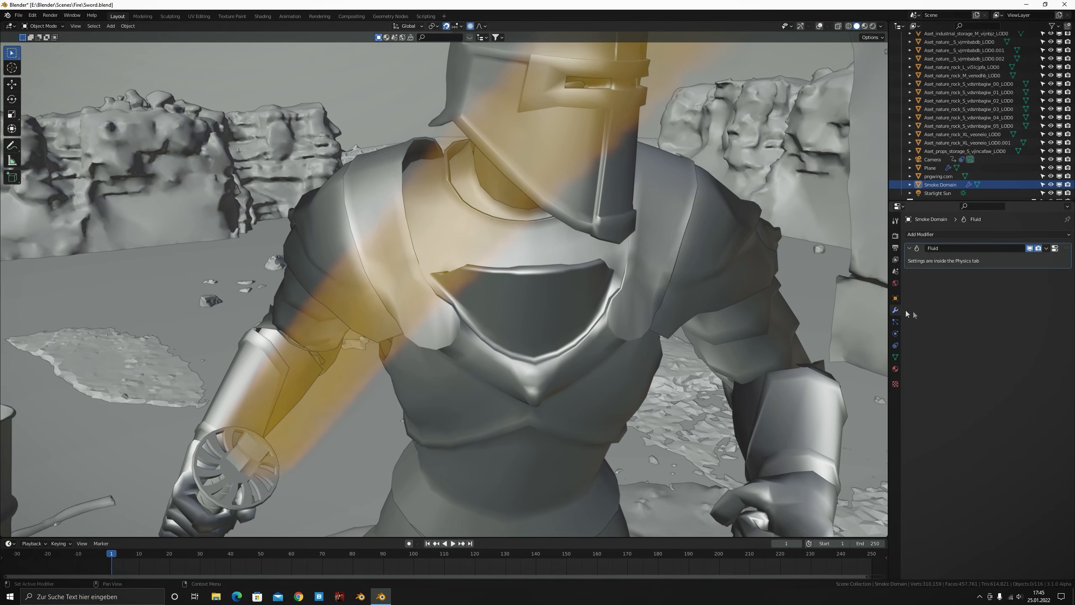
{"action": "left_click", "coordinate": [262, 16]}
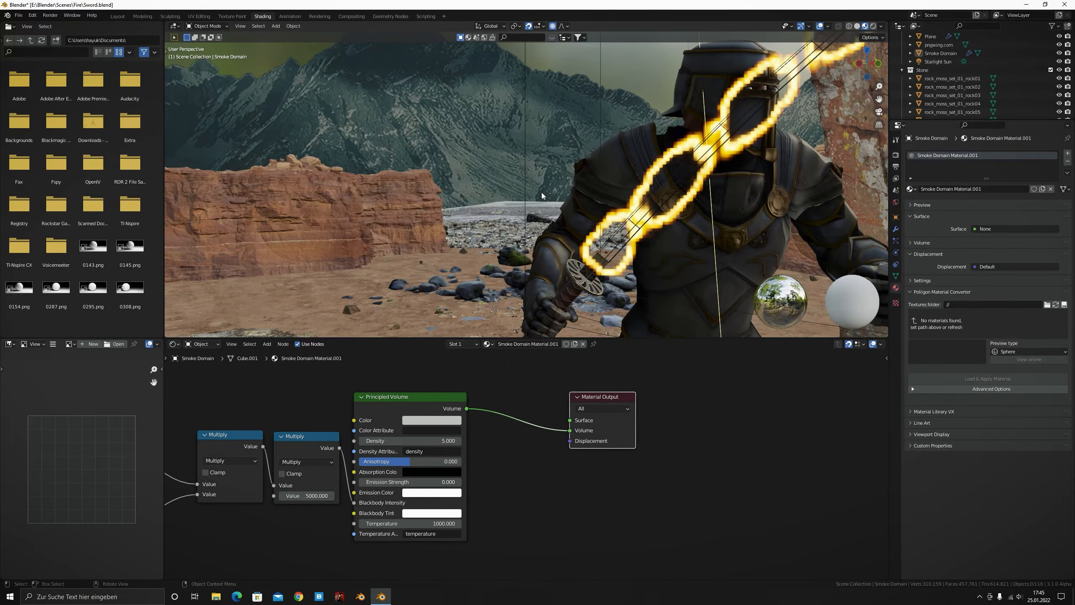
{"action": "left_click", "coordinate": [614, 311]}
{"action": "scroll", "coordinate": [487, 431], "scroll_direction": "up", "scroll_amount": 6}
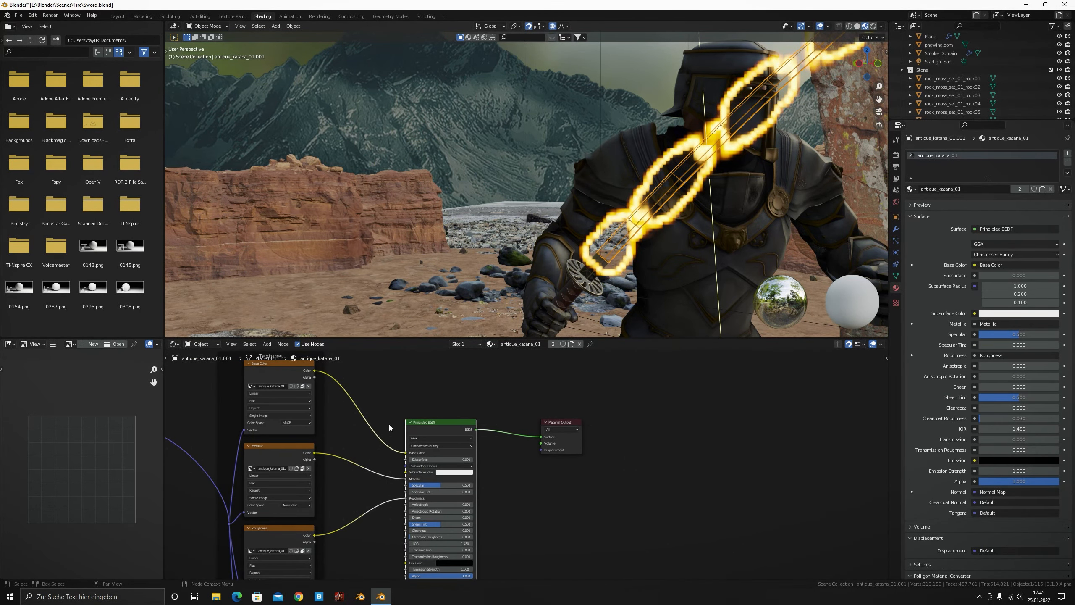
{"action": "middle_click_drag", "start_coordinate": [392, 428], "coordinate": [531, 441]}
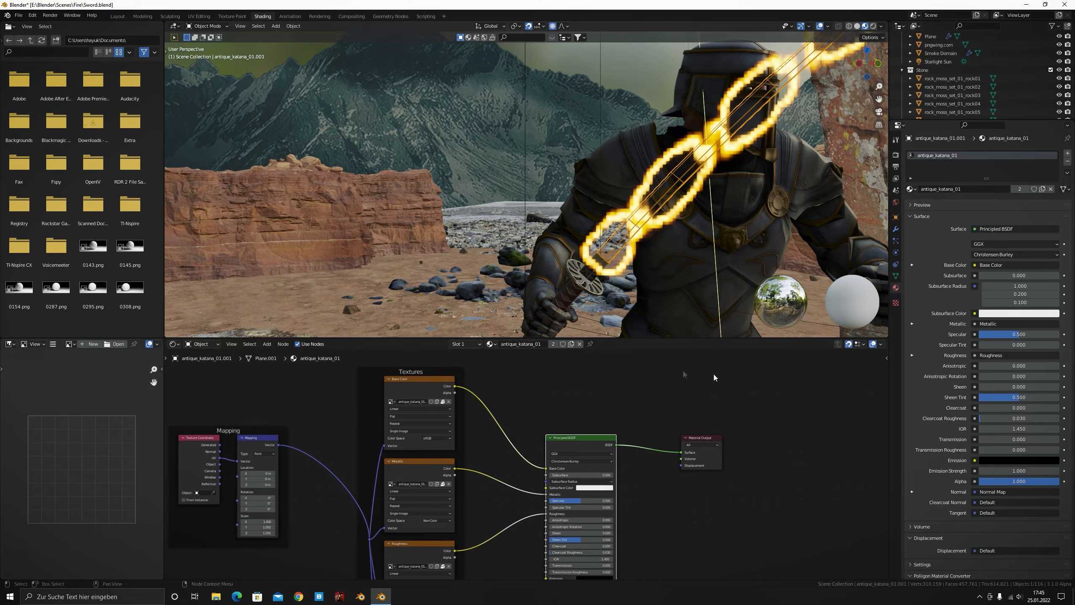
Select the Smoke Domain and examine its volume material nodes and the flame around the sword
{"action": "scroll", "coordinate": [946, 99], "scroll_direction": "down", "scroll_amount": 3}
{"action": "scroll", "coordinate": [945, 85], "scroll_direction": "down", "scroll_amount": 5}
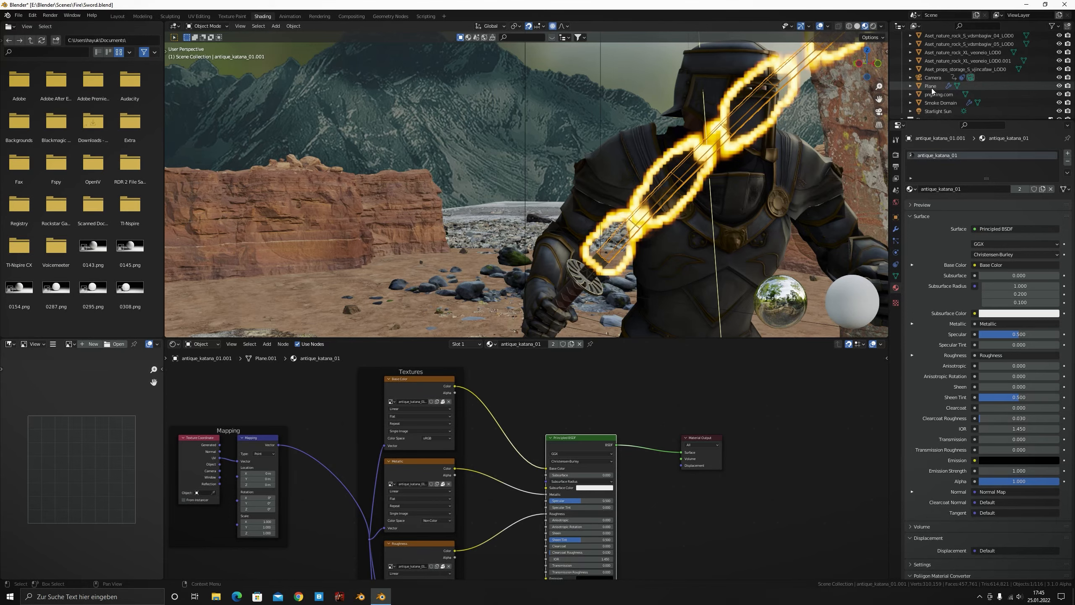
{"action": "scroll", "coordinate": [932, 87], "scroll_direction": "down", "scroll_amount": 2}
{"action": "left_click", "coordinate": [940, 103]}
{"action": "scroll", "coordinate": [584, 457], "scroll_direction": "right", "scroll_amount": 4, "text": "ctrl"}
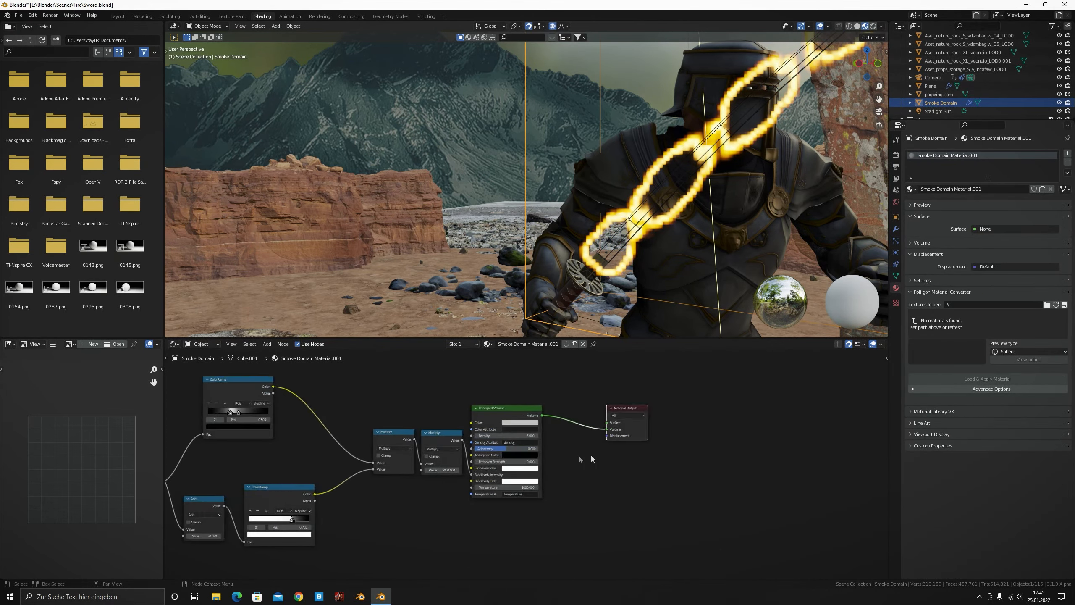
{"action": "scroll", "coordinate": [549, 475], "scroll_direction": "up", "scroll_amount": 4}
{"action": "middle_click_drag", "start_coordinate": [639, 279], "coordinate": [603, 283]}
{"action": "mouse_move", "coordinate": [598, 136]}
{"action": "middle_mouse_down"}
{"action": "mouse_move", "coordinate": [576, 151]}
{"action": "mouse_move", "coordinate": [615, 117]}
{"action": "mouse_move", "coordinate": [598, 129]}
{"action": "middle_mouse_up"}
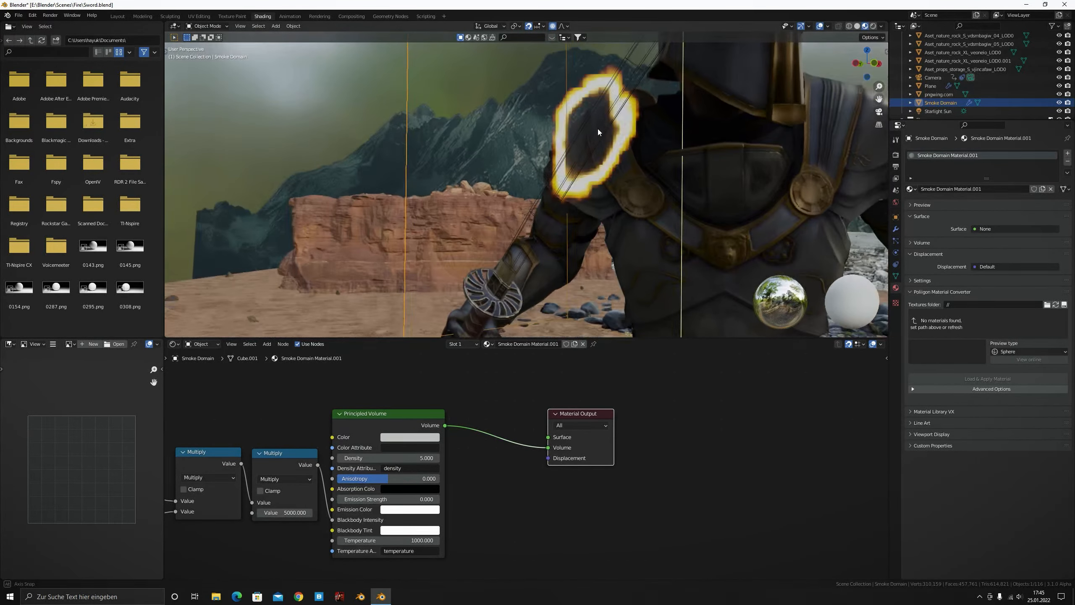
Preview the flaming sword in rendered viewport shading and return to material preview shading
{"action": "left_click", "coordinate": [873, 26]}
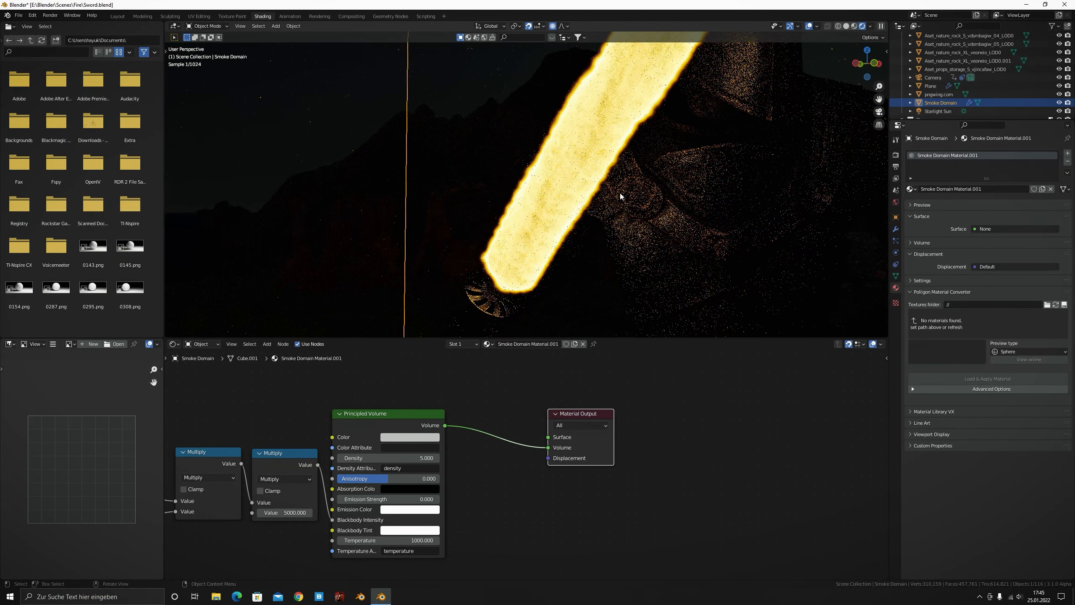
{"action": "middle_click_drag", "start_coordinate": [620, 194], "coordinate": [549, 114]}
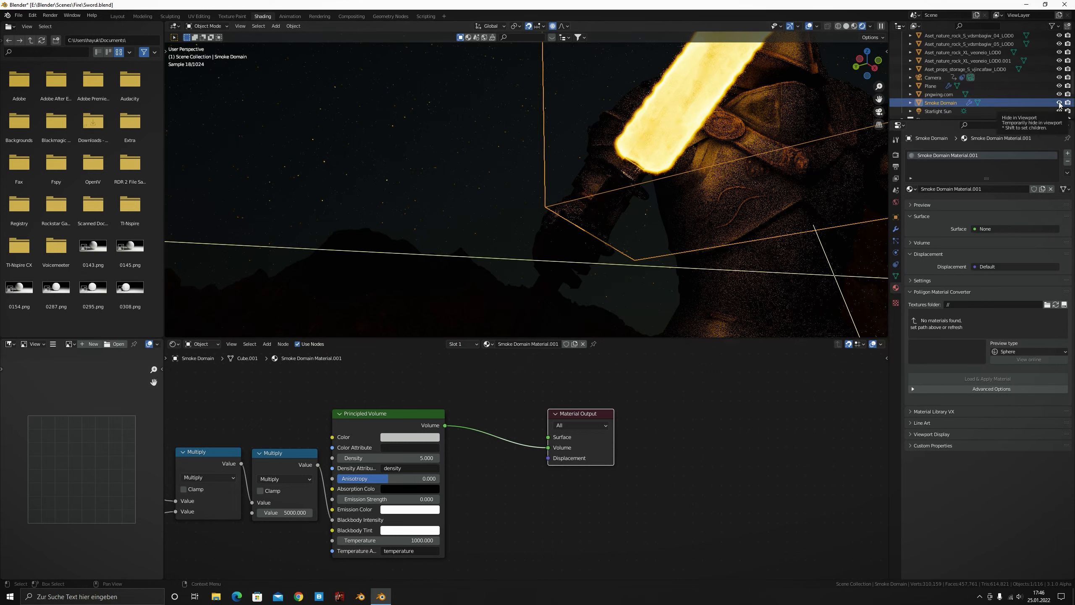
{"action": "left_click", "coordinate": [856, 26]}
{"action": "mouse_move", "coordinate": [665, 200]}
{"action": "middle_mouse_down"}
{"action": "mouse_move", "coordinate": [631, 224]}
{"action": "mouse_move", "coordinate": [655, 216]}
{"action": "middle_mouse_up"}
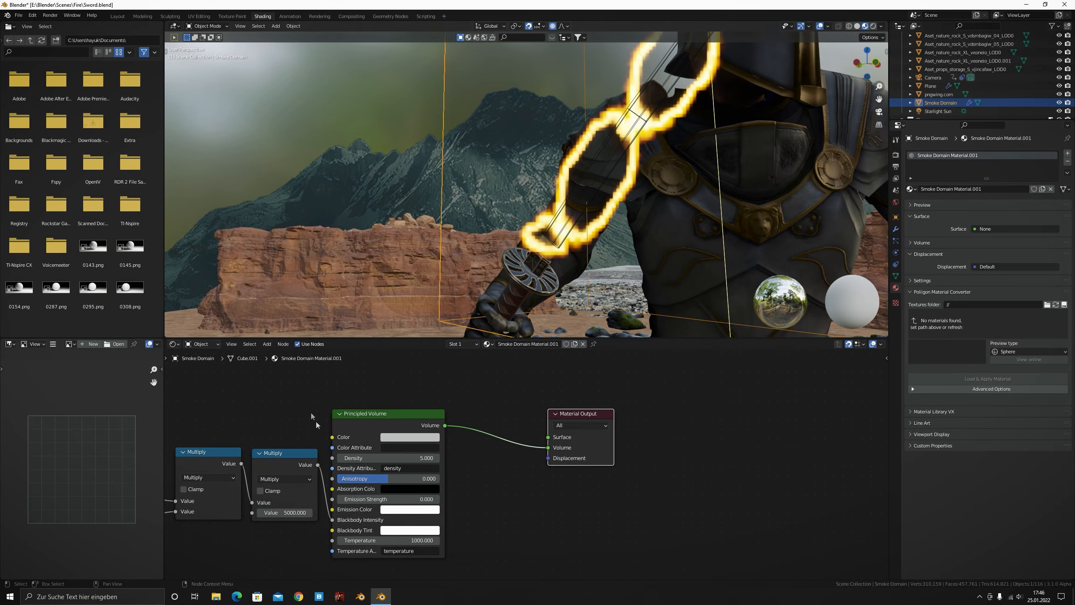
Return to the Layout workspace and view the knight with the fire sword within the whole scene
{"action": "scroll", "coordinate": [291, 399], "scroll_direction": "down", "scroll_amount": 3}
{"action": "left_click", "coordinate": [117, 16]}
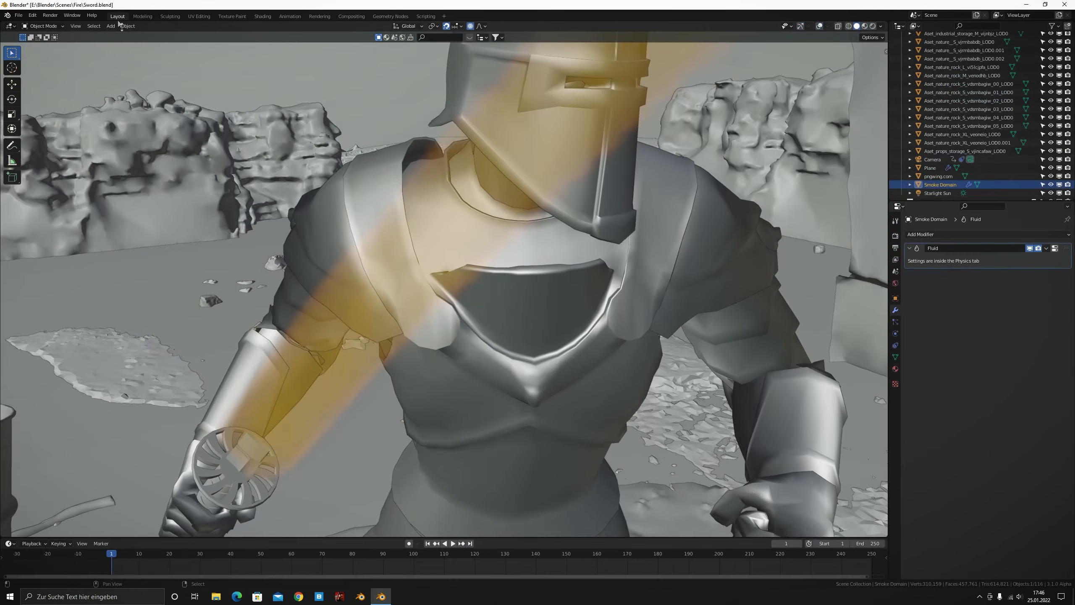
{"action": "scroll", "coordinate": [266, 207], "scroll_direction": "down", "scroll_amount": 3}
{"action": "middle_click_drag", "start_coordinate": [267, 207], "coordinate": [292, 210]}
{"action": "scroll", "coordinate": [288, 209], "scroll_direction": "up", "scroll_amount": 7}
{"action": "middle_click_drag", "start_coordinate": [186, 183], "coordinate": [37, 144]}
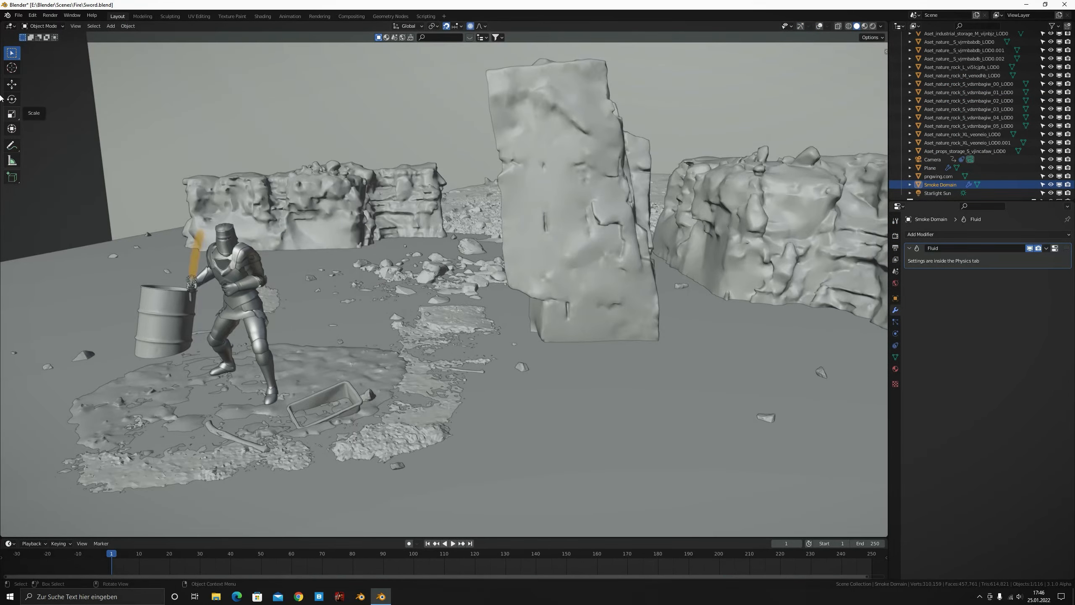
Start a new General file without saving the changes to Sword.blend
{"action": "left_click", "coordinate": [19, 15]}
{"action": "mouse_move", "coordinate": [21, 24]}
{"action": "left_click", "coordinate": [133, 30]}
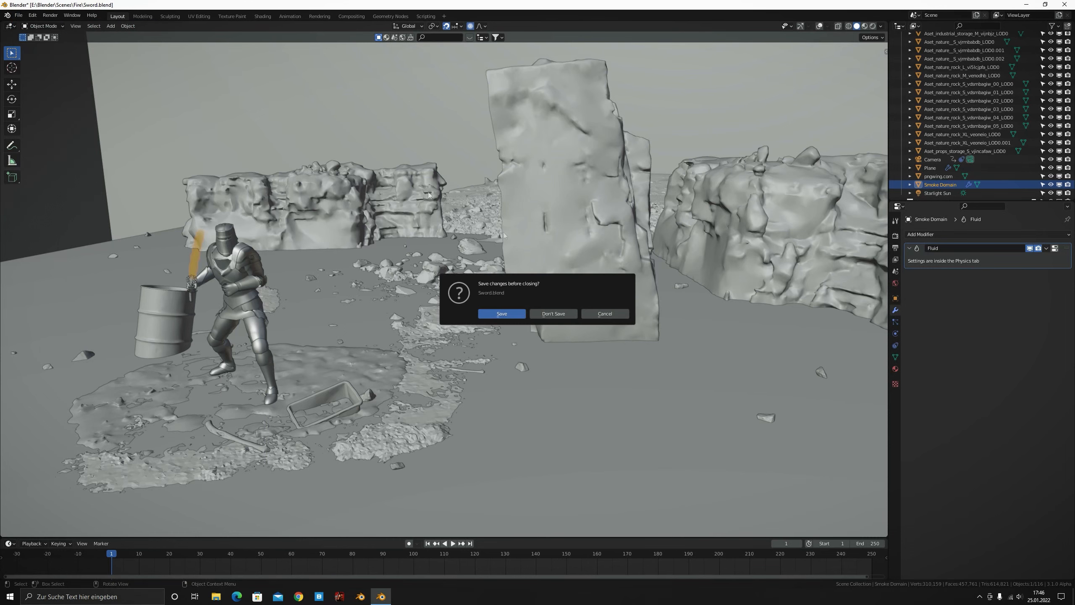
{"action": "left_click", "coordinate": [553, 313]}
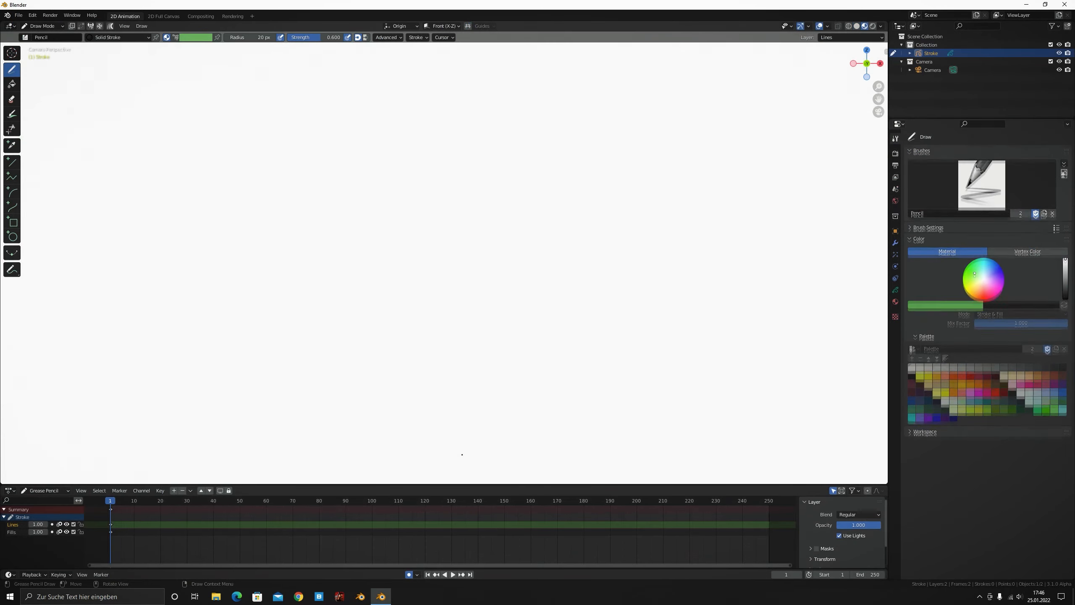
{"action": "left_click", "coordinate": [18, 15]}
{"action": "mouse_move", "coordinate": [22, 25]}
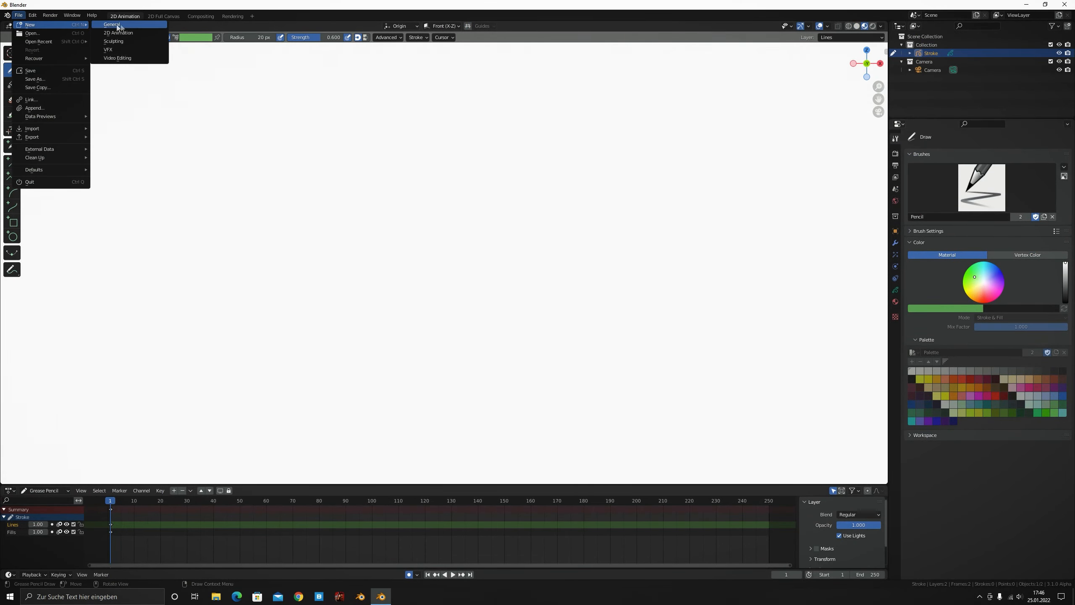
{"action": "left_click", "coordinate": [121, 29]}
Delete all default objects from the new scene
{"action": "middle_click_drag", "start_coordinate": [374, 280], "coordinate": [306, 287]}
{"action": "key", "text": "a"}
{"action": "key", "text": "x"}
{"action": "left_click", "coordinate": [307, 285]}
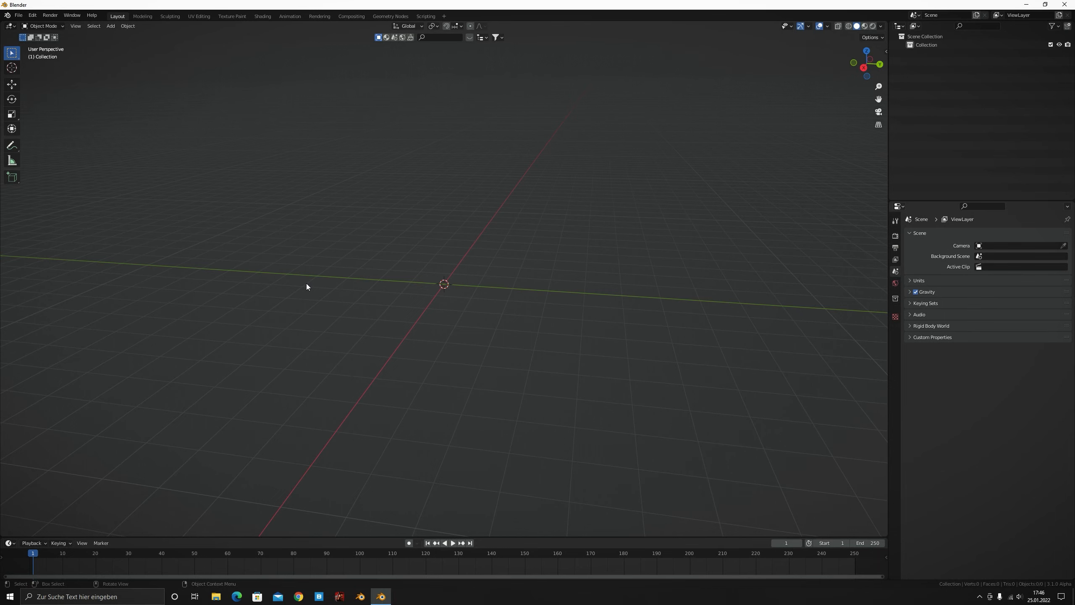
{"action": "right_click", "coordinate": [306, 283]}
{"action": "key", "text": "shift+a"}
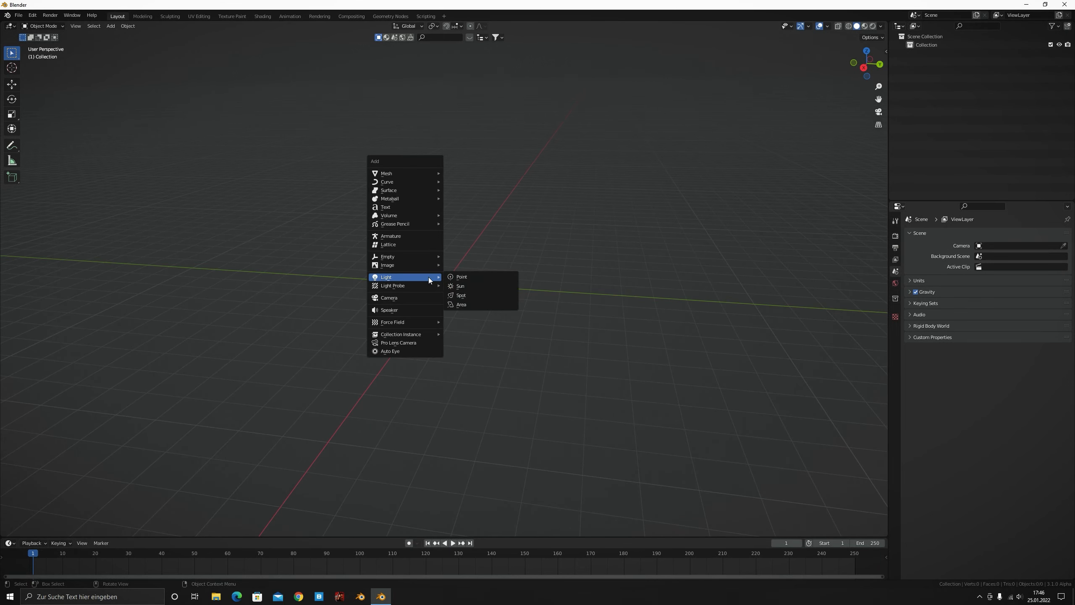
{"action": "key", "text": "Escape"}
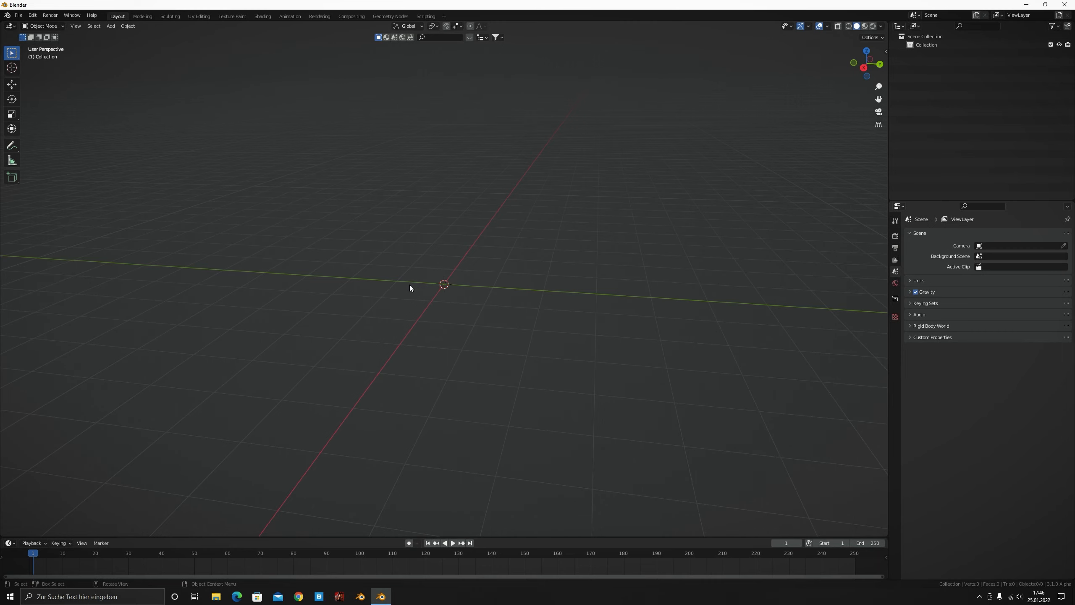
Switch to Chrome and open mixamo.com
{"action": "left_click", "coordinate": [293, 595]}
{"action": "type", "text": "mi"}
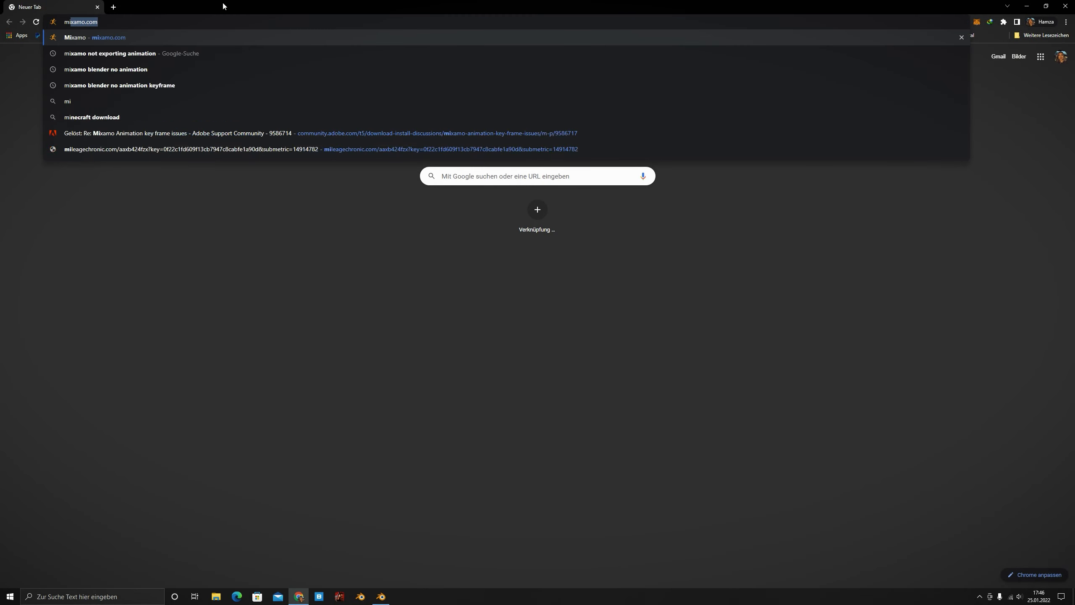
{"action": "key", "text": "Return"}
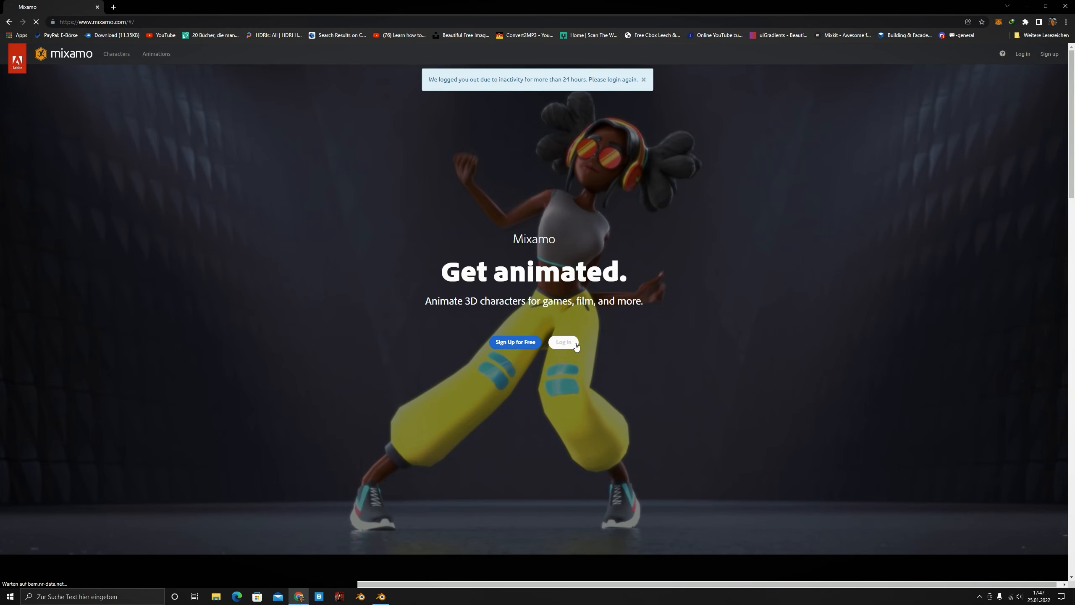
Log in to Mixamo and show the Characters library
{"action": "left_click", "coordinate": [575, 343]}
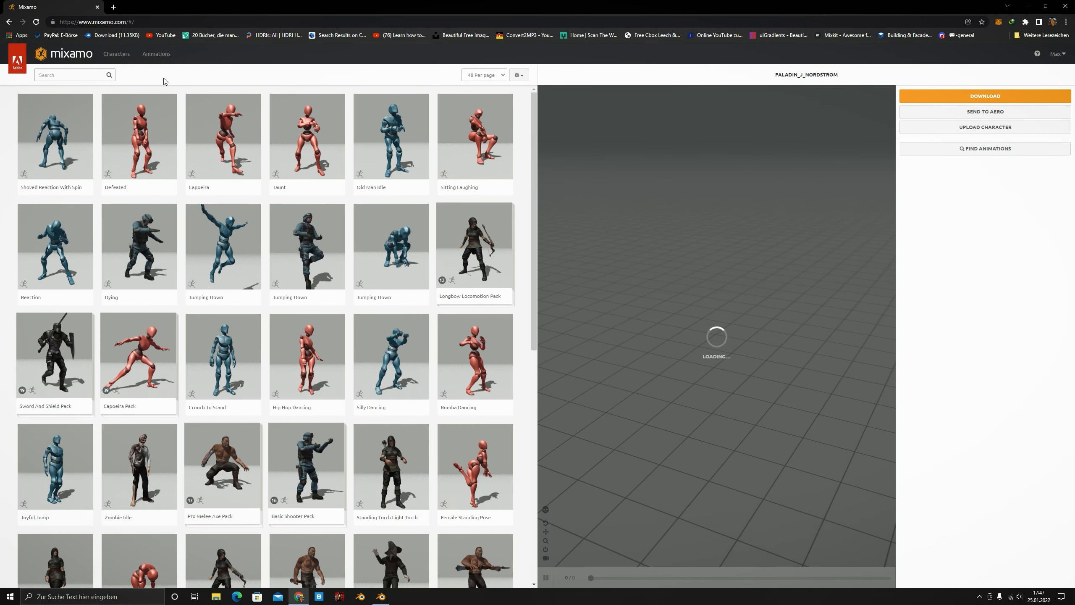
{"action": "left_click", "coordinate": [65, 74]}
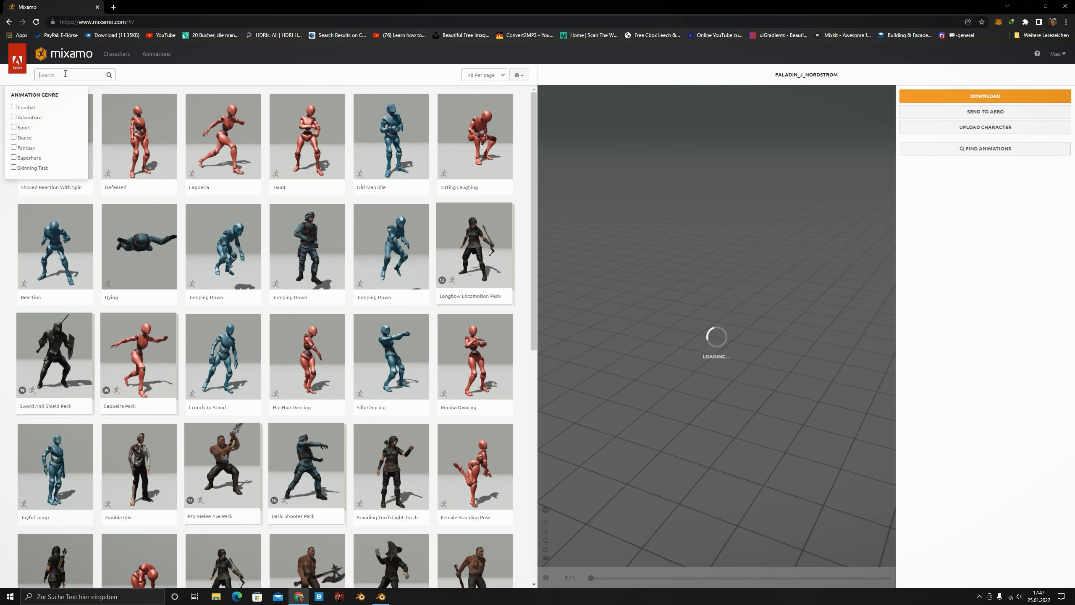
{"action": "left_click", "coordinate": [116, 53]}
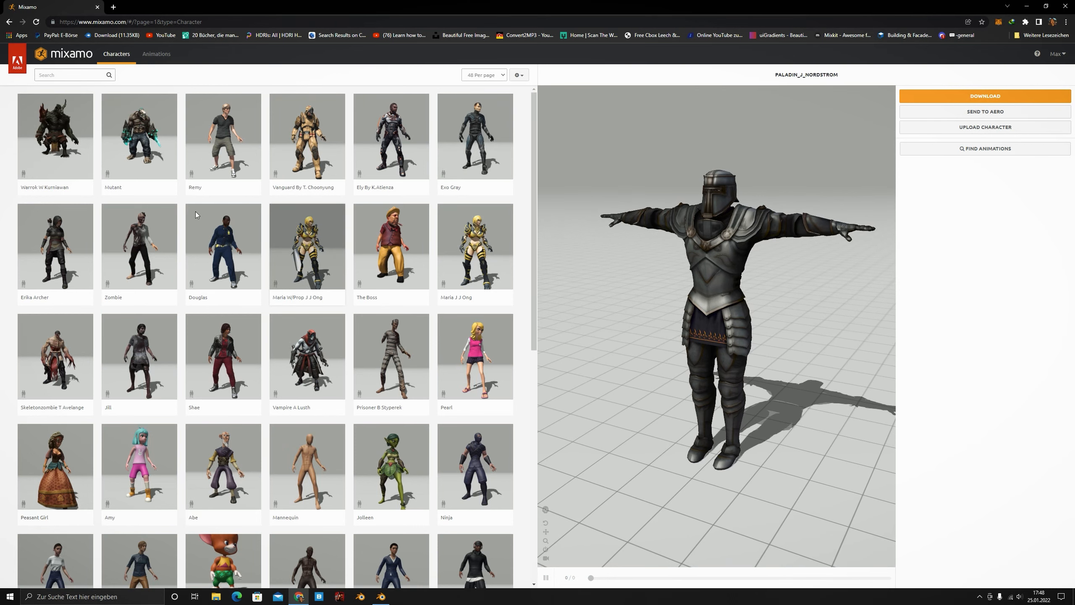
Search the Mixamo Animations library for "sword and shield idle"
{"action": "scroll", "coordinate": [196, 216], "scroll_direction": "down", "scroll_amount": 6}
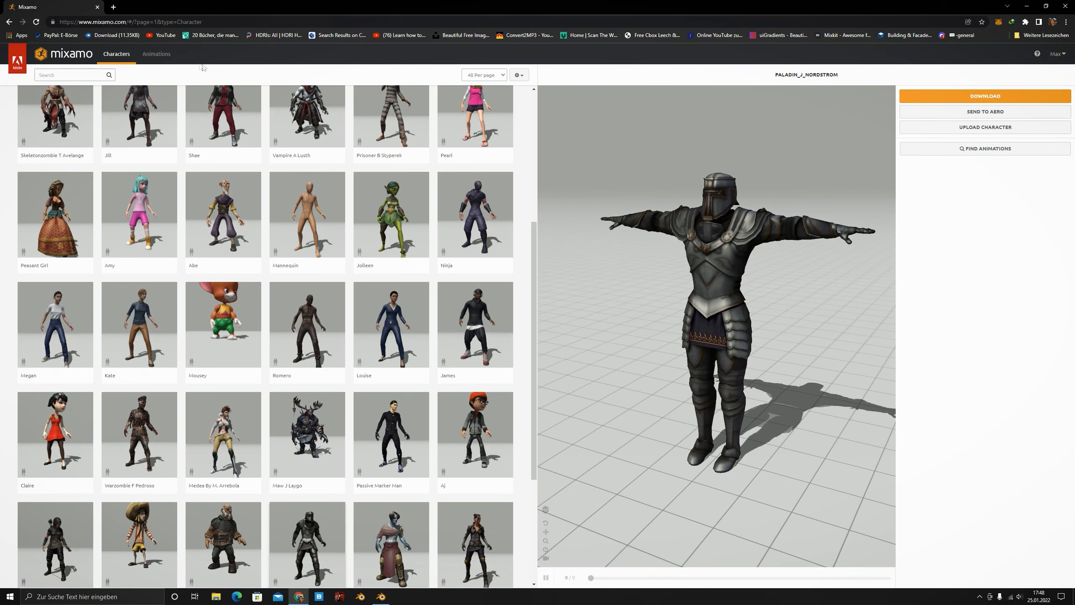
{"action": "left_click", "coordinate": [152, 62]}
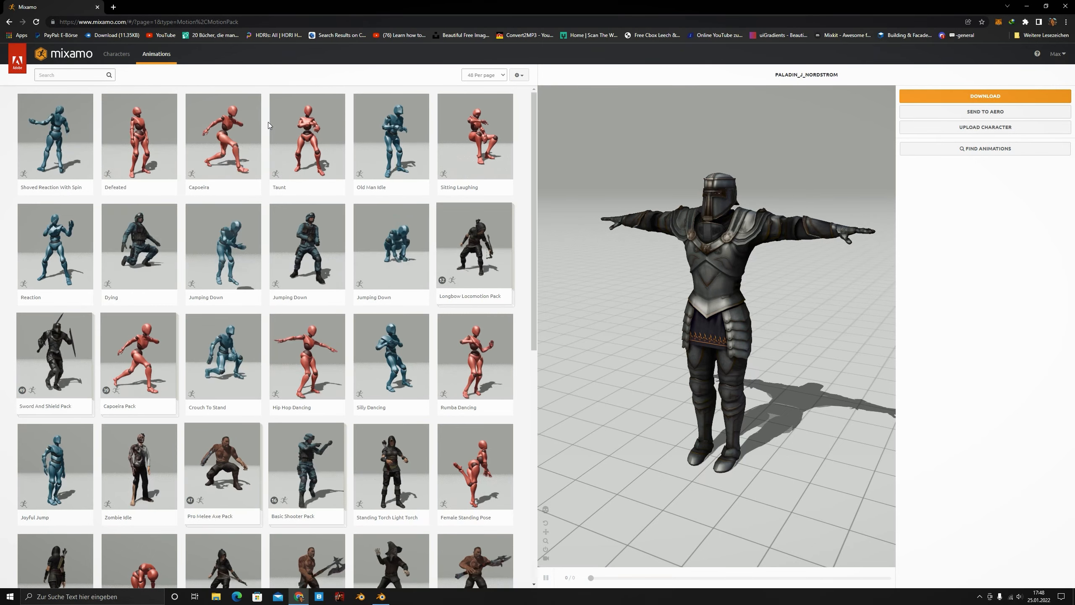
{"action": "left_click", "coordinate": [66, 74]}
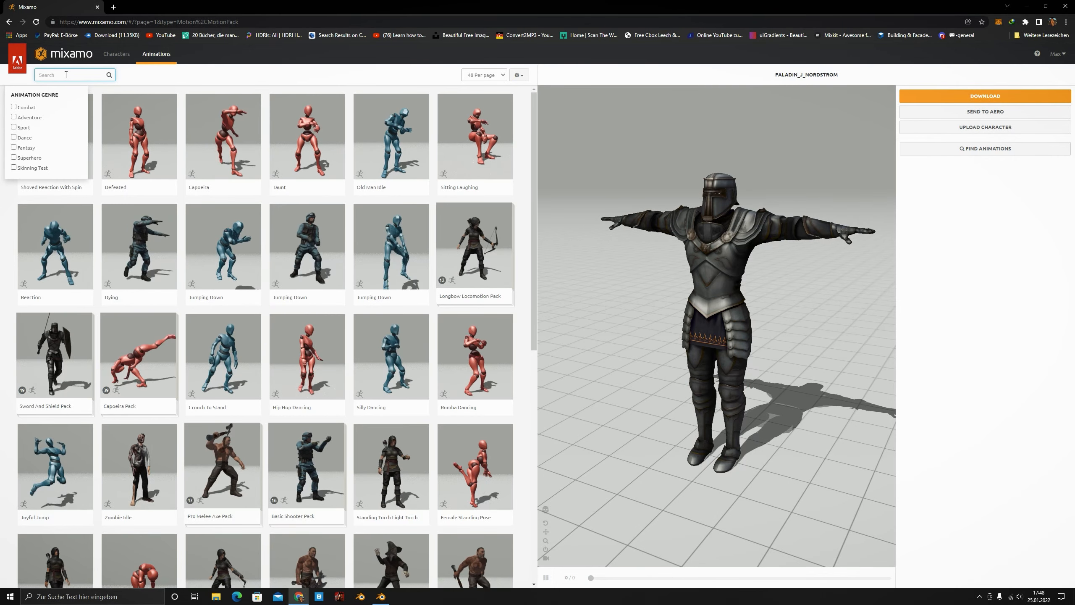
{"action": "type", "text": "sword a"}
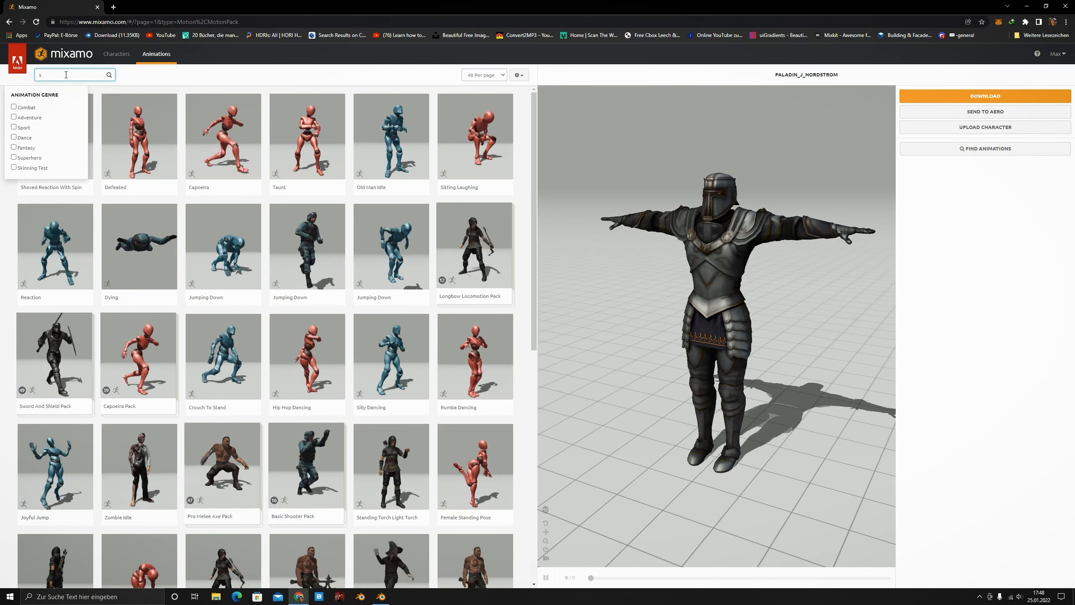
{"action": "type", "text": "nd shield"}
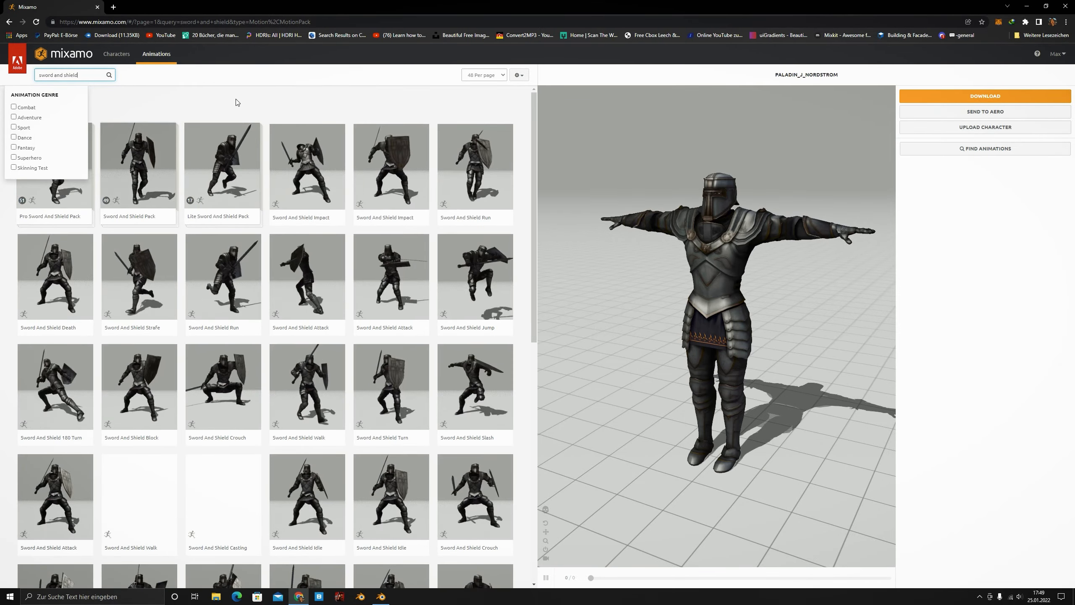
{"action": "left_click", "coordinate": [234, 336]}
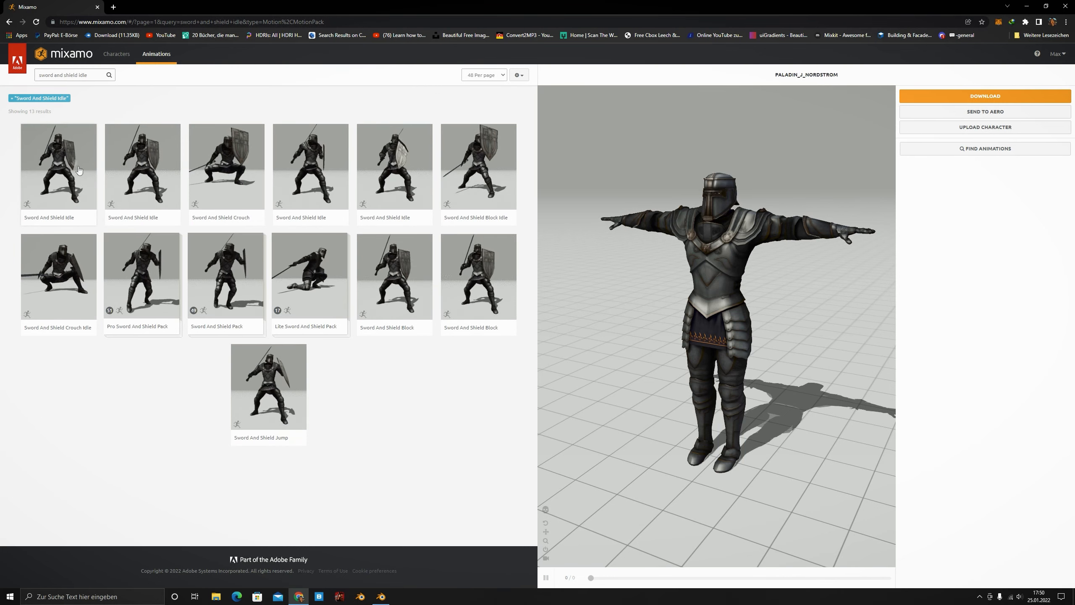
Apply the first Sword And Shield Idle animation to the paladin and open the frames-per-second options in its download settings
{"action": "left_click", "coordinate": [66, 183]}
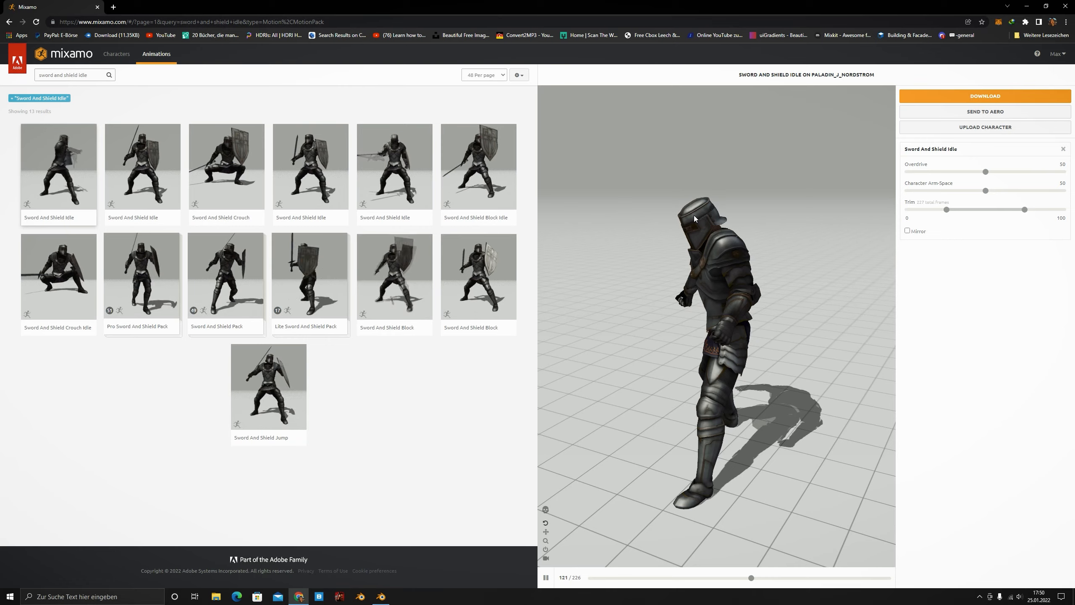
{"action": "left_click", "coordinate": [545, 579]}
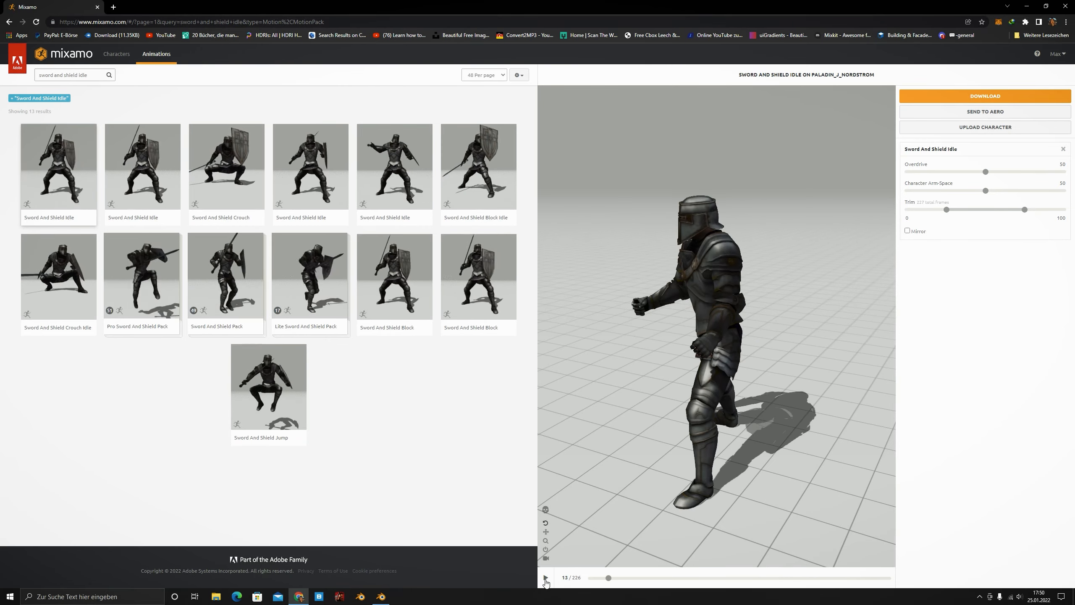
{"action": "left_click", "coordinate": [985, 96]}
{"action": "left_click", "coordinate": [527, 160]}
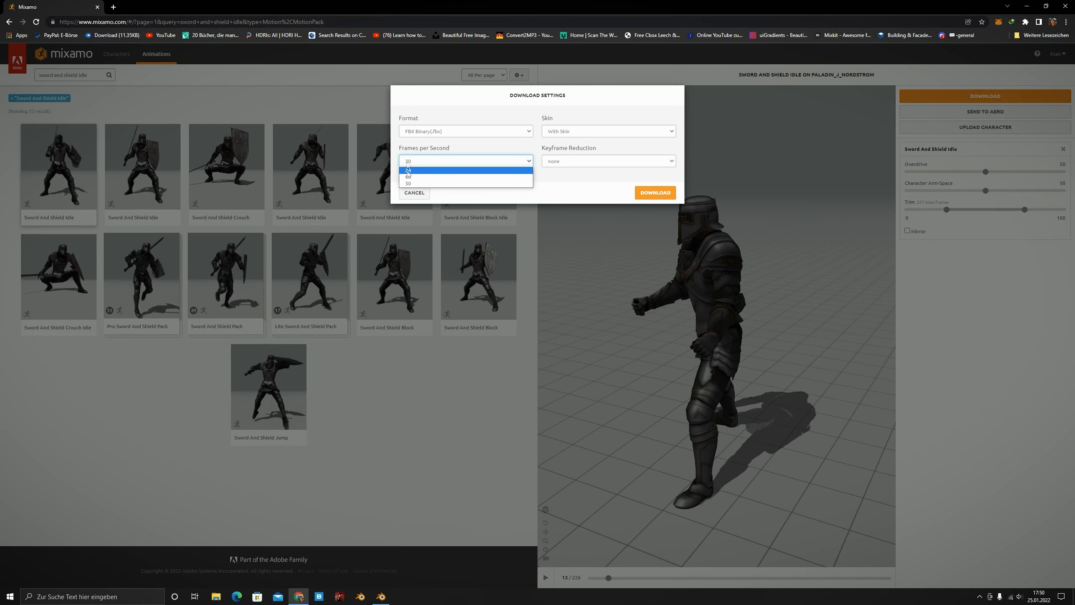
{"action": "left_click", "coordinate": [410, 162]}
{"action": "left_click", "coordinate": [439, 160]}
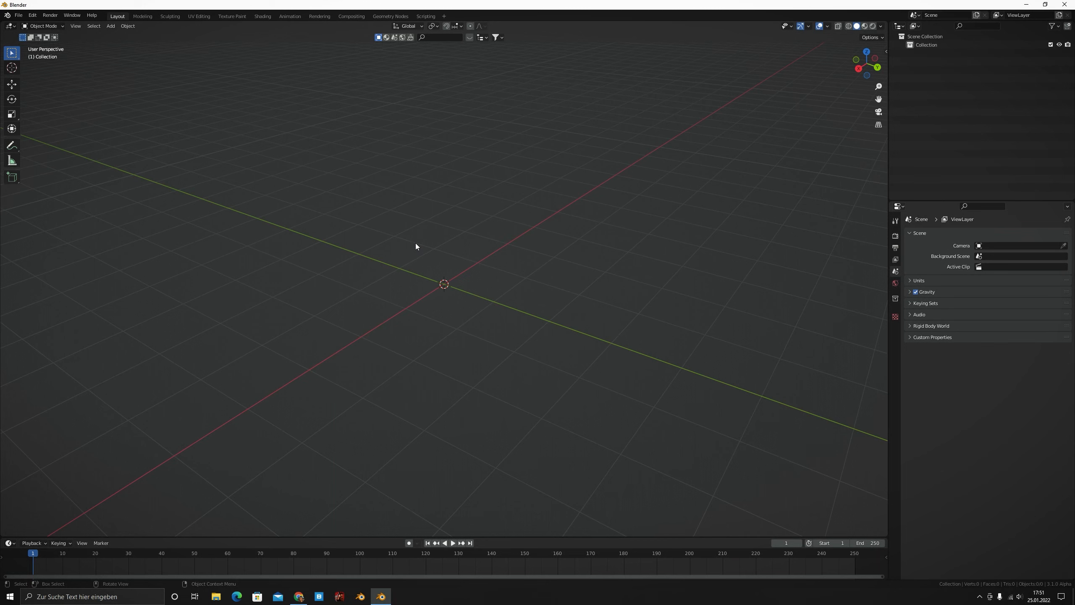
Switch to Blender and import Sword And Shield Idle (3).fbx from the New Downloads folder
{"action": "left_click", "coordinate": [18, 15]}
{"action": "mouse_move", "coordinate": [57, 130]}
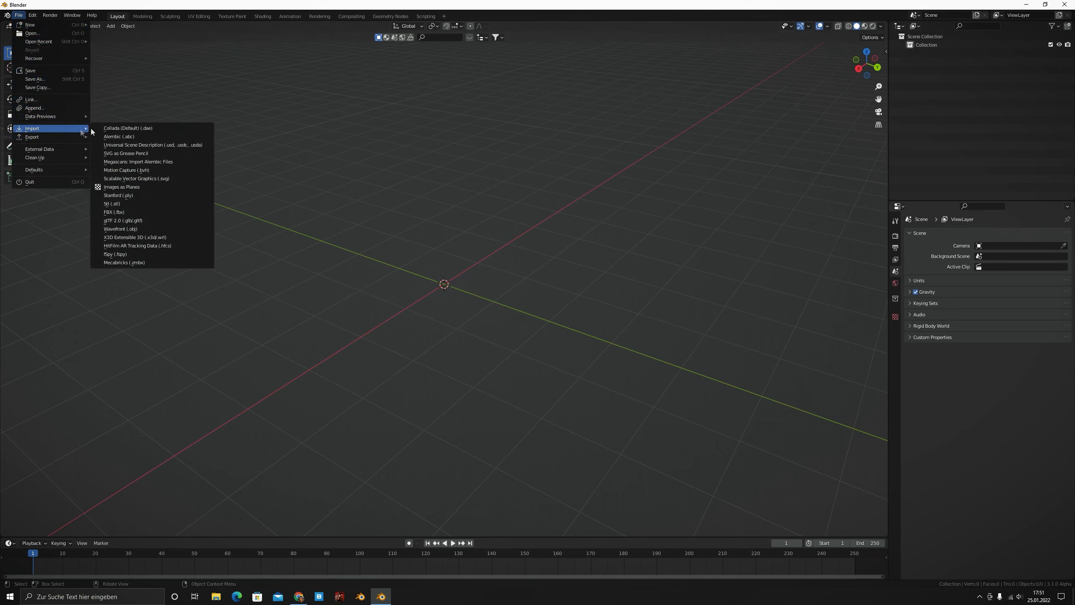
{"action": "left_click", "coordinate": [133, 214]}
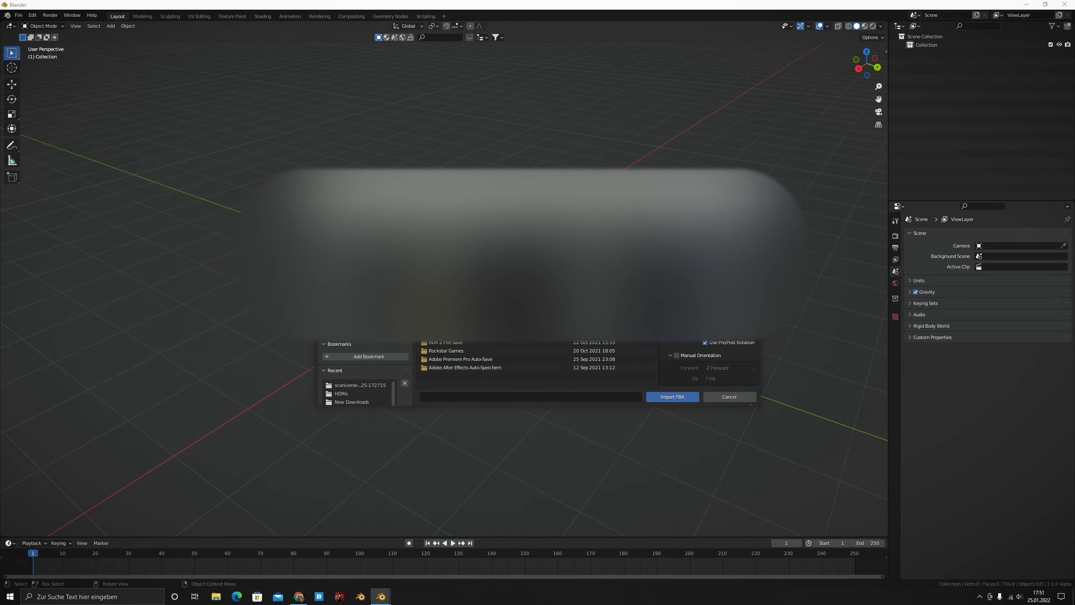
{"action": "left_click", "coordinate": [352, 402]}
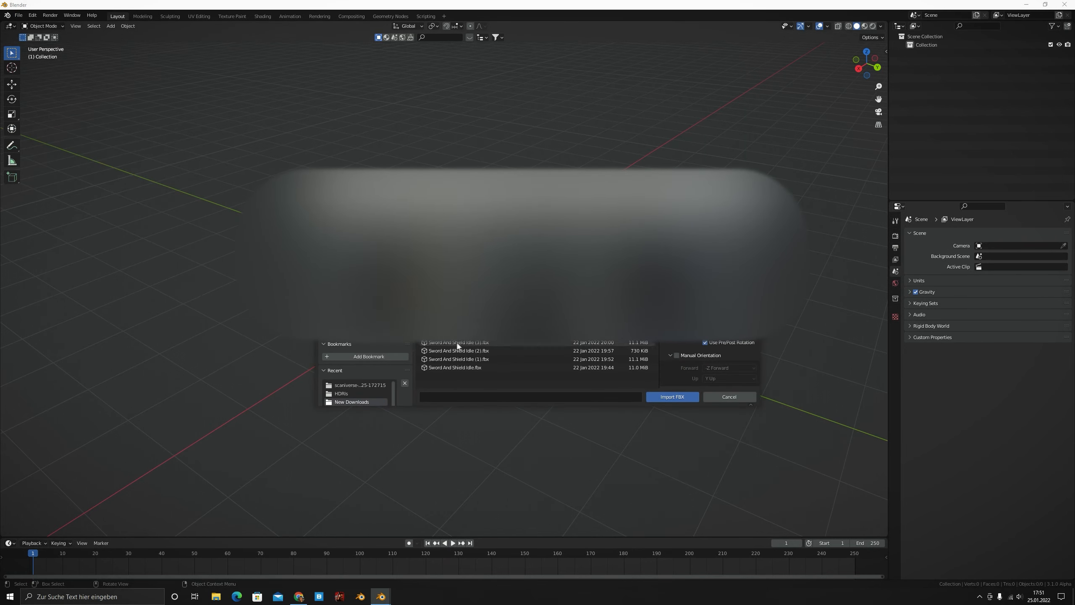
{"action": "double_click", "coordinate": [470, 343]}
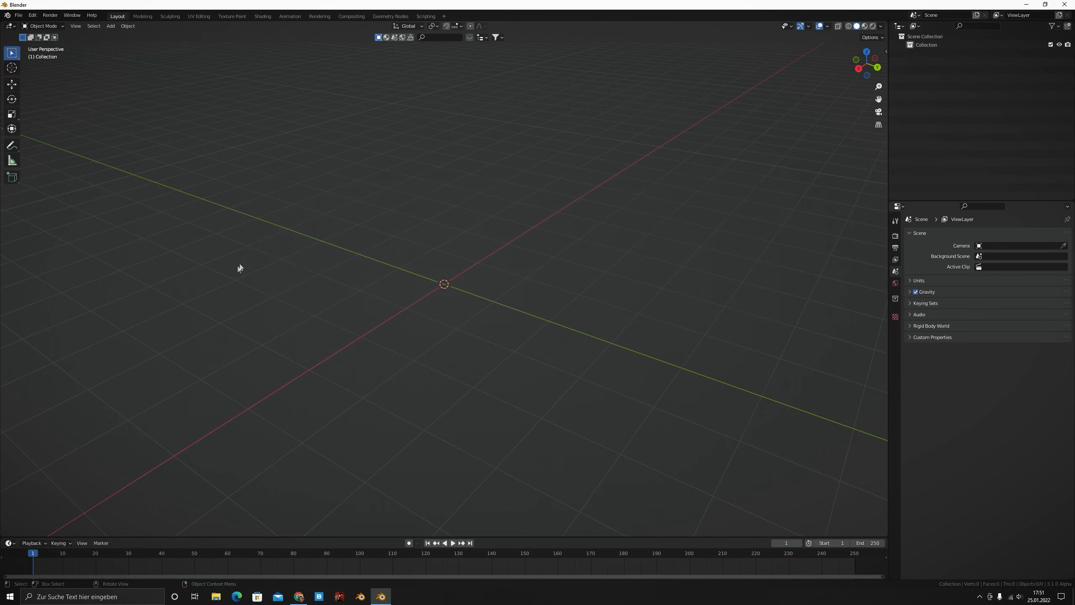
Play the timeline briefly to check whether the imported knight is animated, and inspect the model
{"action": "scroll", "coordinate": [278, 240], "scroll_direction": "up", "scroll_amount": 5}
{"action": "middle_click_drag", "start_coordinate": [278, 241], "coordinate": [391, 244]}
{"action": "scroll", "coordinate": [396, 250], "scroll_direction": "down", "scroll_amount": 5}
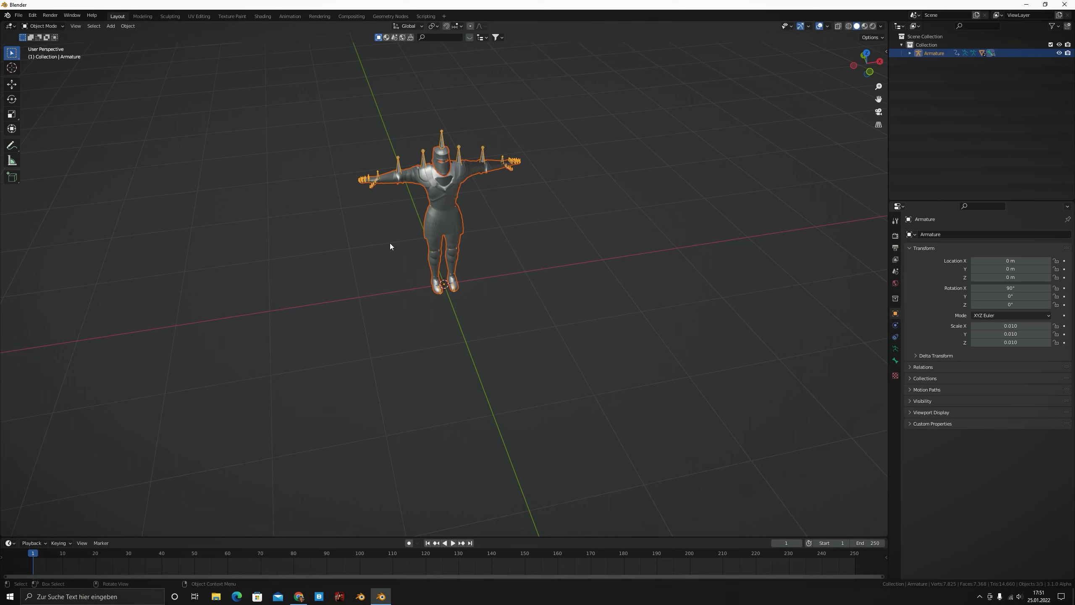
{"action": "key", "text": "space"}
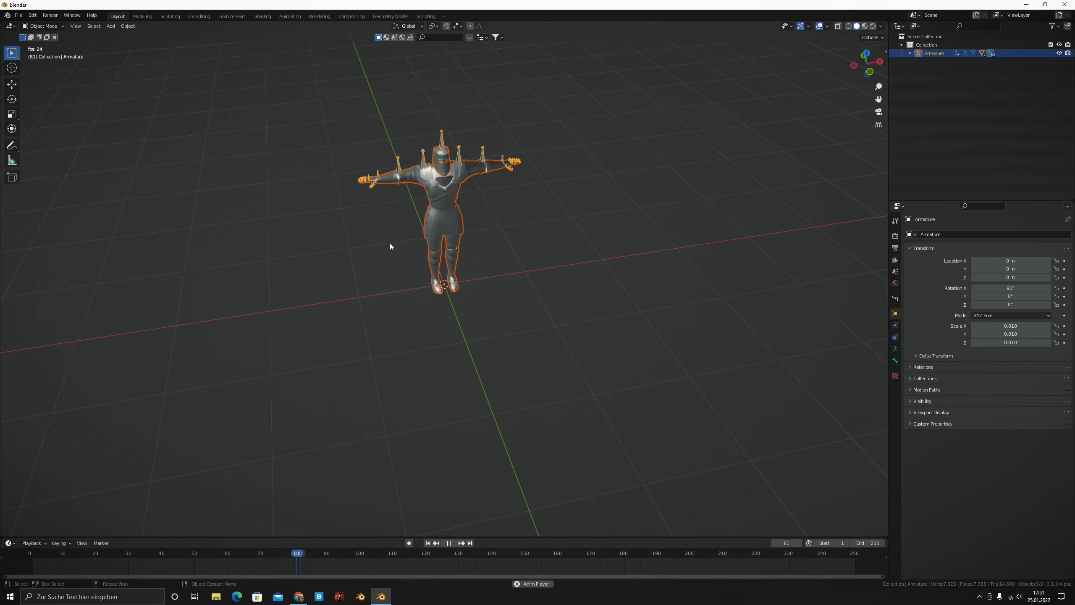
{"action": "key", "text": "space"}
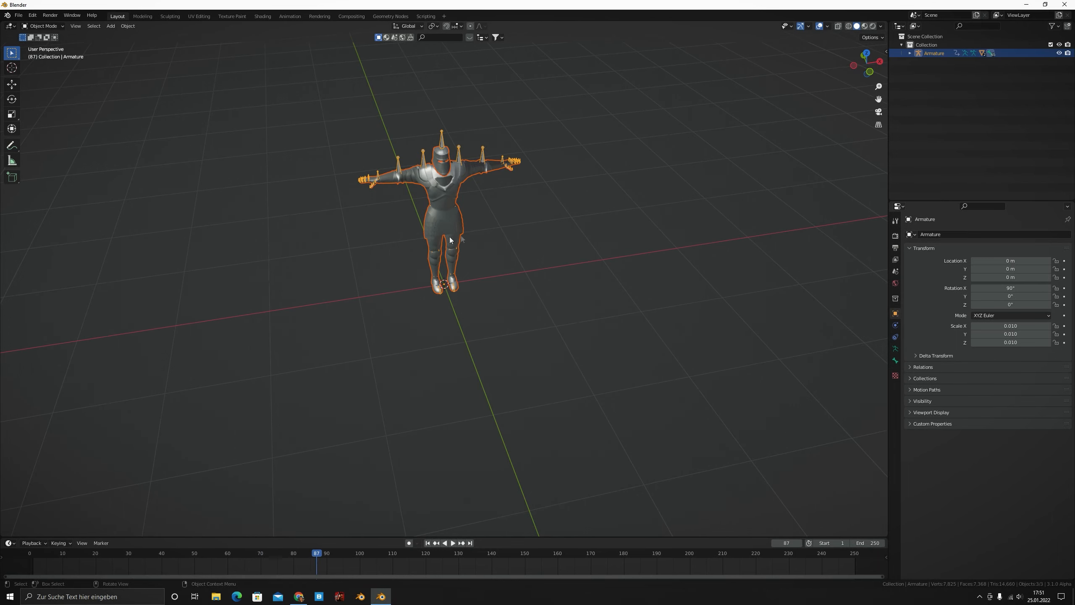
{"action": "middle_click_drag", "start_coordinate": [450, 238], "coordinate": [440, 227]}
{"action": "left_click", "coordinate": [439, 226]}
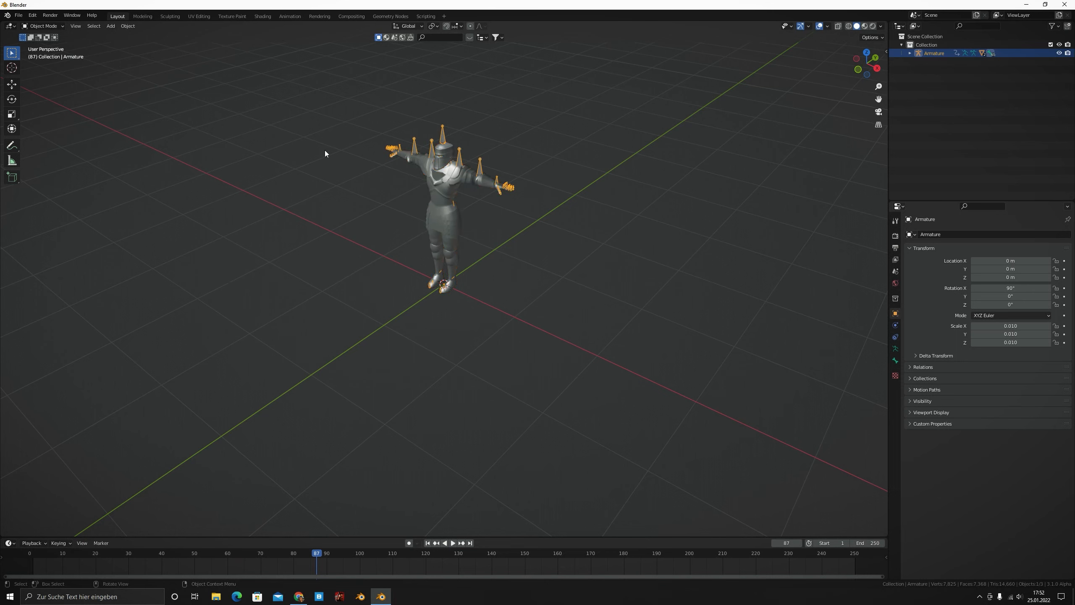
Import the skinless Sword And Shield Idle animation FBX as a second armature
{"action": "left_click", "coordinate": [17, 16]}
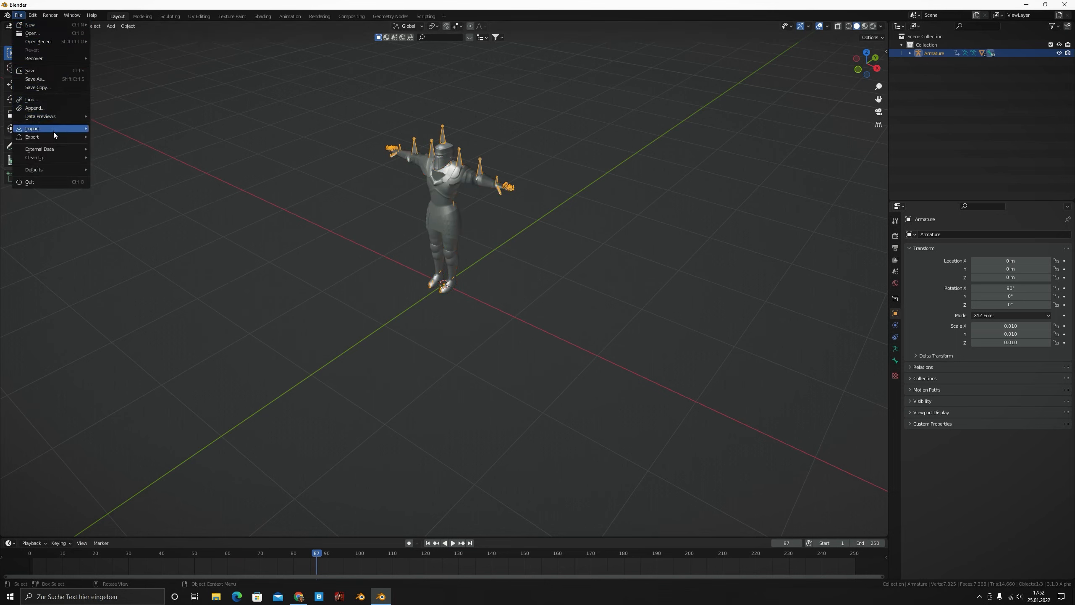
{"action": "mouse_move", "coordinate": [54, 132]}
{"action": "left_click", "coordinate": [123, 196]}
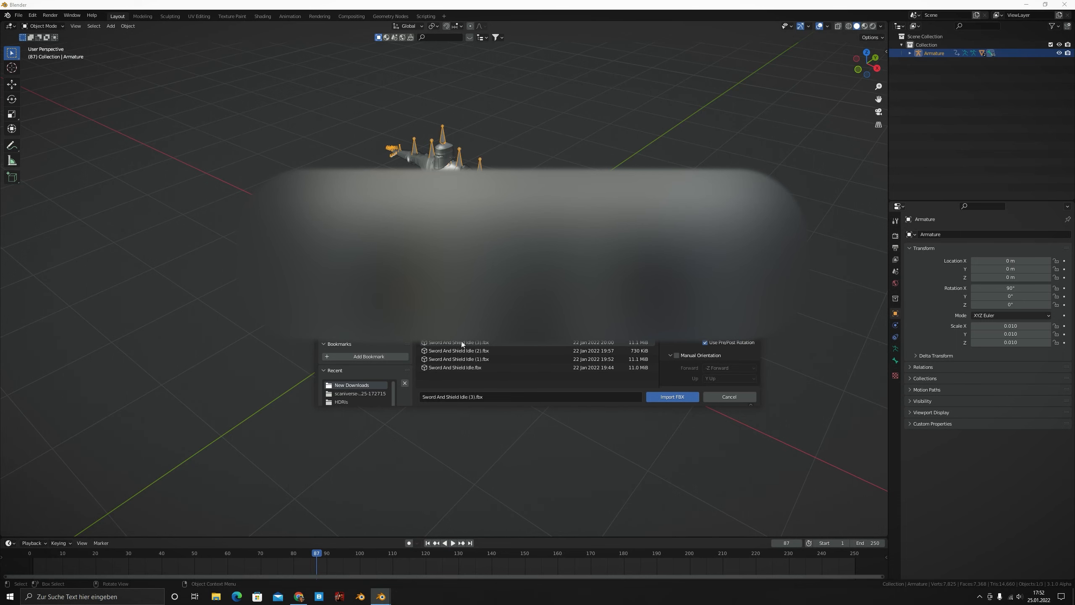
{"action": "double_click", "coordinate": [462, 344]}
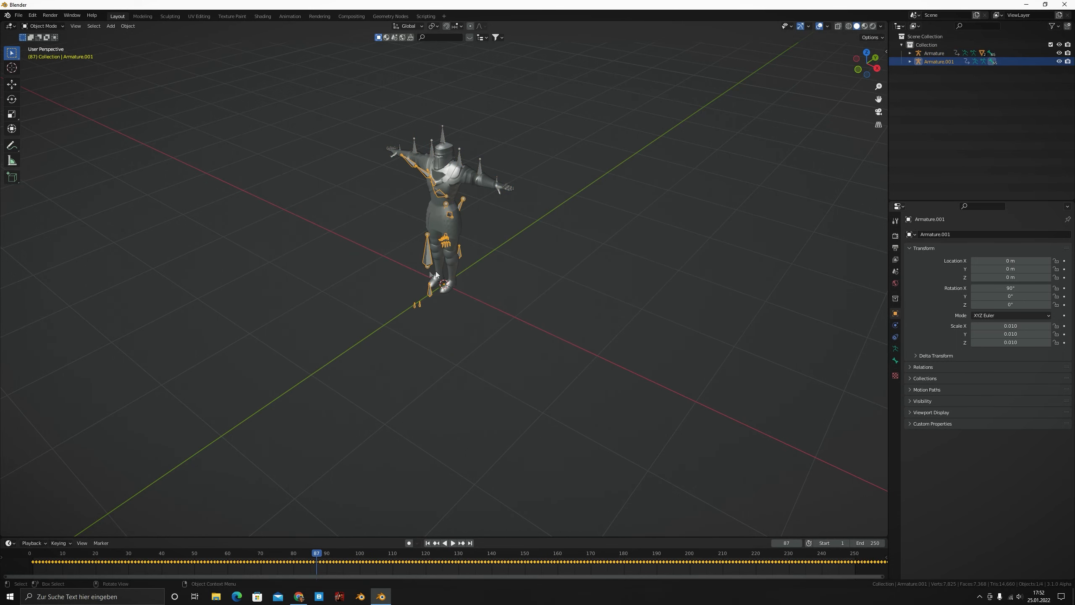
Play back the motion of the second armature and stop it
{"action": "key", "text": "space"}
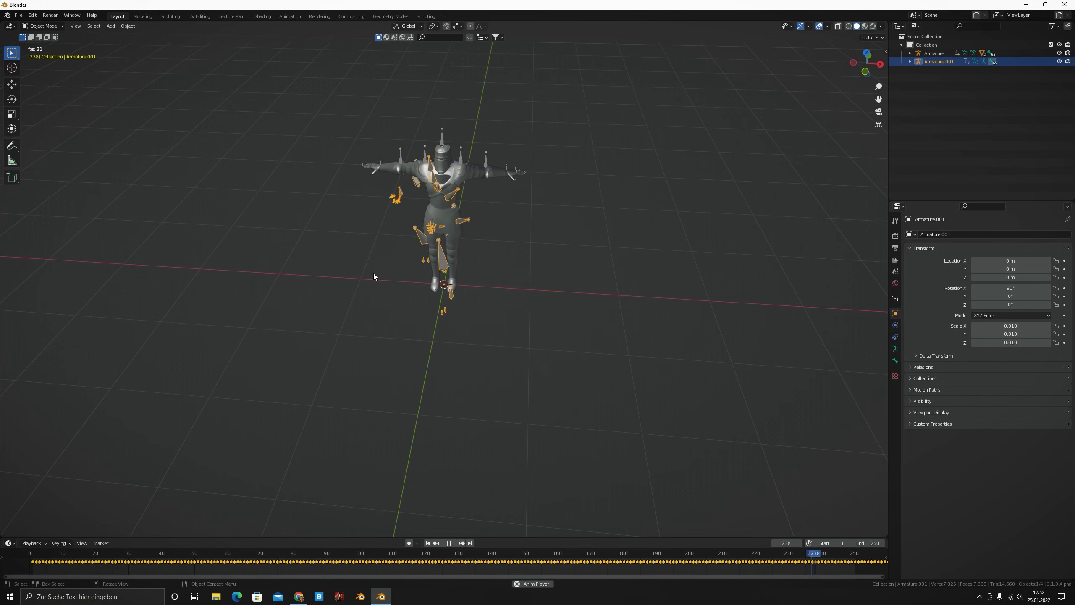
{"action": "key", "text": "space"}
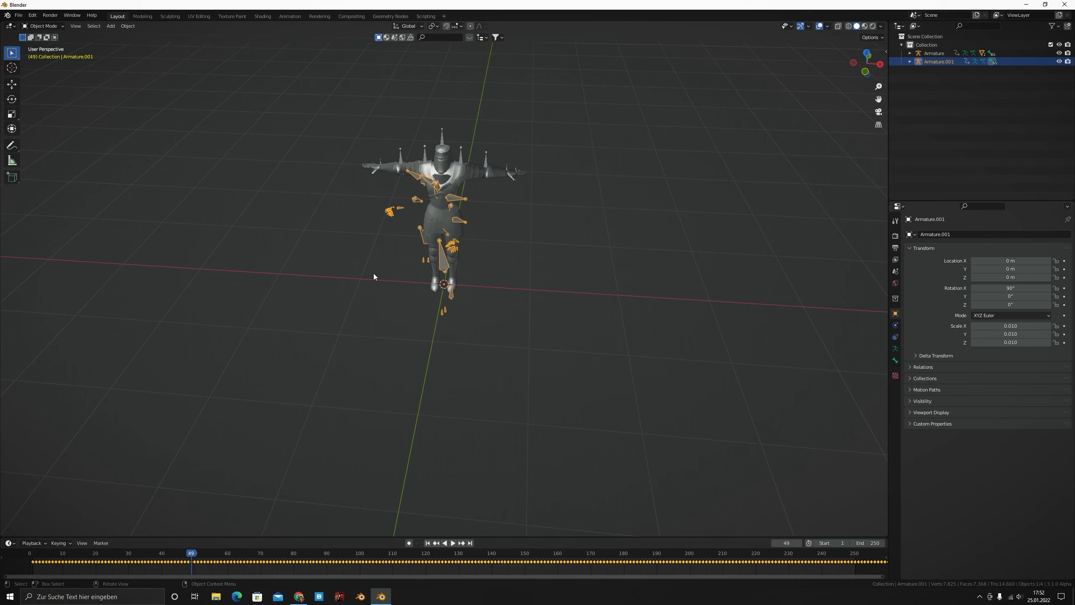
{"action": "middle_click_drag", "start_coordinate": [461, 177], "coordinate": [381, 162]}
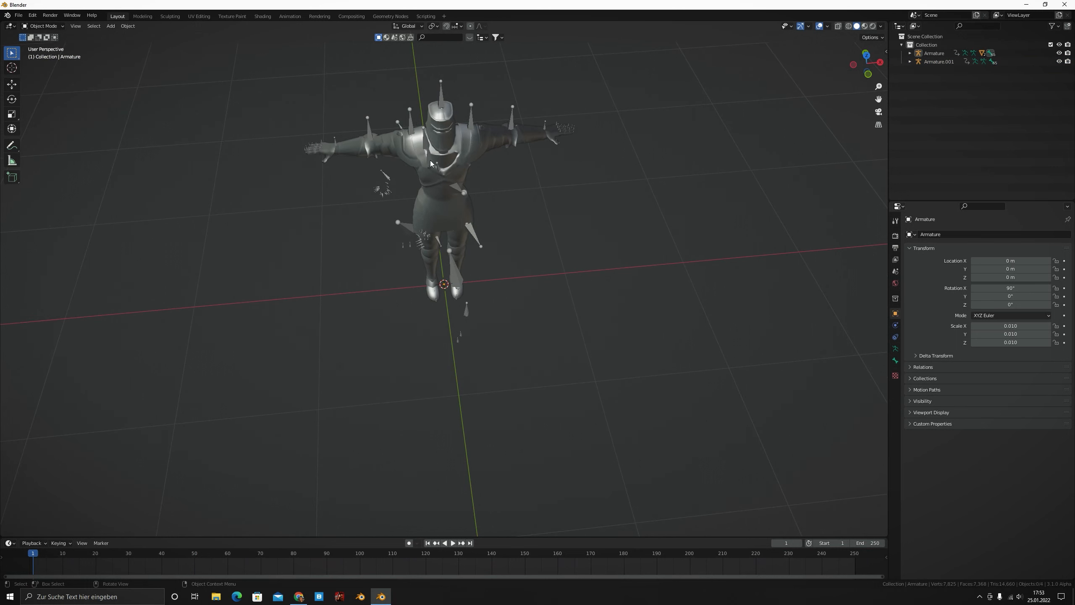
Link the animation data of Armature.001 to the knight's Armature and play back the animated character
{"action": "left_click", "coordinate": [444, 97]}
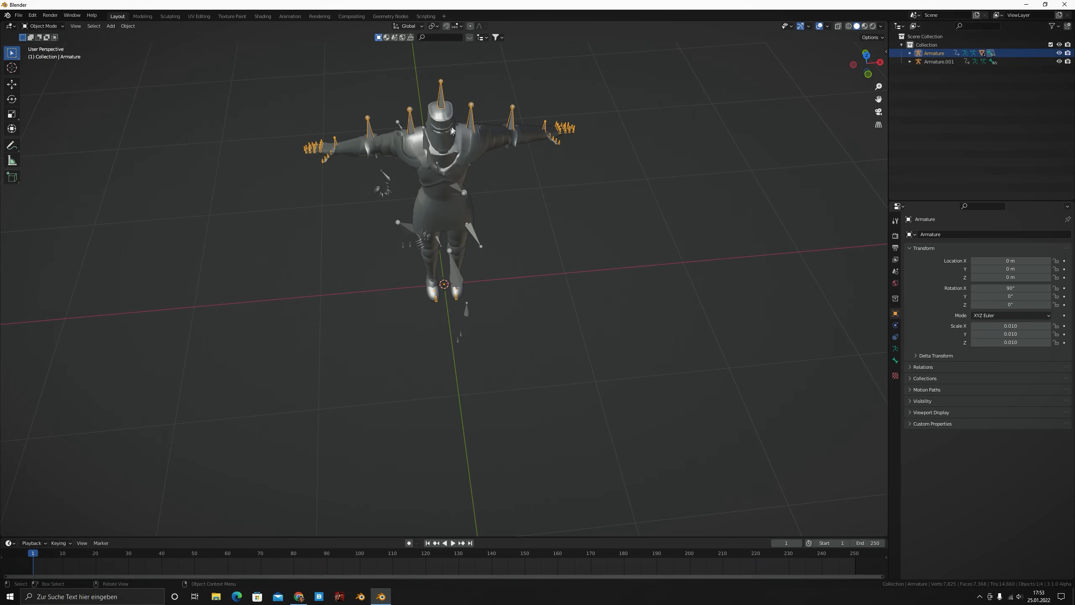
{"action": "left_click", "coordinate": [475, 227], "text": "shift"}
{"action": "middle_click_drag", "start_coordinate": [475, 215], "coordinate": [419, 198]}
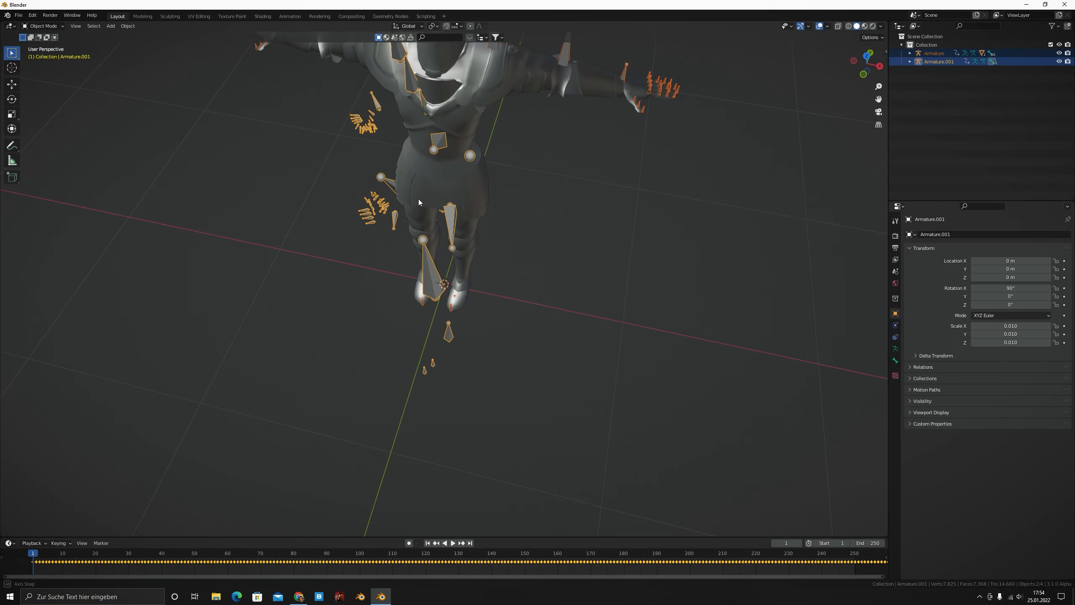
{"action": "left_click", "coordinate": [128, 26]}
{"action": "mouse_move", "coordinate": [143, 190]}
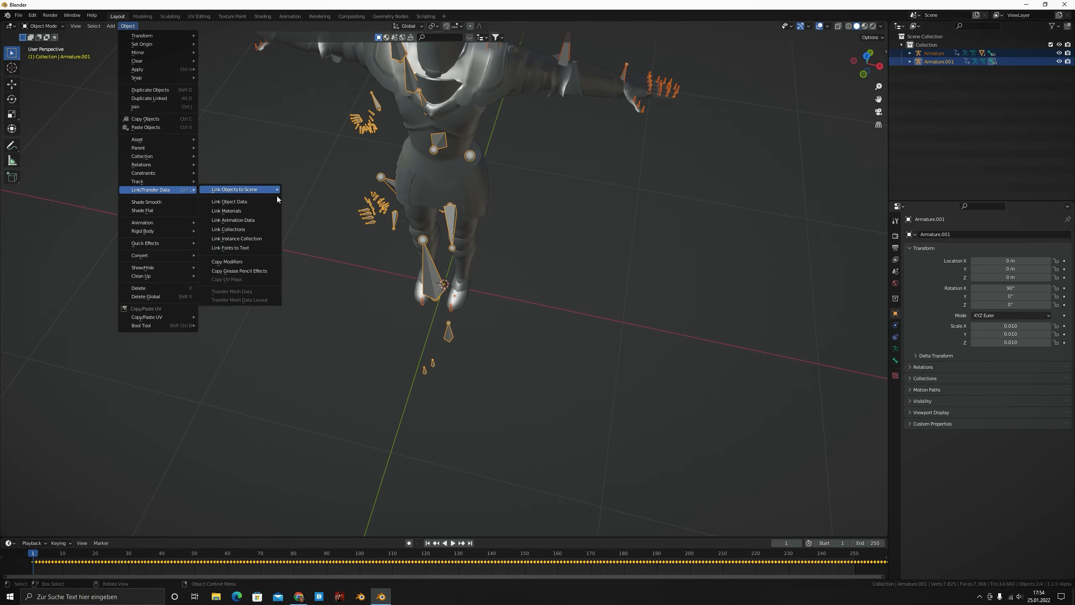
{"action": "left_click", "coordinate": [233, 220]}
{"action": "middle_click_drag", "start_coordinate": [295, 281], "coordinate": [428, 424]}
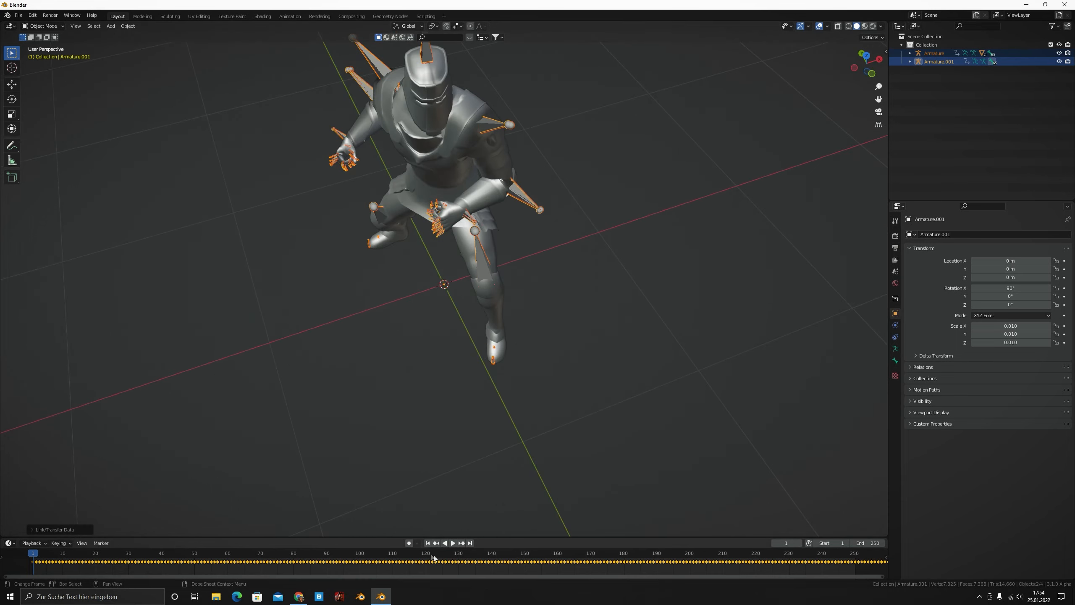
{"action": "key", "text": "space"}
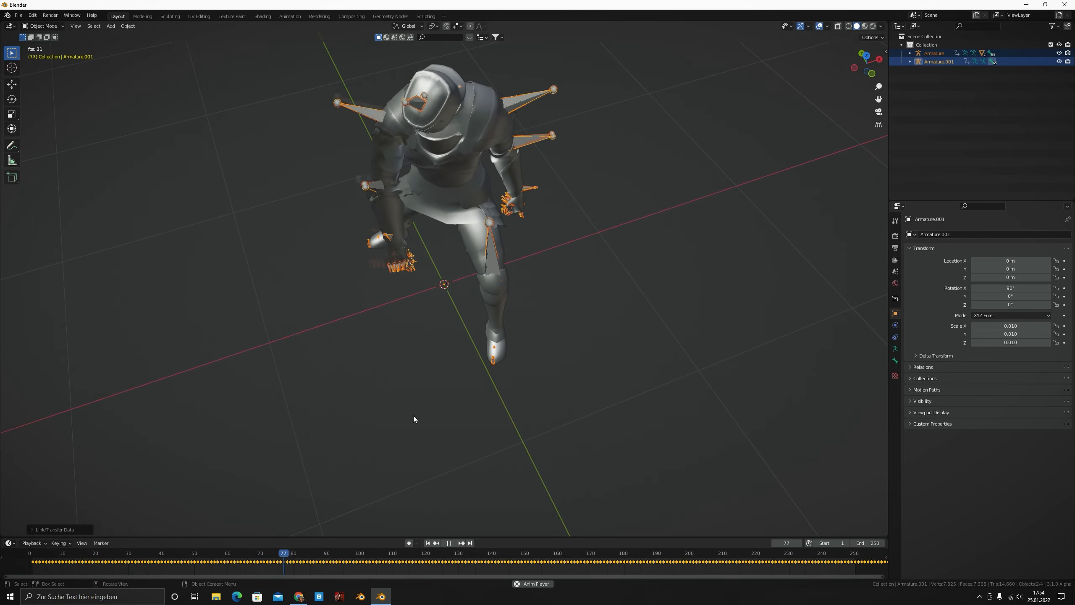
{"action": "key", "text": "space"}
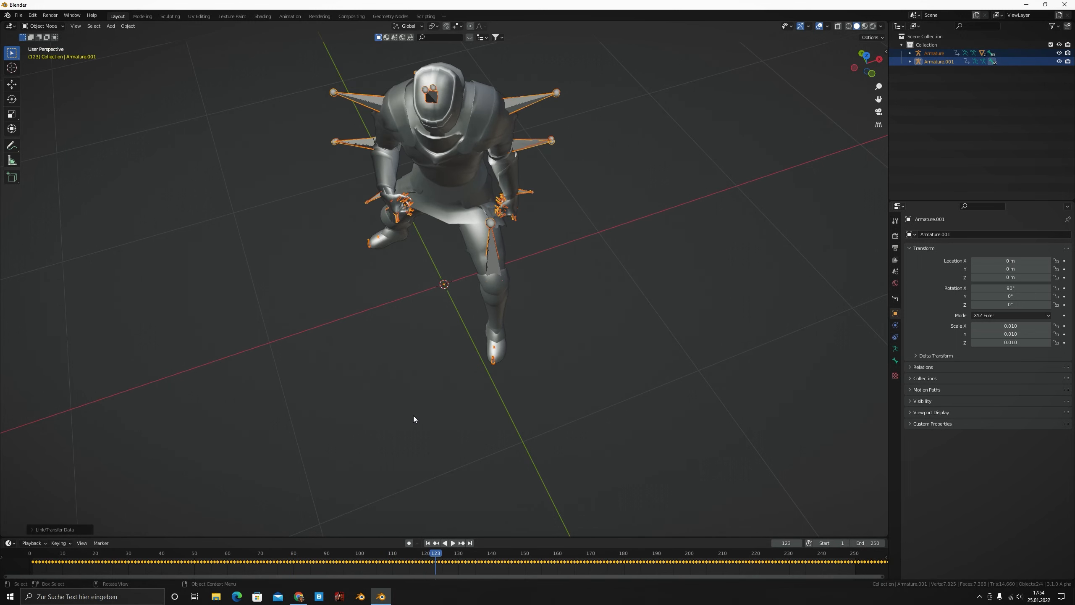
Delete the redundant Armature.001 from the scene
{"action": "middle_click_drag", "start_coordinate": [439, 283], "coordinate": [402, 263]}
{"action": "left_click", "coordinate": [933, 62]}
{"action": "key", "text": "Delete"}
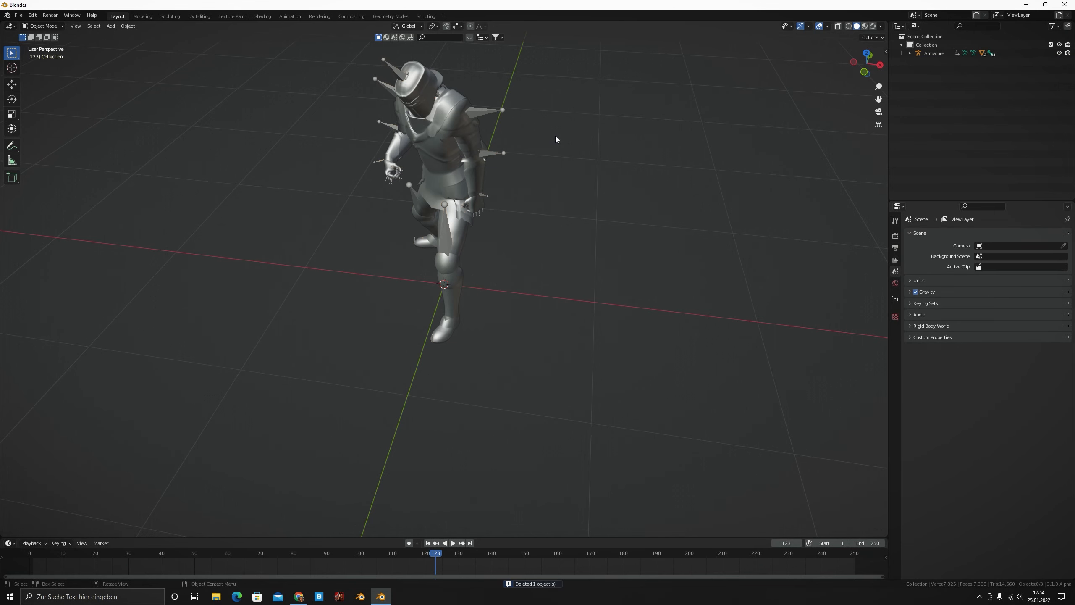
{"action": "middle_click_drag", "start_coordinate": [555, 139], "coordinate": [218, 159]}
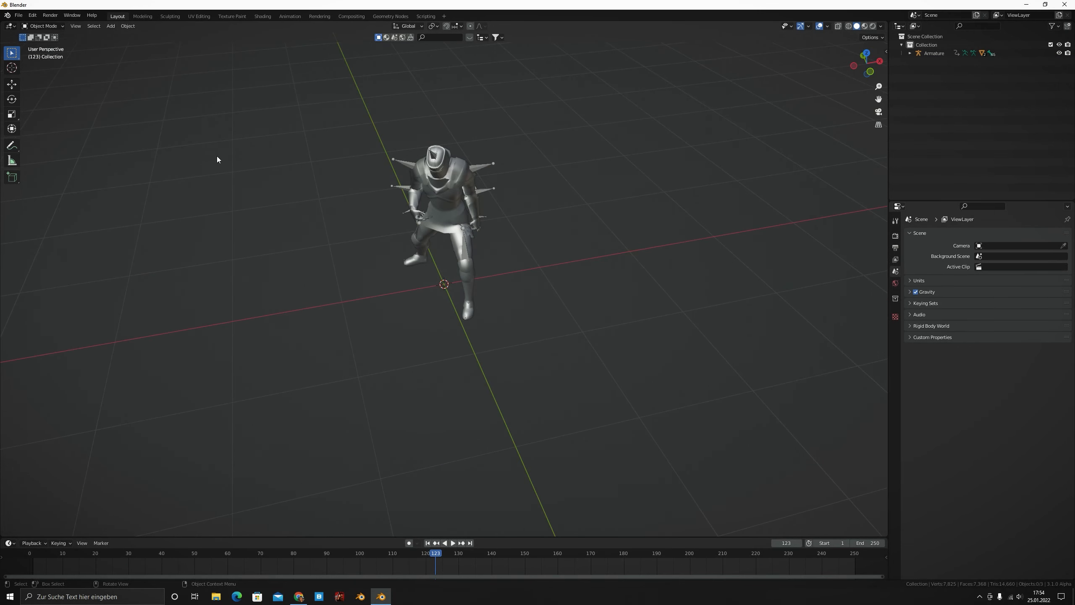
Append the antique_katana_01 object from the downloaded katana blend file into the scene
{"action": "left_click", "coordinate": [19, 15]}
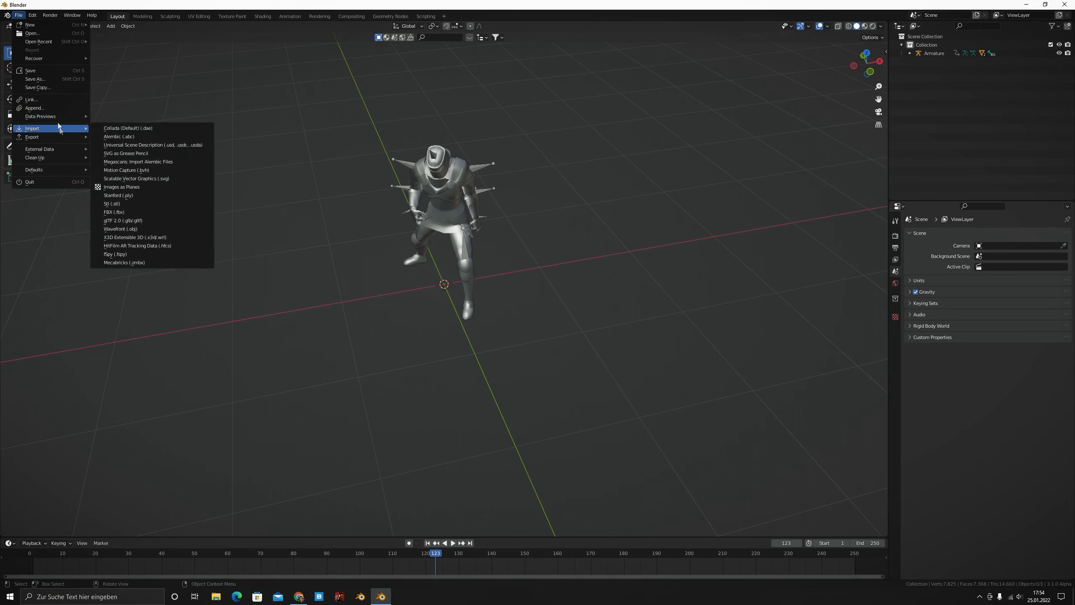
{"action": "left_click", "coordinate": [30, 109]}
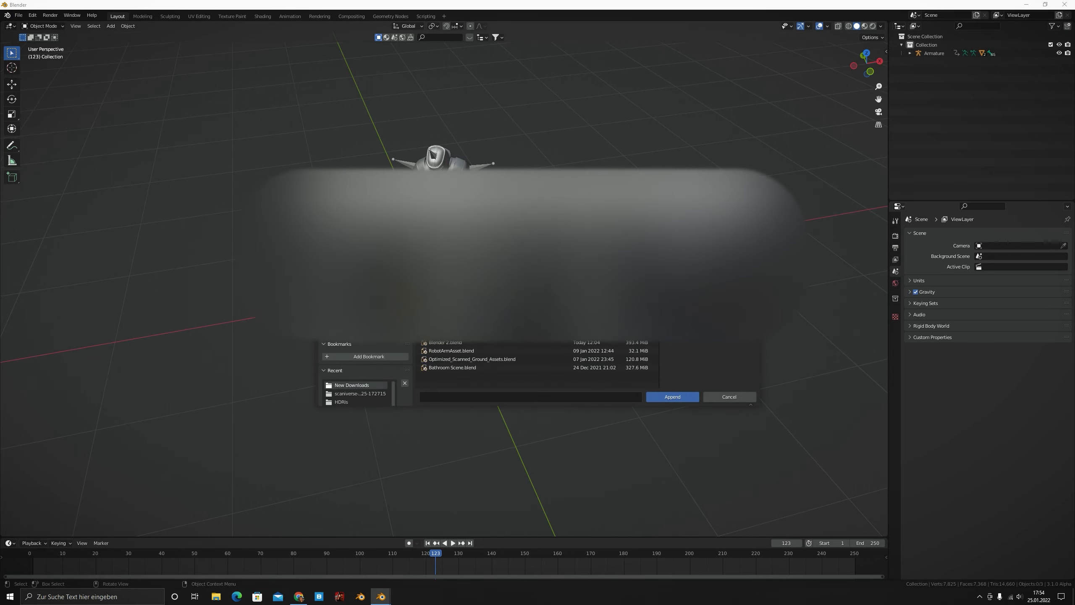
{"action": "double_click", "coordinate": [457, 293]}
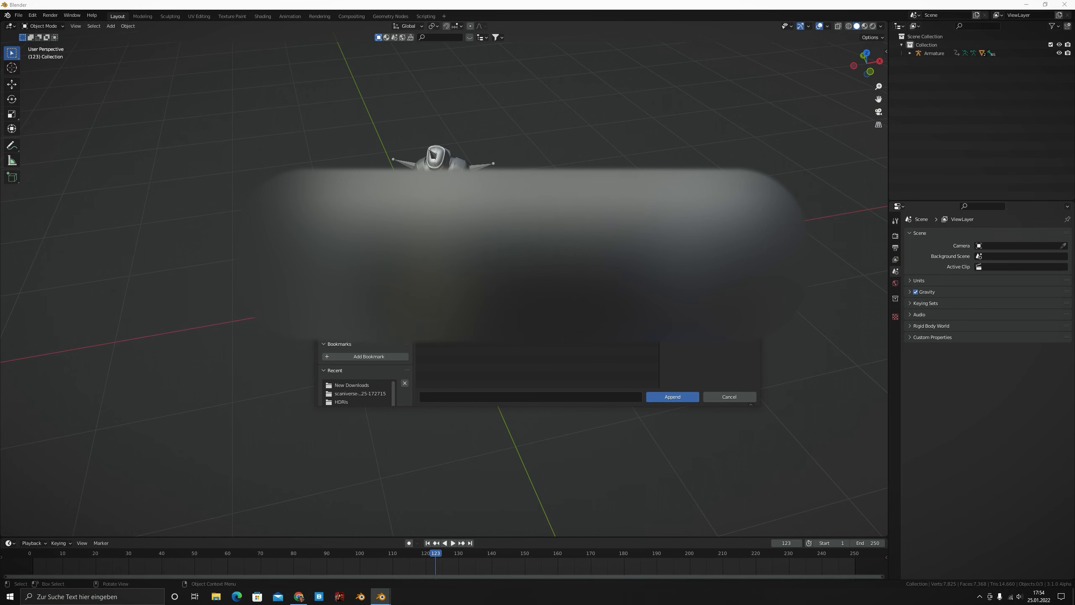
{"action": "double_click", "coordinate": [448, 285]}
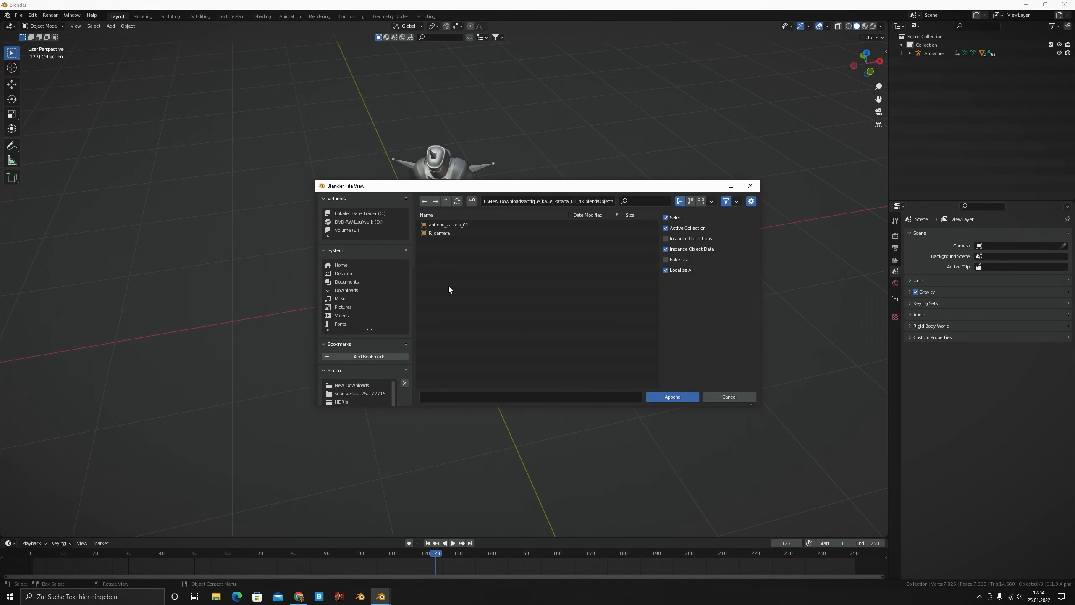
{"action": "double_click", "coordinate": [436, 224]}
Rotate and move the katana so its handle sits in the grip of the knight's right hand
{"action": "scroll", "coordinate": [406, 284], "scroll_direction": "down", "scroll_amount": 4}
{"action": "mouse_move", "coordinate": [407, 284]}
{"action": "middle_mouse_down"}
{"action": "mouse_move", "coordinate": [394, 263]}
{"action": "mouse_move", "coordinate": [455, 268]}
{"action": "mouse_move", "coordinate": [417, 271]}
{"action": "middle_mouse_up"}
{"action": "scroll", "coordinate": [394, 257], "scroll_direction": "up", "scroll_amount": 8}
{"action": "scroll", "coordinate": [417, 271], "scroll_direction": "up", "scroll_amount": 4}
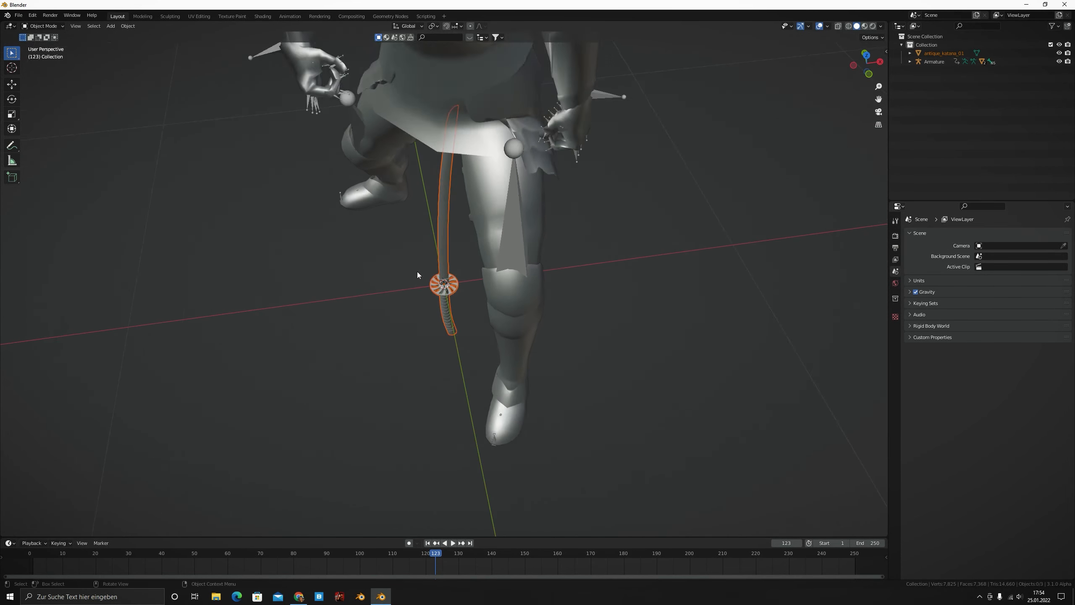
{"action": "middle_click_drag", "start_coordinate": [398, 124], "coordinate": [407, 237]}
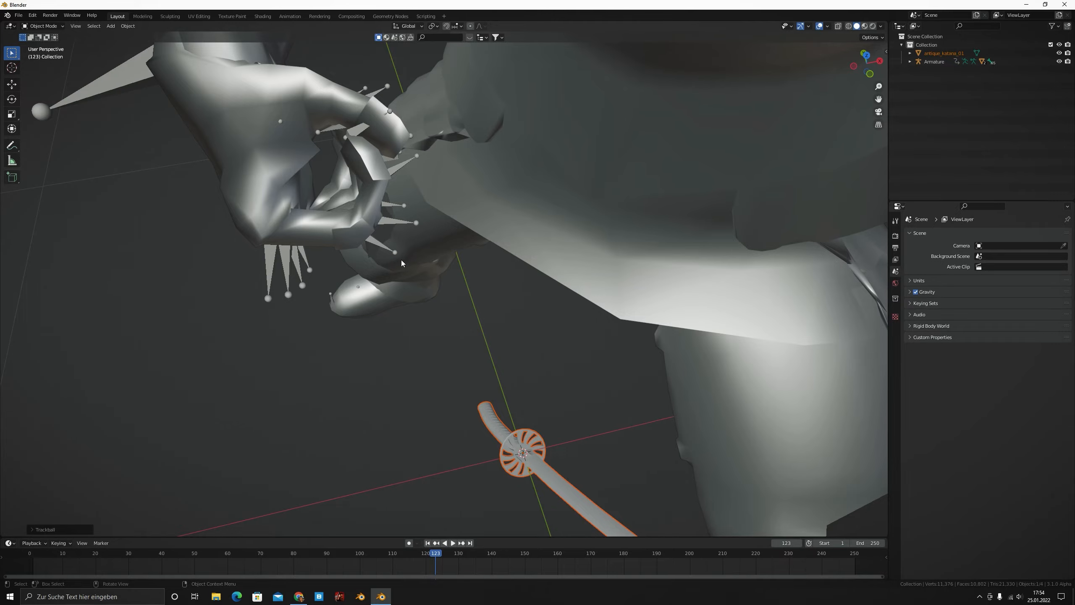
{"action": "key", "text": "g"}
{"action": "left_click", "coordinate": [406, 211]}
{"action": "middle_click_drag", "start_coordinate": [407, 211], "coordinate": [525, 178]}
{"action": "scroll", "coordinate": [420, 177], "scroll_direction": "down", "scroll_amount": 4}
{"action": "scroll", "coordinate": [526, 178], "scroll_direction": "up", "scroll_amount": 6}
{"action": "key", "text": "g"}
{"action": "left_click", "coordinate": [532, 173]}
{"action": "scroll", "coordinate": [548, 184], "scroll_direction": "down", "scroll_amount": 3}
{"action": "scroll", "coordinate": [550, 182], "scroll_direction": "up", "scroll_amount": 2}
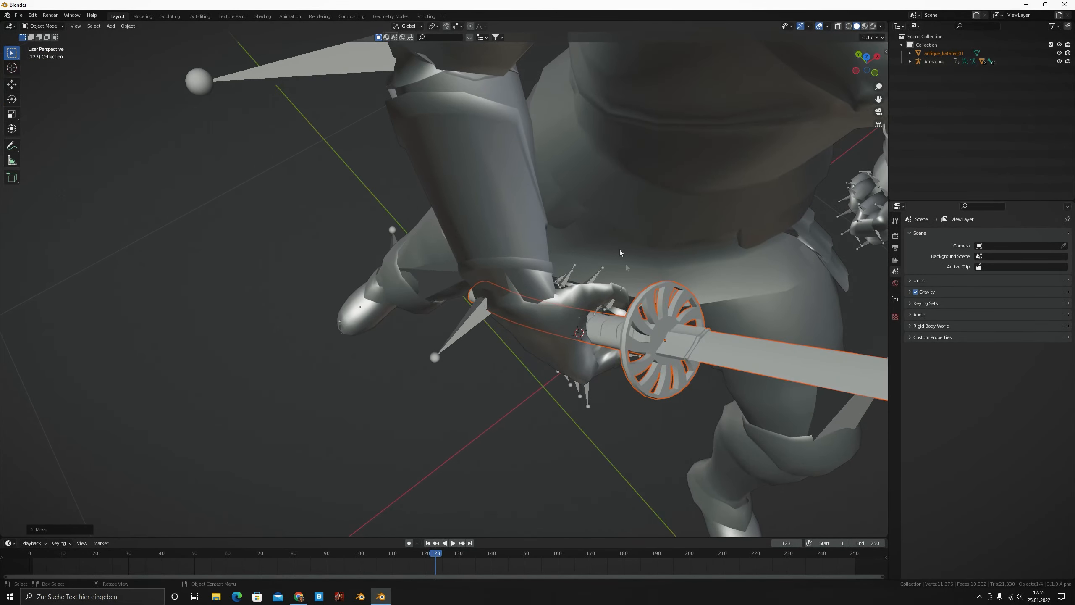
Parent the katana to the armature's RightHand bone in Pose Mode using the Bone option
{"action": "left_click", "coordinate": [633, 330]}
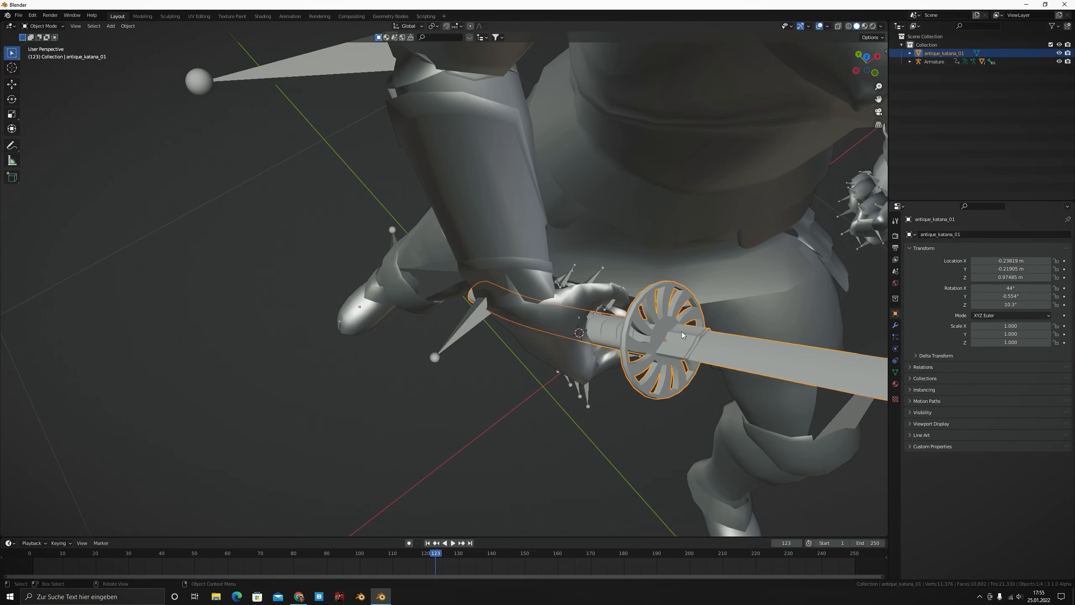
{"action": "scroll", "coordinate": [682, 331], "scroll_direction": "down", "scroll_amount": 3}
{"action": "scroll", "coordinate": [611, 314], "scroll_direction": "up", "scroll_amount": 3}
{"action": "scroll", "coordinate": [621, 190], "scroll_direction": "down", "scroll_amount": 6}
{"action": "scroll", "coordinate": [510, 206], "scroll_direction": "up", "scroll_amount": 2}
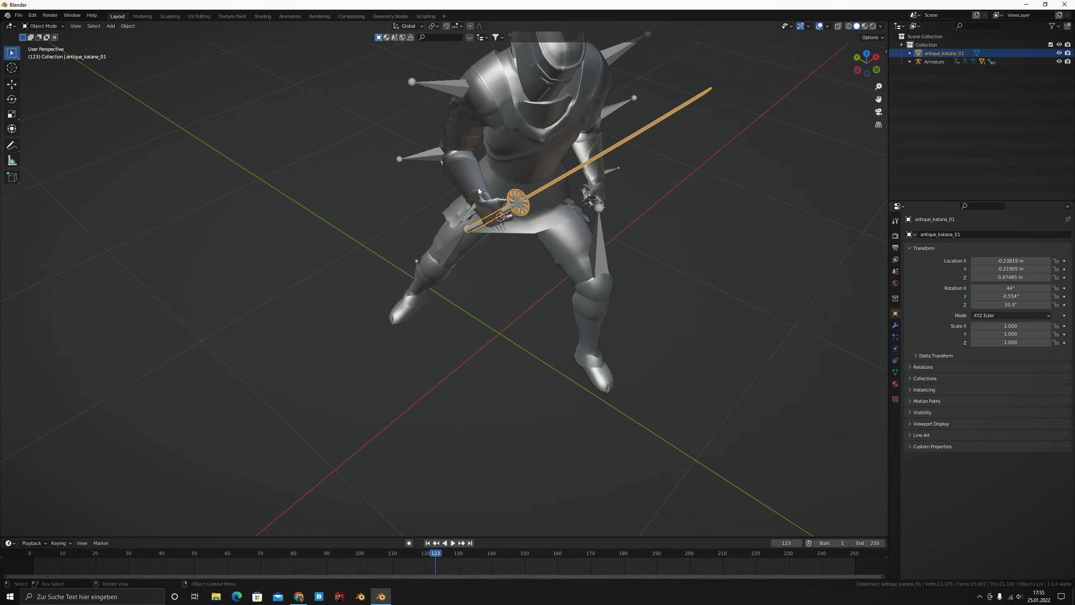
{"action": "left_click", "coordinate": [429, 154]}
{"action": "scroll", "coordinate": [429, 155], "scroll_direction": "up", "scroll_amount": 2}
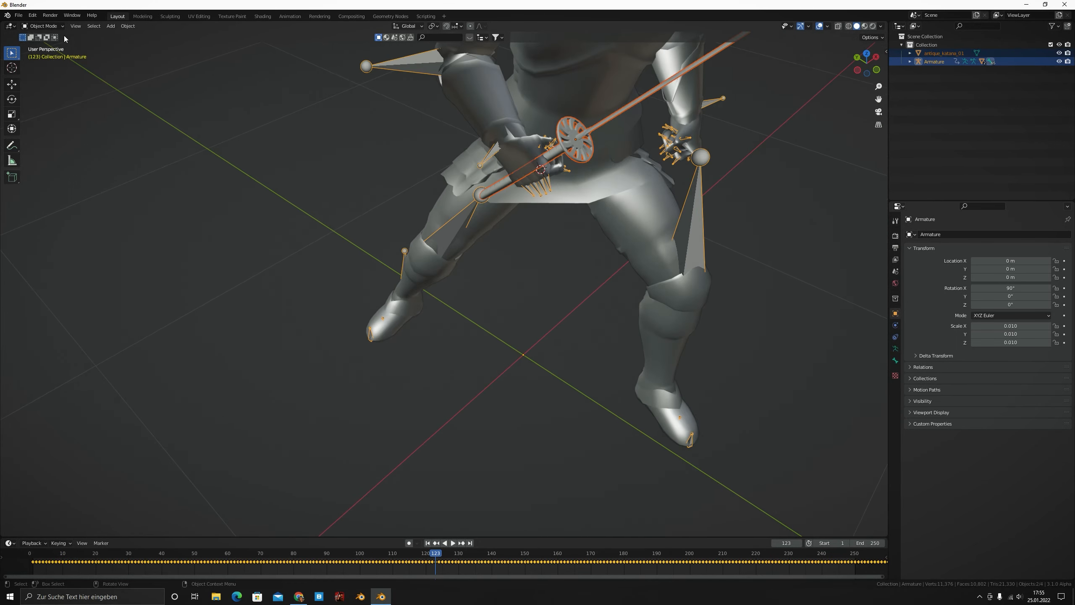
{"action": "key", "text": "ctrl+Tab"}
{"action": "scroll", "coordinate": [626, 278], "scroll_direction": "up", "scroll_amount": 3}
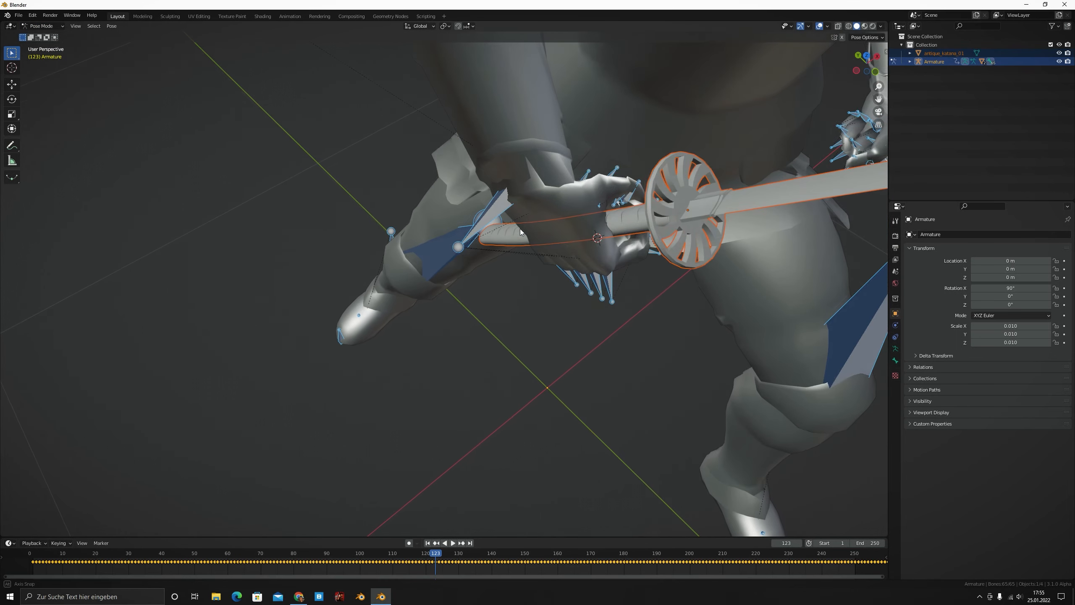
{"action": "left_click", "coordinate": [482, 223]}
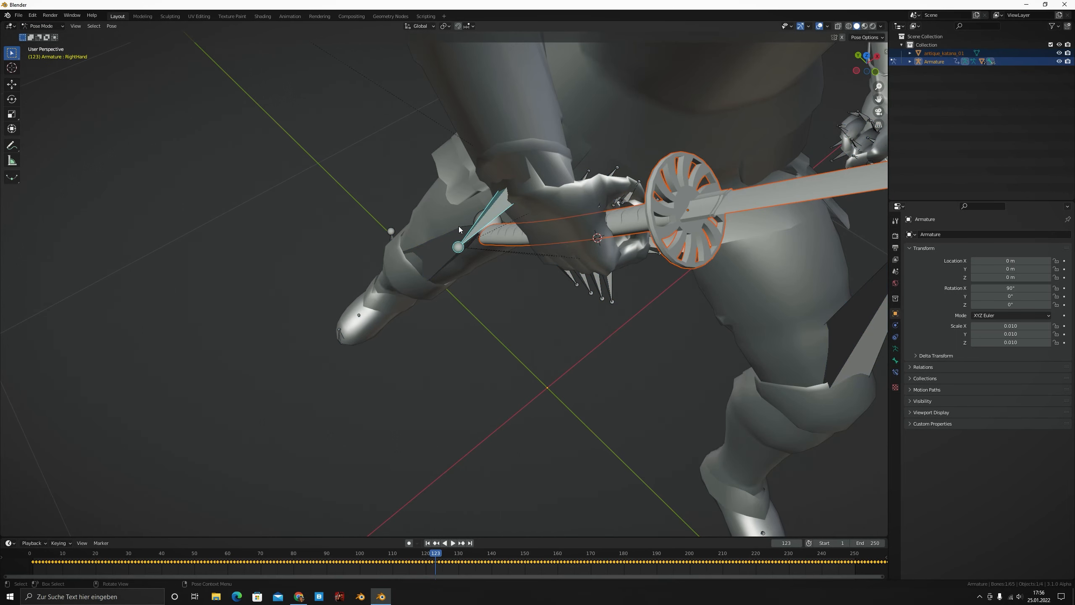
{"action": "key", "text": "ctrl+p"}
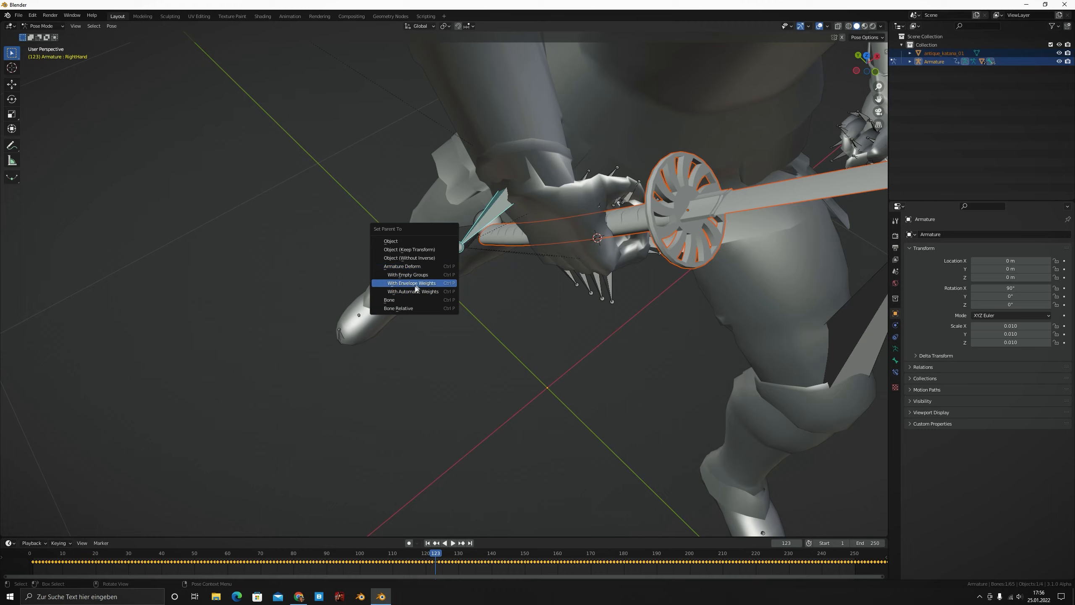
{"action": "left_click", "coordinate": [412, 299]}
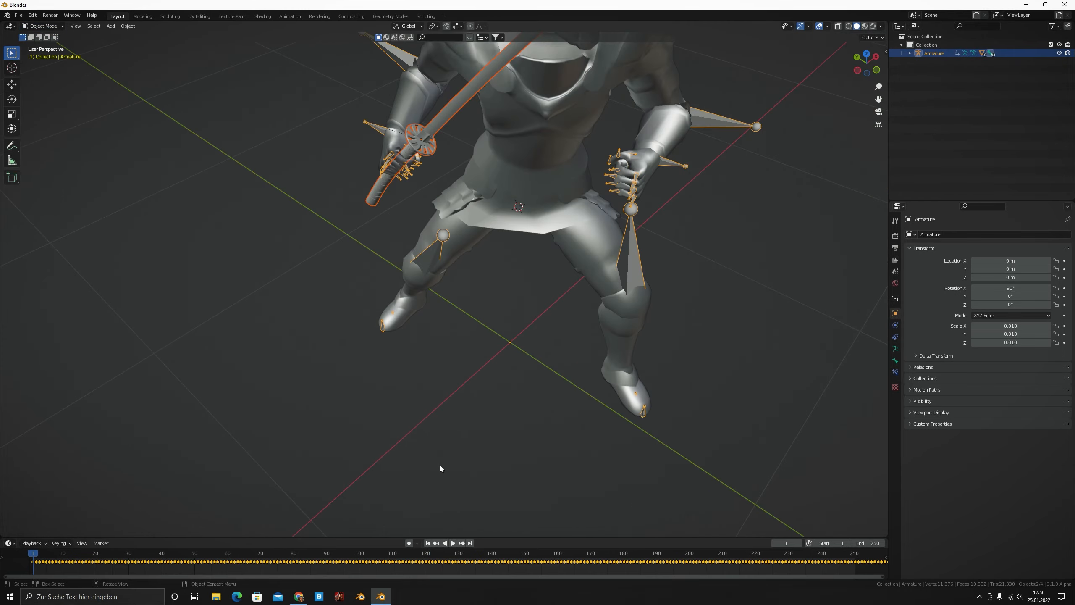
Play back the animation to check how the katana follows the knight's hand
{"action": "key", "text": "space"}
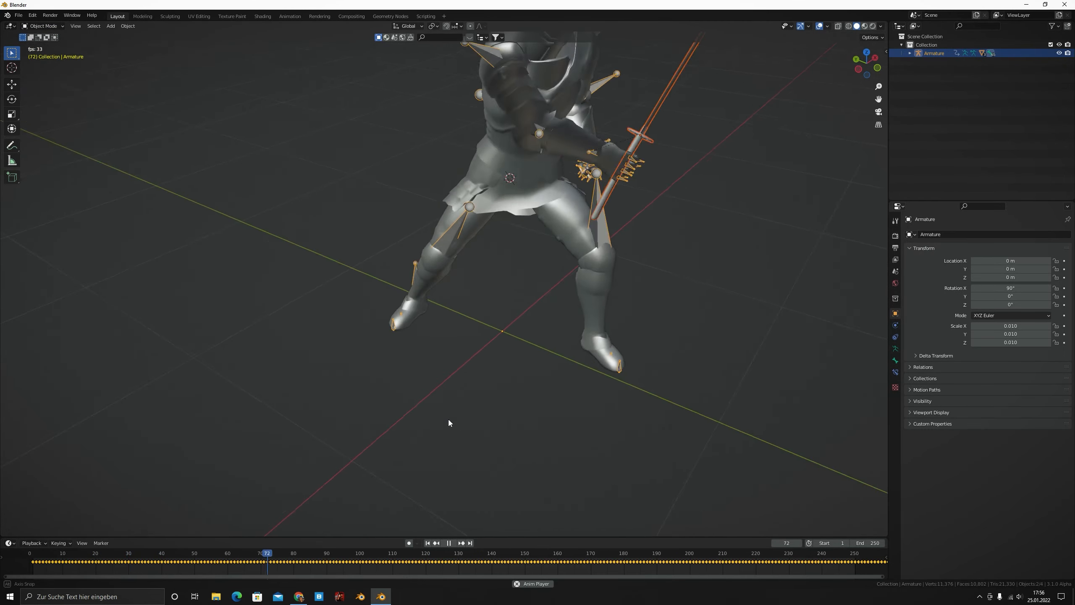
{"action": "scroll", "coordinate": [448, 419], "scroll_direction": "down", "scroll_amount": 5}
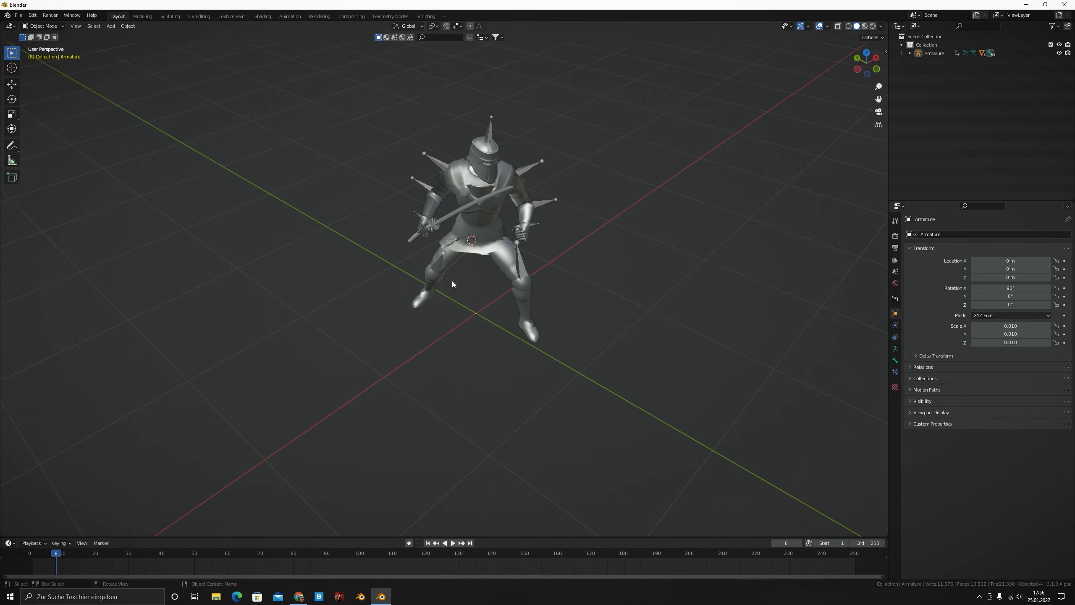
{"action": "middle_click_drag", "start_coordinate": [475, 274], "coordinate": [460, 221]}
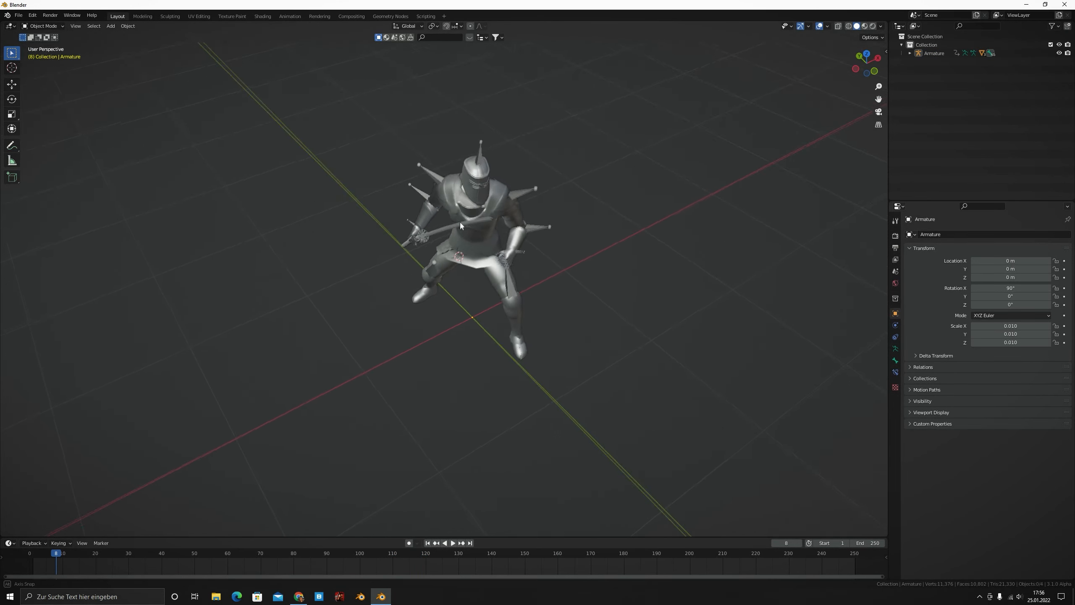
Select all vertices at the tip of the katana's blade in Edit Mode with X-ray enabled
{"action": "scroll", "coordinate": [458, 225], "scroll_direction": "up", "scroll_amount": 4}
{"action": "left_click", "coordinate": [437, 168]}
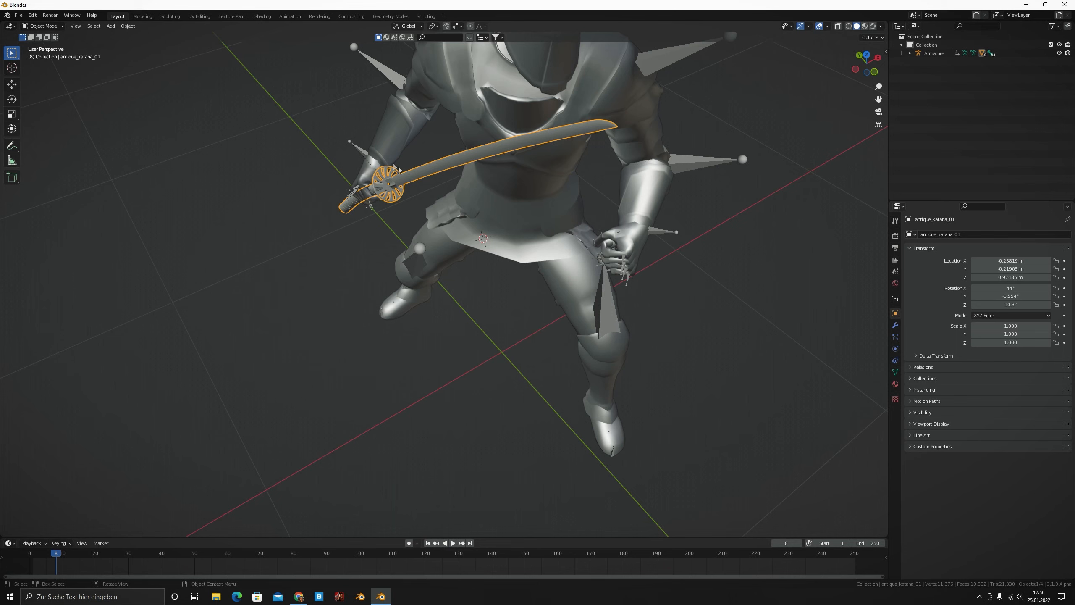
{"action": "key", "text": "Tab"}
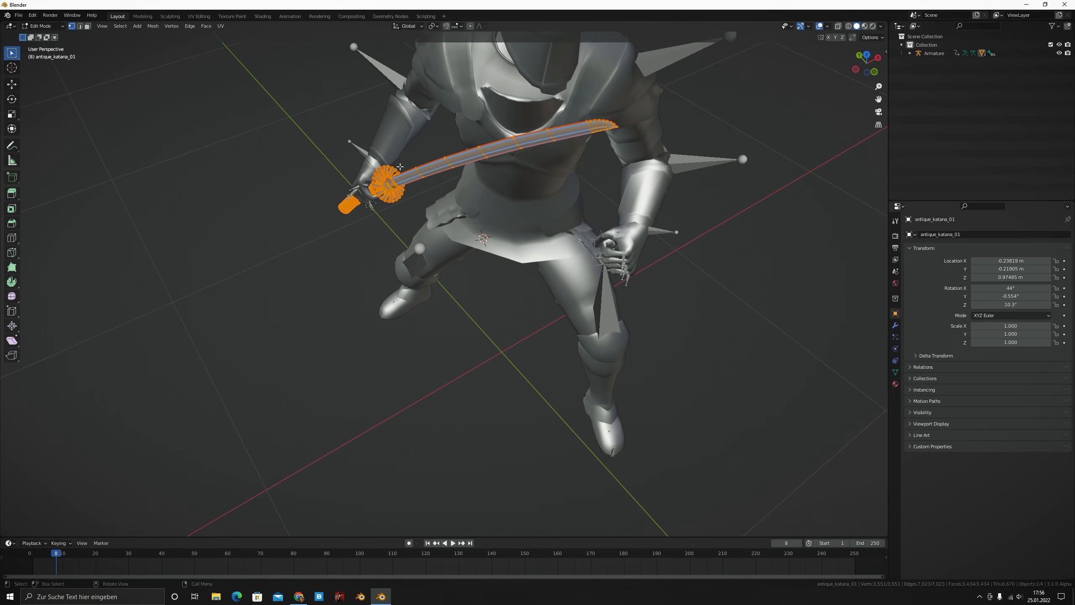
{"action": "left_click_drag", "start_coordinate": [588, 141], "coordinate": [629, 114]}
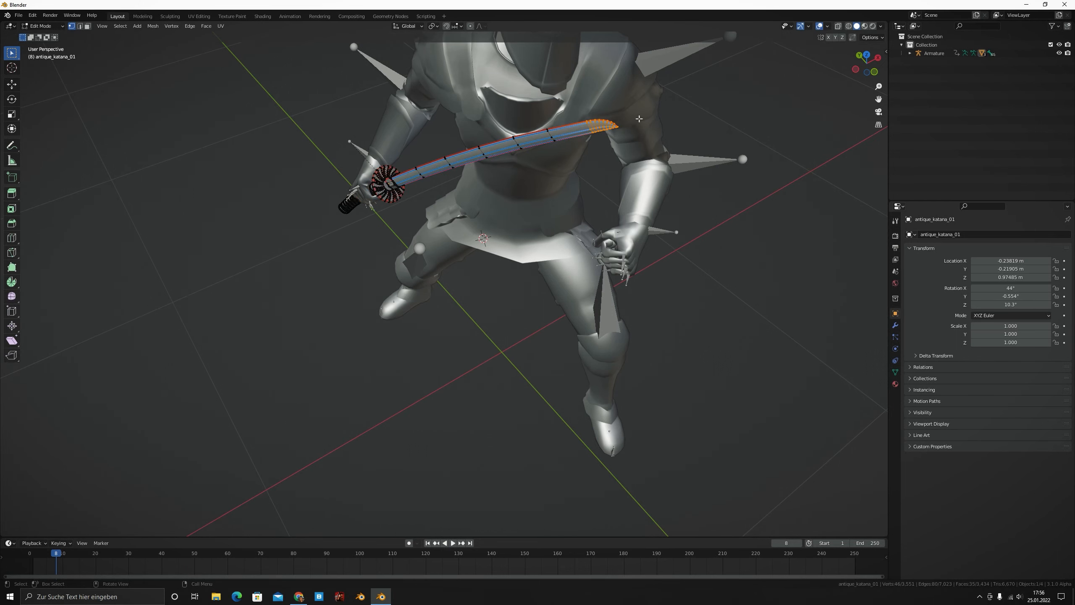
{"action": "middle_click_drag", "start_coordinate": [715, 209], "coordinate": [656, 101]}
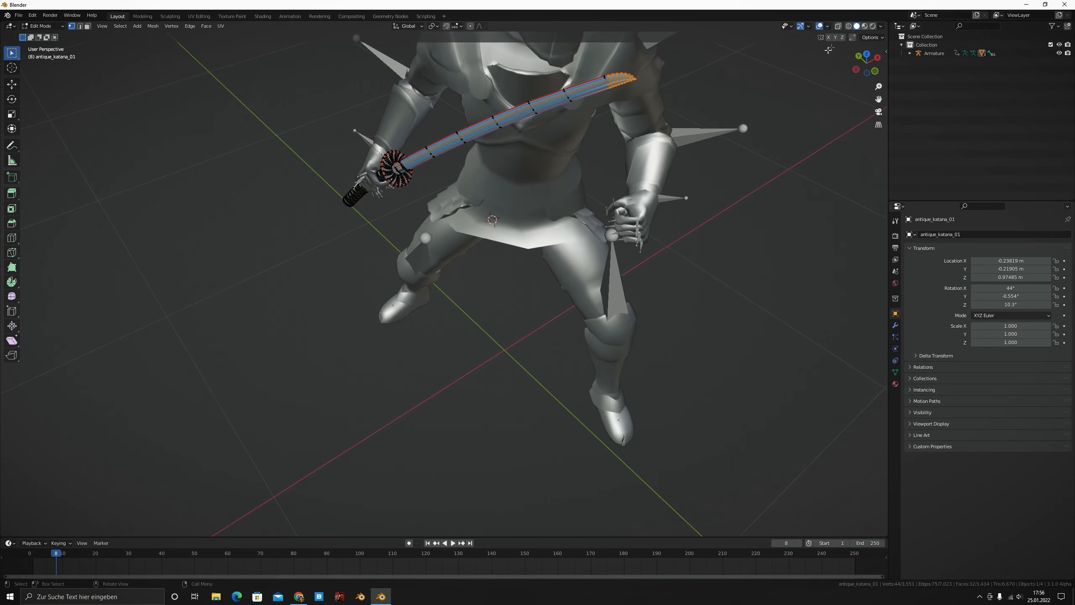
{"action": "left_click", "coordinate": [839, 26]}
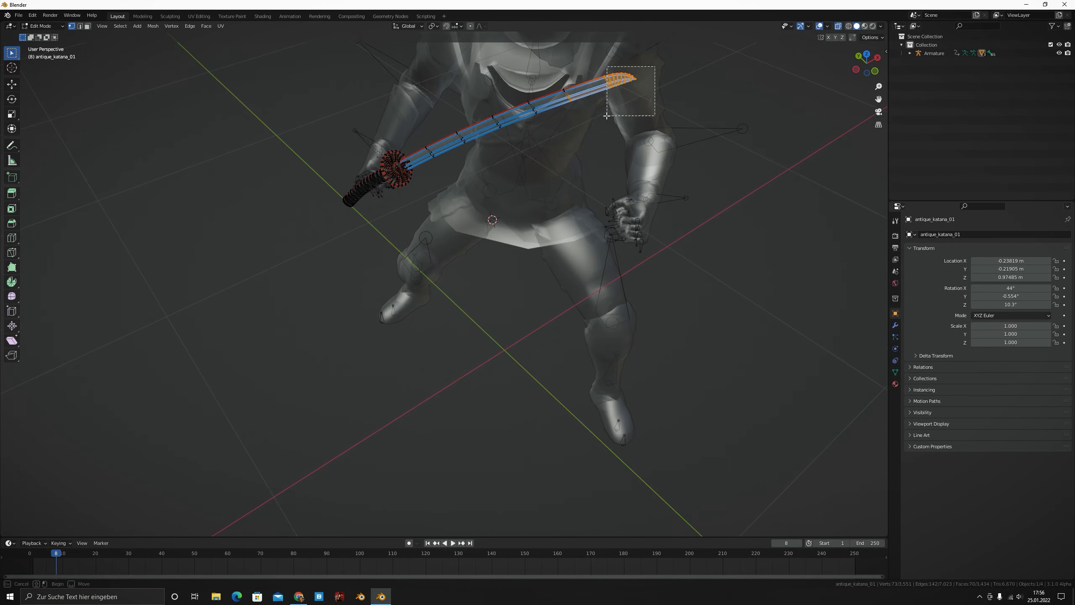
{"action": "key", "text": "b"}
{"action": "left_click_drag", "start_coordinate": [645, 75], "coordinate": [599, 106]}
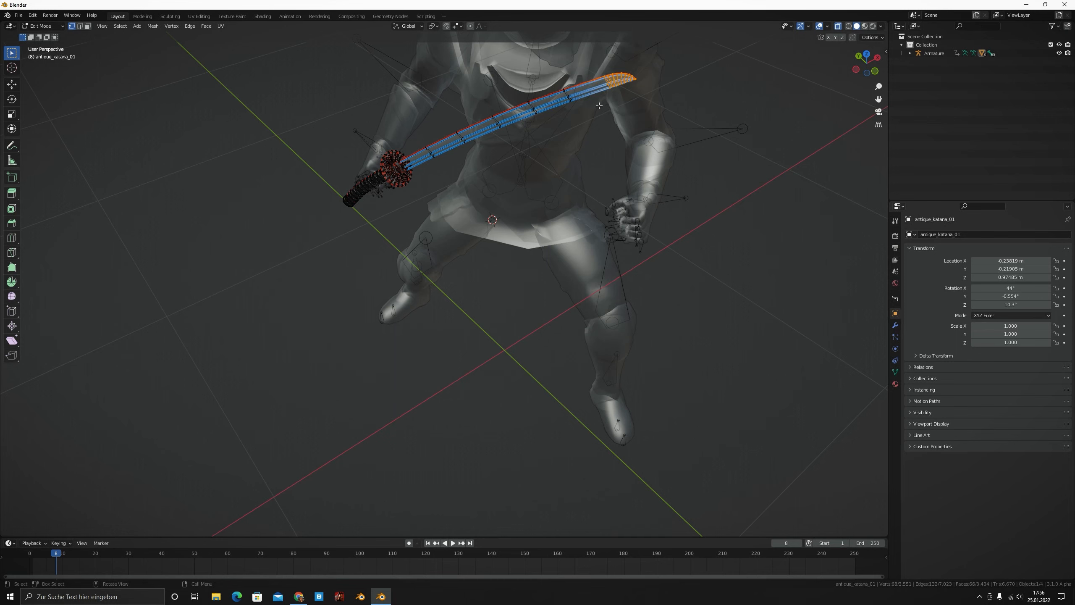
Grow the vertex selection from the blade tip along the blade toward the guard
{"action": "key", "text": "ctrl"}
{"action": "key", "text": "ctrl+KP_Add"}
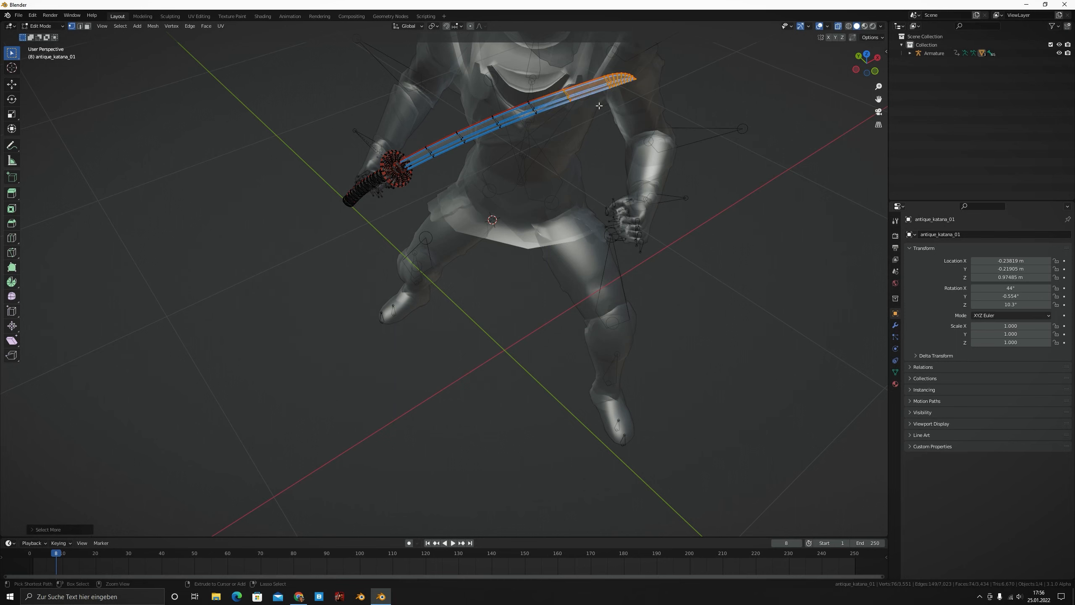
{"action": "key", "text": "ctrl+KP_Add"}
{"action": "key", "text": "ctrl+KP_Add"}
{"action": "key", "text": "ctrl+KP_Add"}
{"action": "key", "text": "ctrl+KP_Add"}
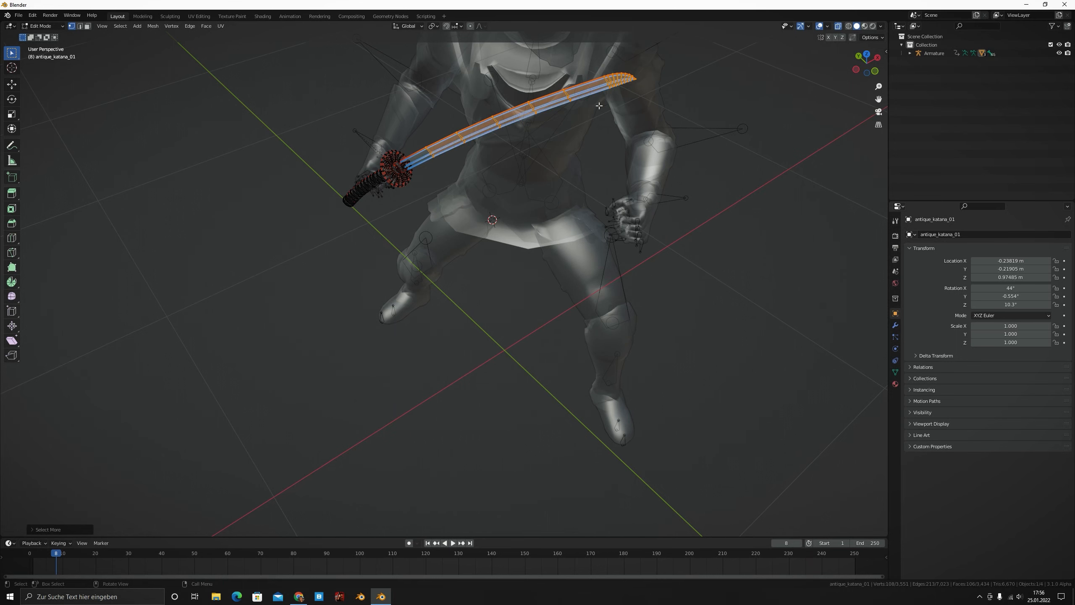
Add a loop cut around the katana's blade close to the guard
{"action": "scroll", "coordinate": [451, 151], "scroll_direction": "up", "scroll_amount": 1}
{"action": "middle_click_drag", "start_coordinate": [451, 151], "coordinate": [479, 157]}
{"action": "scroll", "coordinate": [479, 158], "scroll_direction": "up", "scroll_amount": 1}
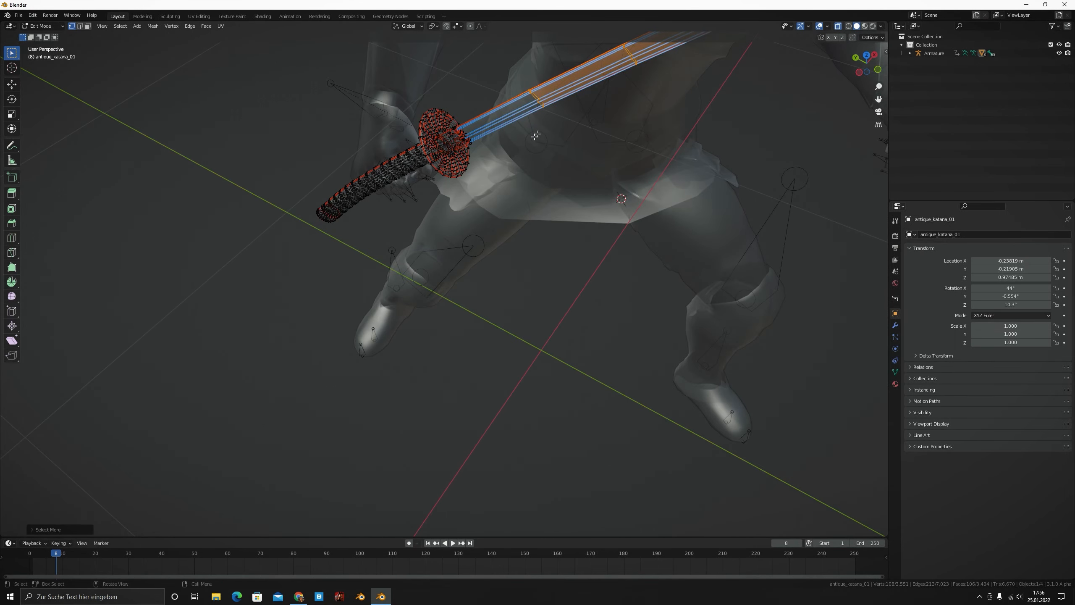
{"action": "scroll", "coordinate": [503, 124], "scroll_direction": "down", "scroll_amount": 3}
{"action": "scroll", "coordinate": [504, 123], "scroll_direction": "down", "scroll_amount": 1}
{"action": "middle_click_drag", "start_coordinate": [504, 123], "coordinate": [466, 126]}
{"action": "scroll", "coordinate": [466, 127], "scroll_direction": "up", "scroll_amount": 3}
{"action": "scroll", "coordinate": [466, 127], "scroll_direction": "down", "scroll_amount": 1}
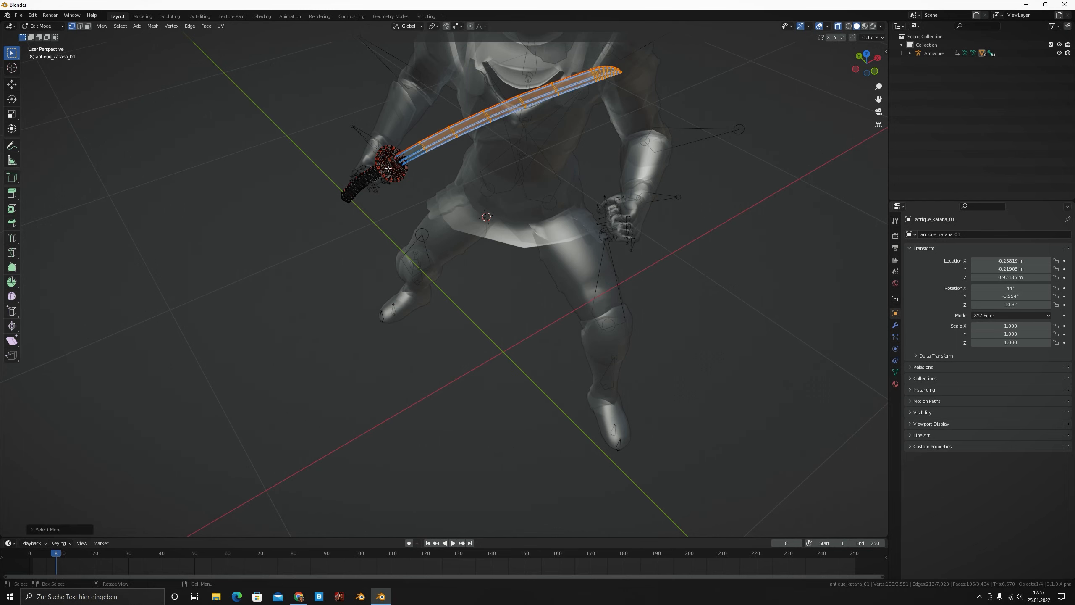
{"action": "scroll", "coordinate": [391, 166], "scroll_direction": "up", "scroll_amount": 2}
{"action": "middle_click_drag", "start_coordinate": [392, 167], "coordinate": [609, 174]}
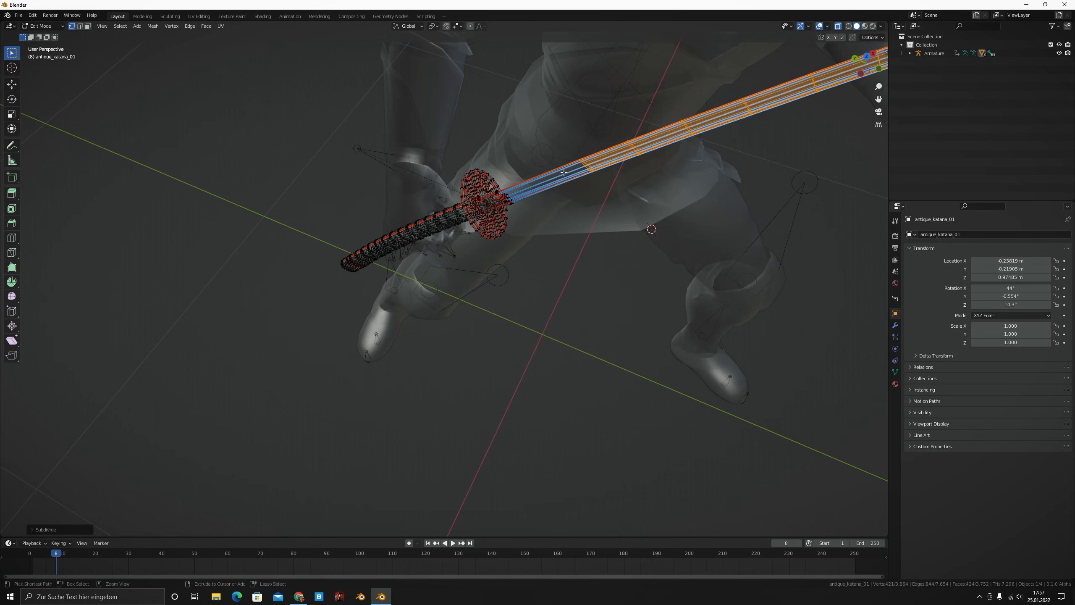
{"action": "key", "text": "ctrl+r"}
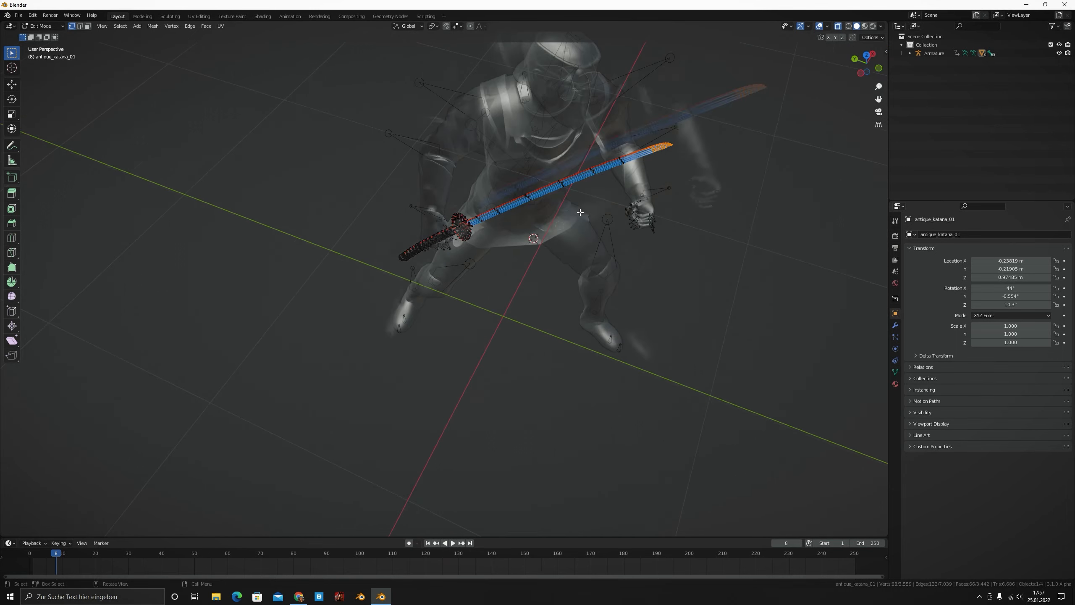
Expand the tip selection down the blade to the new loop cut and separate the selected blade into its own object
{"action": "scroll", "coordinate": [538, 206], "scroll_direction": "up", "scroll_amount": 2}
{"action": "key", "text": "ctrl+KP_Add"}
{"action": "key", "text": "ctrl+KP_Add"}
{"action": "key", "text": "ctrl+KP_Add"}
{"action": "key", "text": "ctrl+KP_Add"}
{"action": "key", "text": "ctrl+KP_Add"}
{"action": "key", "text": "ctrl+KP_Add"}
{"action": "scroll", "coordinate": [538, 206], "scroll_direction": "down", "scroll_amount": 3}
{"action": "middle_click_drag", "start_coordinate": [513, 203], "coordinate": [534, 207]}
{"action": "scroll", "coordinate": [538, 207], "scroll_direction": "up", "scroll_amount": 2}
{"action": "key", "text": "p"}
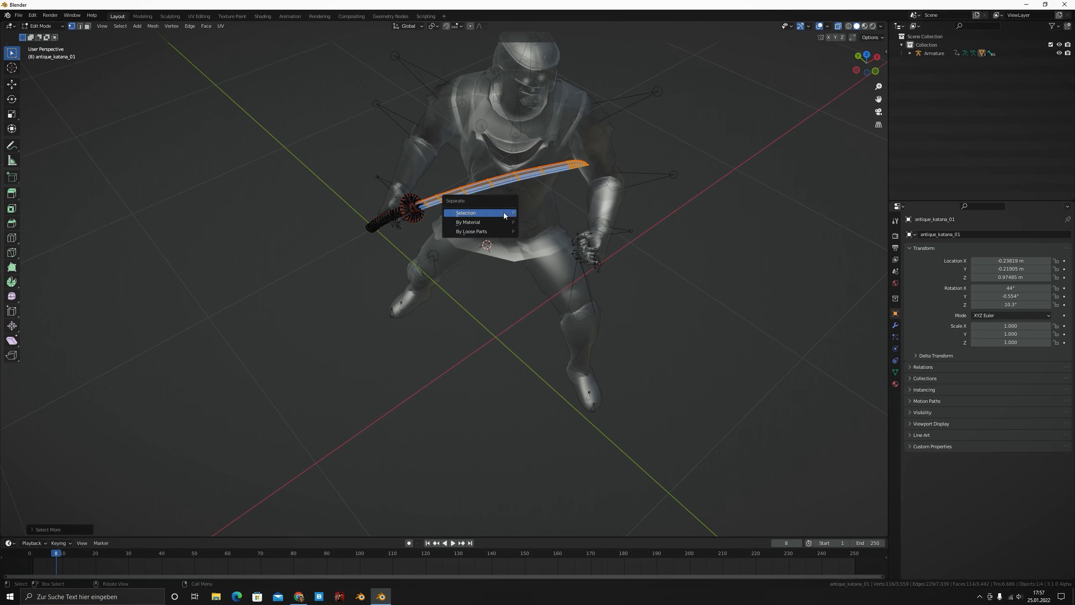
{"action": "left_click", "coordinate": [477, 213]}
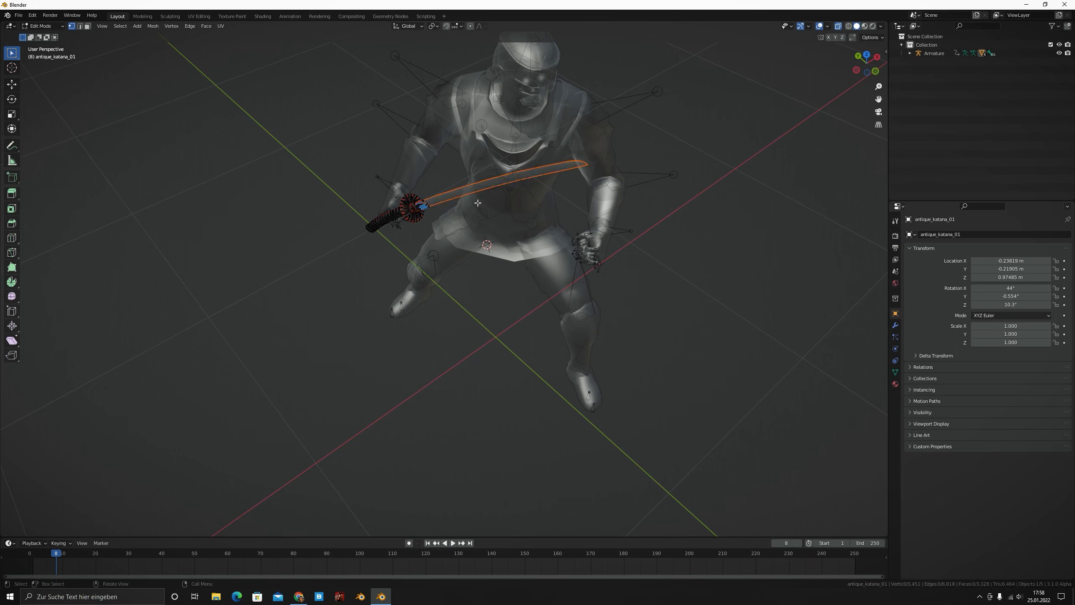
{"action": "key", "text": "Tab"}
Select the separated blade object and play back the animation to check that it moves with the handle
{"action": "left_click", "coordinate": [262, 193]}
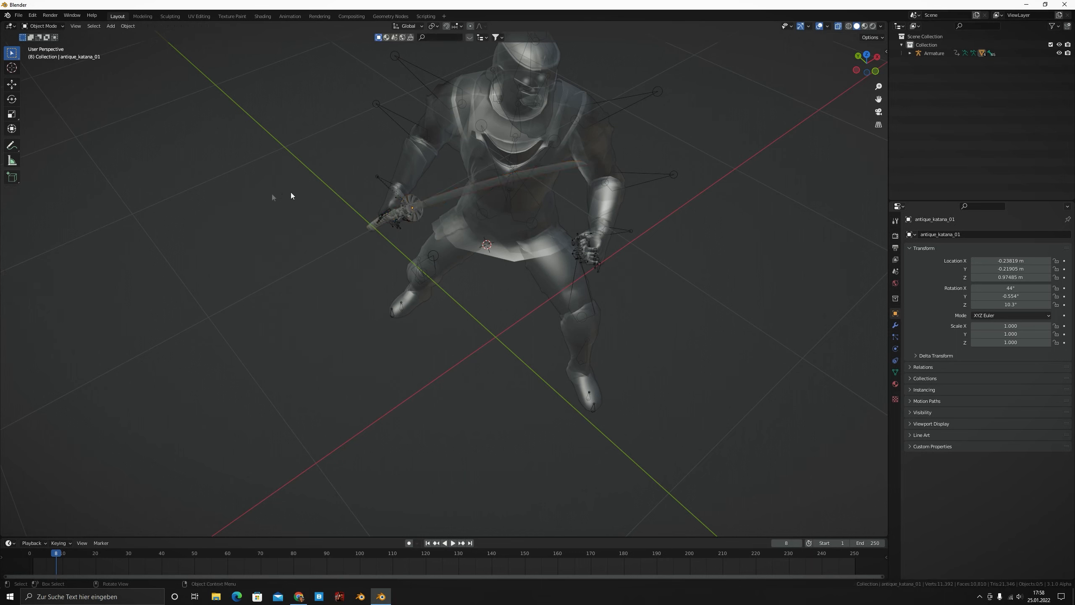
{"action": "left_click", "coordinate": [474, 196]}
{"action": "left_click", "coordinate": [435, 199]}
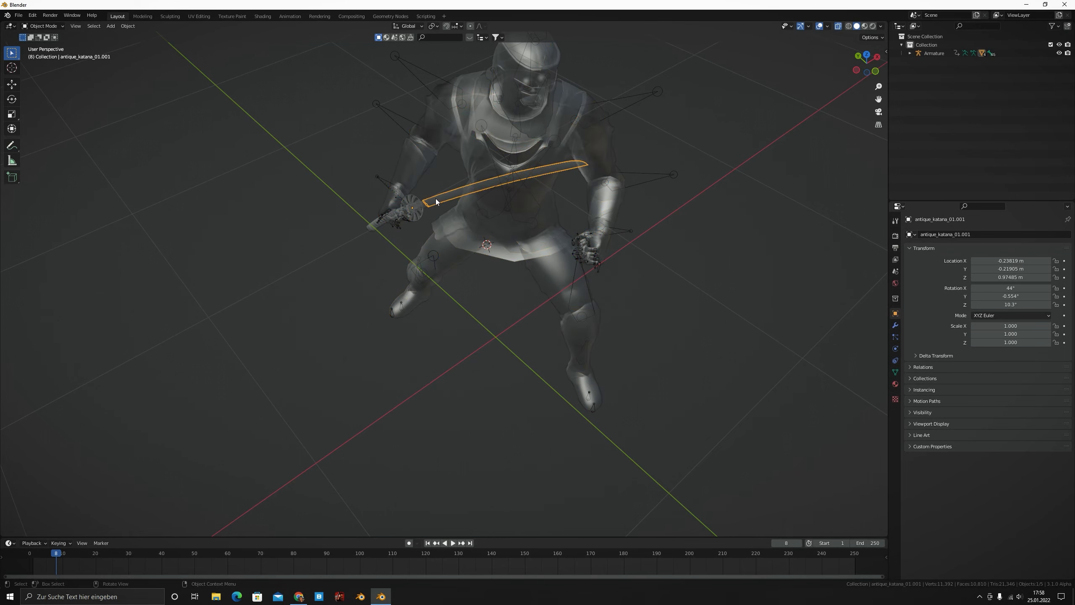
{"action": "key", "text": "space"}
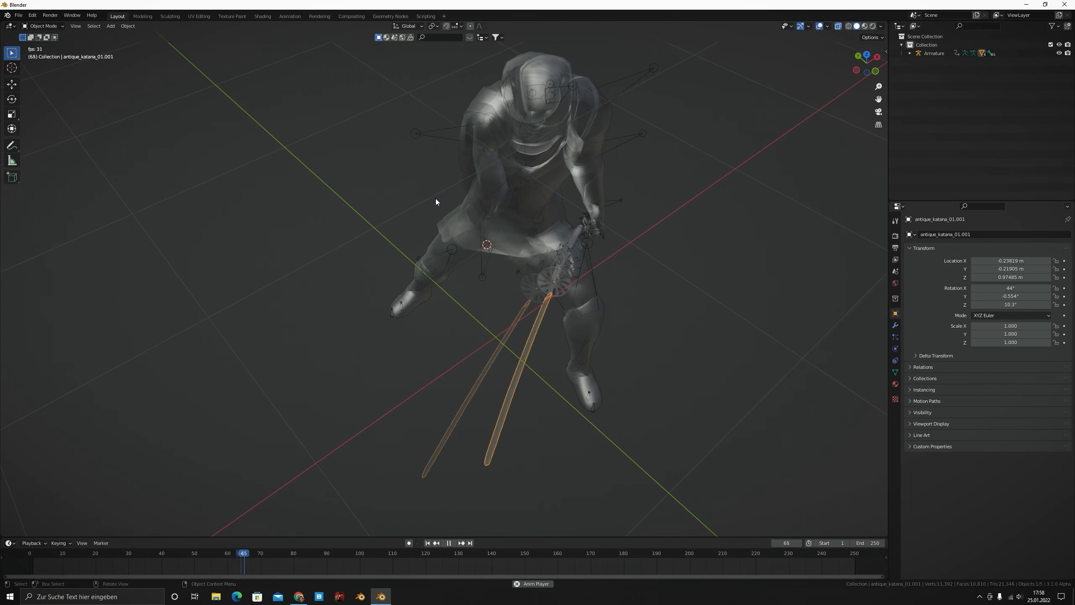
{"action": "key", "text": "space"}
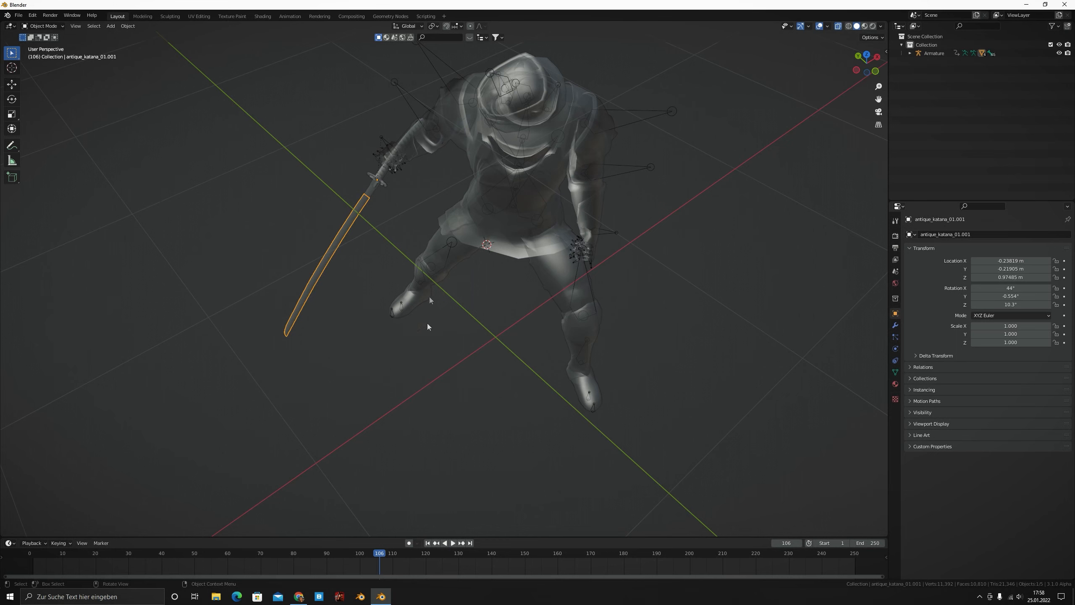
Return the animation to frame 1, deselect the blade and turn off the X-ray display
{"action": "left_click", "coordinate": [428, 543]}
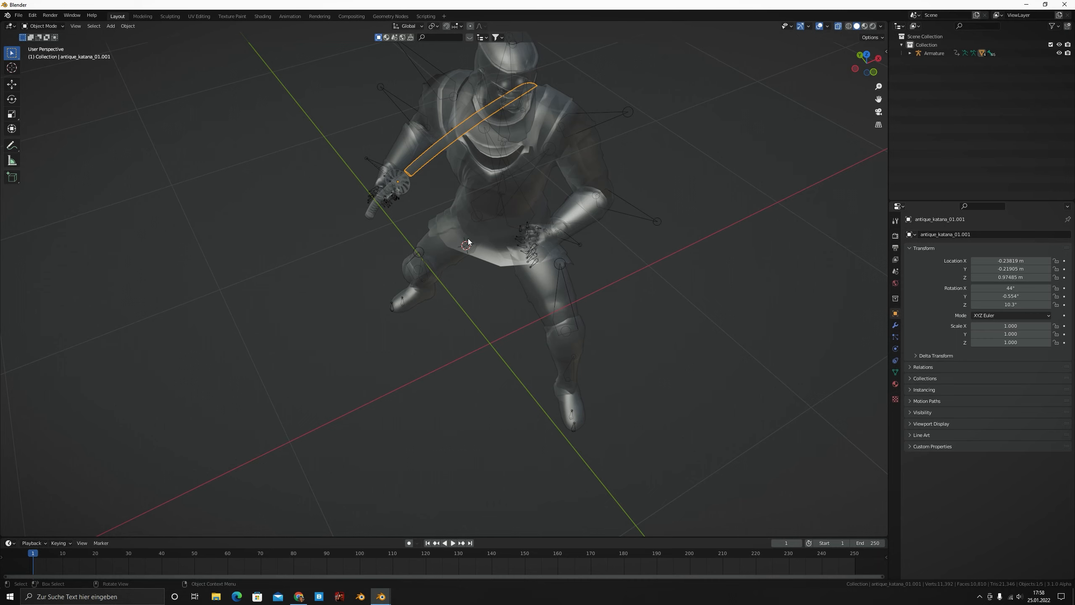
{"action": "scroll", "coordinate": [468, 243], "scroll_direction": "down", "scroll_amount": 3}
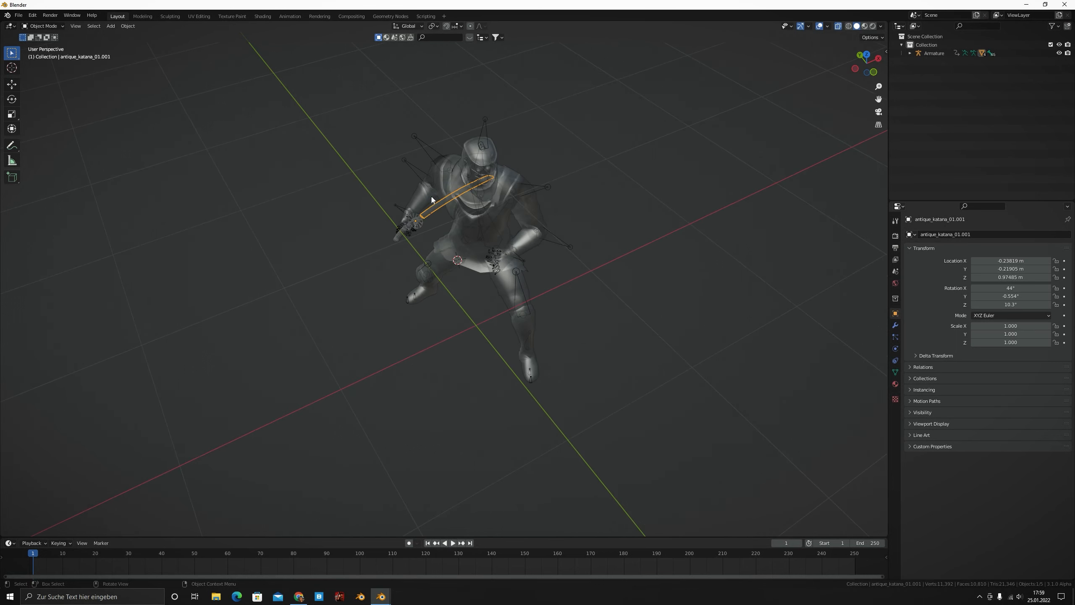
{"action": "left_click", "coordinate": [374, 187]}
{"action": "left_click", "coordinate": [838, 27]}
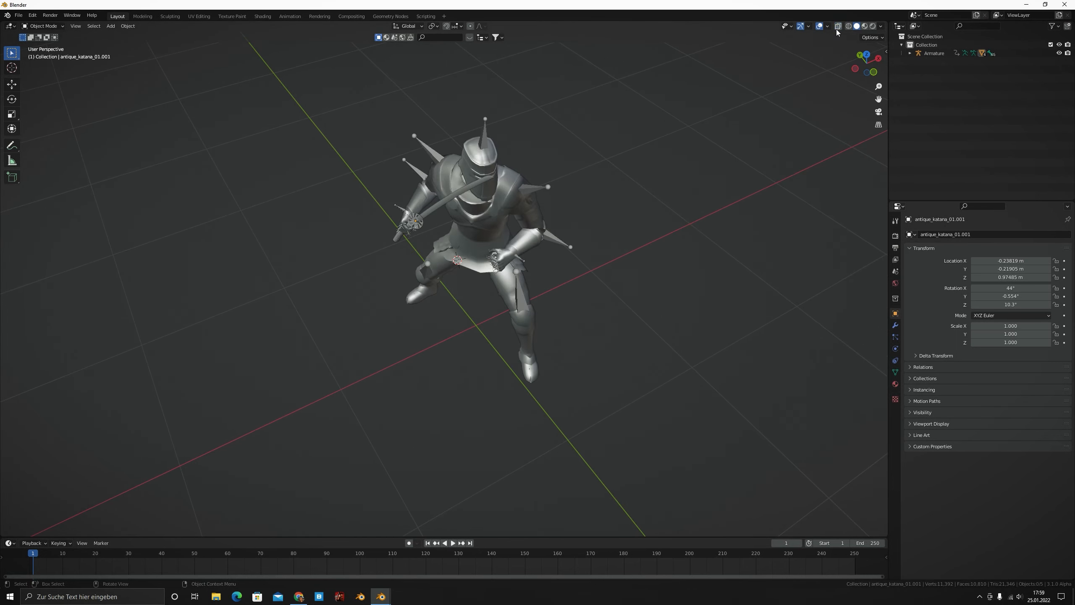
Select the separated blade and examine it and the guard in the knight's hand from several angles
{"action": "scroll", "coordinate": [522, 117], "scroll_direction": "up", "scroll_amount": 4}
{"action": "middle_click_drag", "start_coordinate": [521, 118], "coordinate": [485, 124]}
{"action": "scroll", "coordinate": [419, 97], "scroll_direction": "up", "scroll_amount": 4}
{"action": "middle_click_drag", "start_coordinate": [419, 97], "coordinate": [478, 100]}
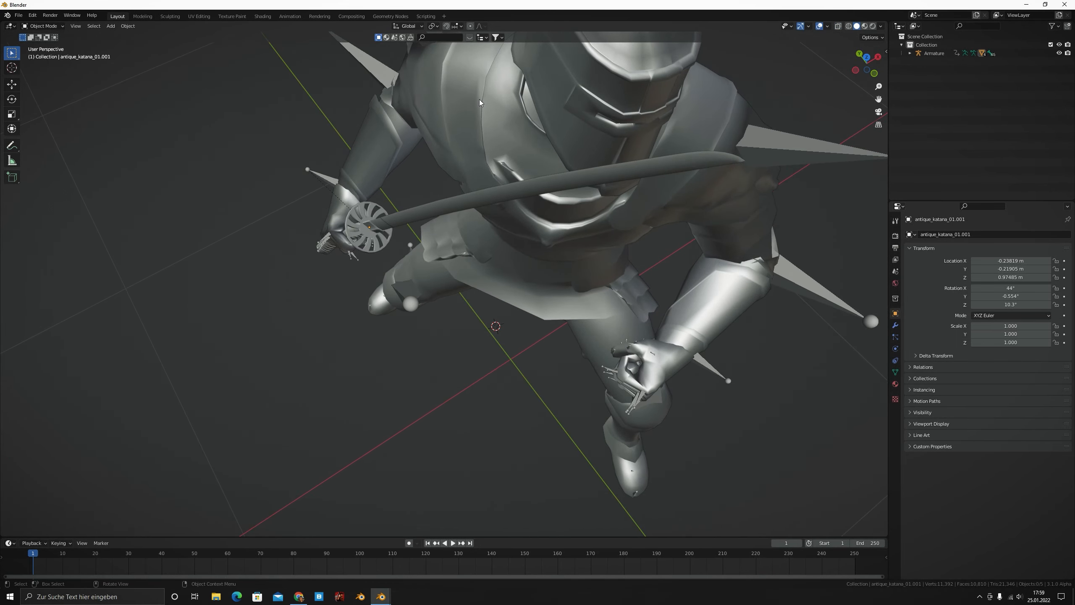
{"action": "left_click", "coordinate": [472, 206]}
{"action": "middle_click_drag", "start_coordinate": [472, 206], "coordinate": [388, 211]}
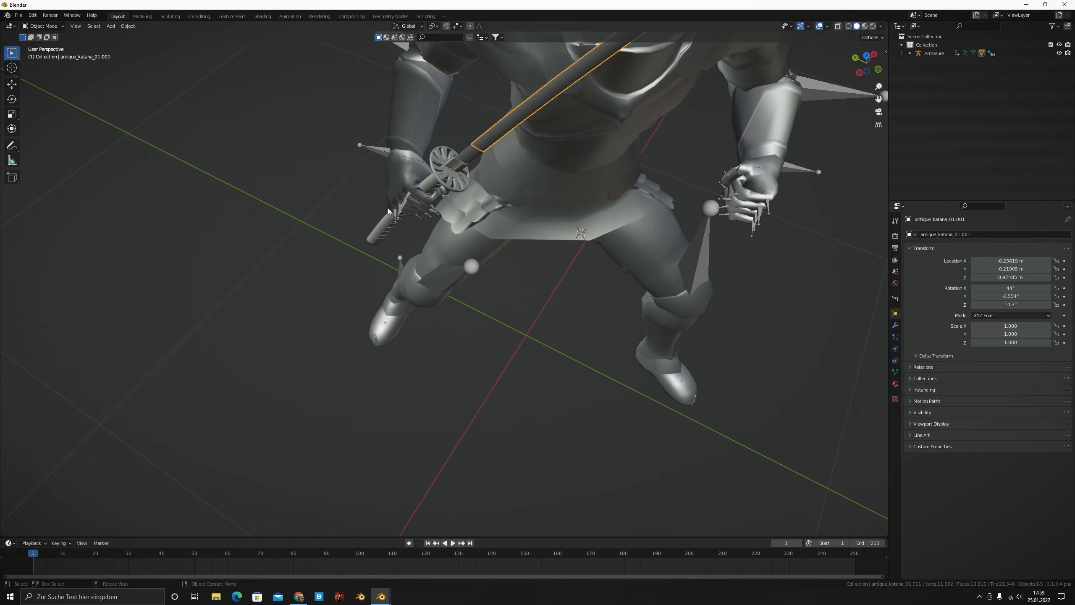
{"action": "scroll", "coordinate": [574, 169], "scroll_direction": "down", "scroll_amount": 5}
{"action": "middle_click_drag", "start_coordinate": [574, 170], "coordinate": [555, 163]}
Save the scene in the Fire folder under the file name "SWord YT"
{"action": "key", "text": "ctrl+s"}
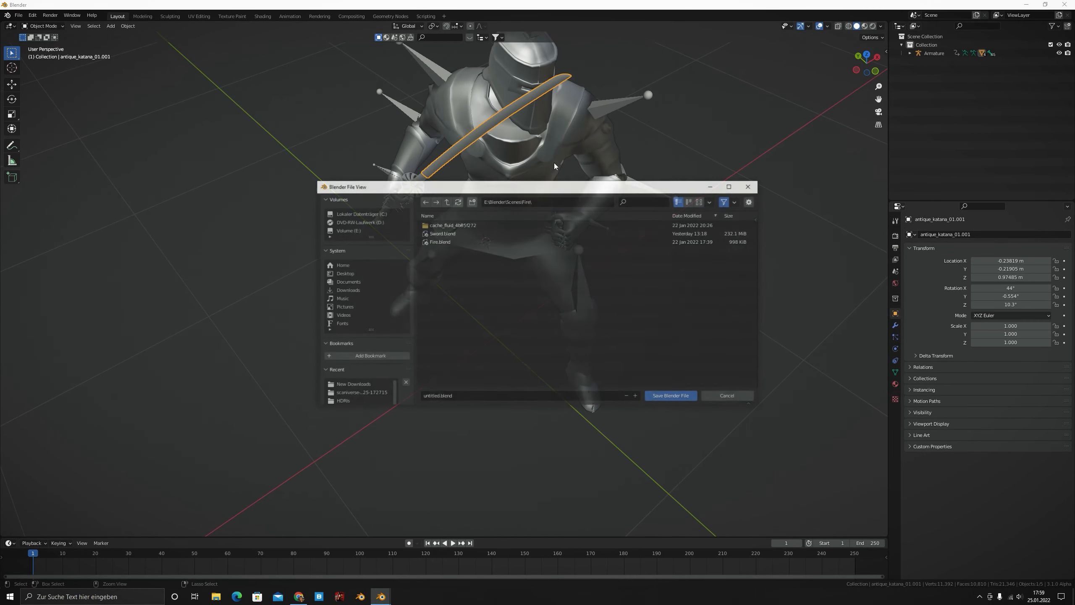
{"action": "left_click", "coordinate": [442, 397]}
{"action": "type", "text": "SWor"}
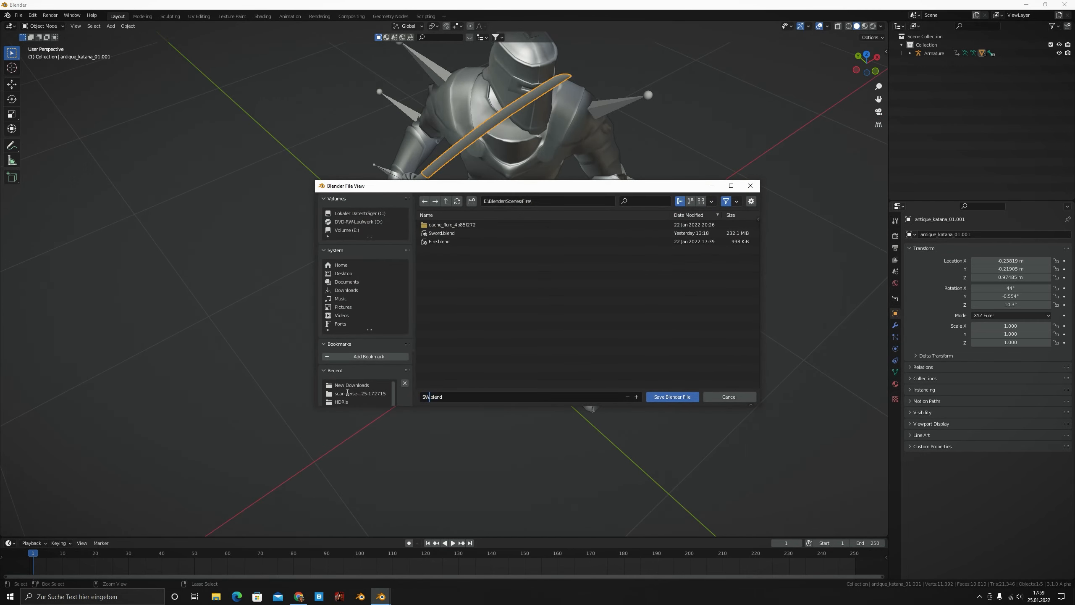
{"action": "type", "text": "d YT"}
{"action": "left_click", "coordinate": [665, 396]}
{"action": "middle_click_drag", "start_coordinate": [550, 296], "coordinate": [496, 254]}
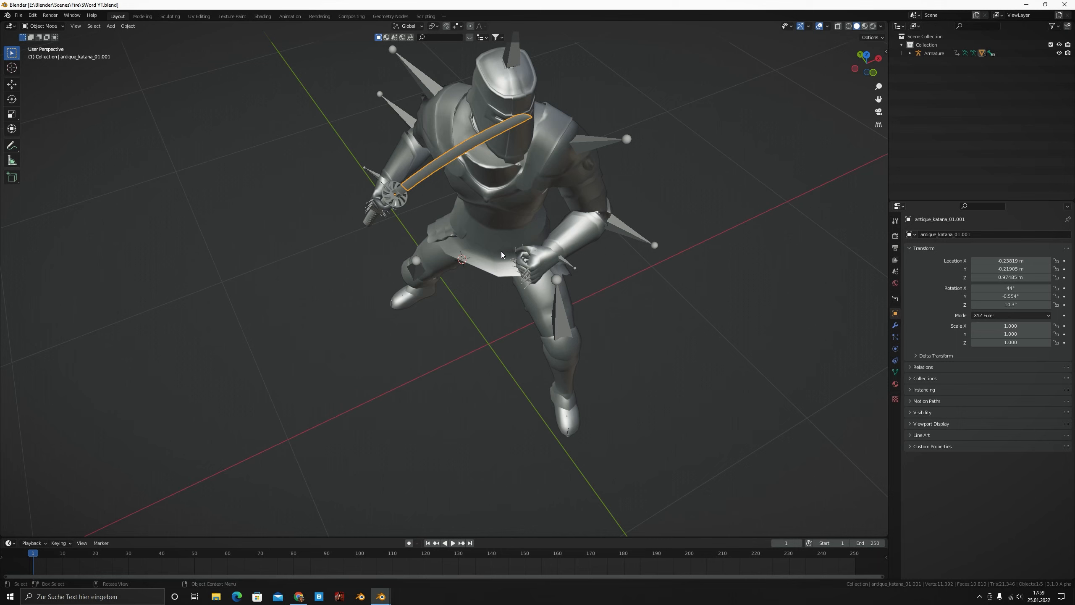
{"action": "left_click", "coordinate": [19, 16]}
{"action": "mouse_move", "coordinate": [63, 58]}
{"action": "left_click", "coordinate": [407, 164]}
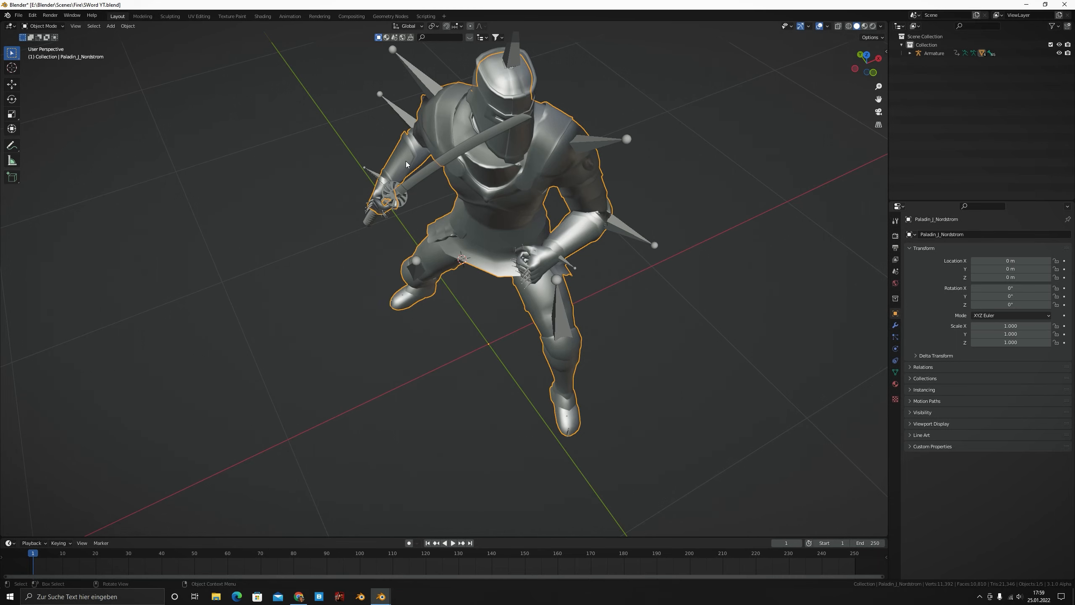
Select the blade object and apply the Quick Smoke effect to it
{"action": "left_click", "coordinate": [407, 164]}
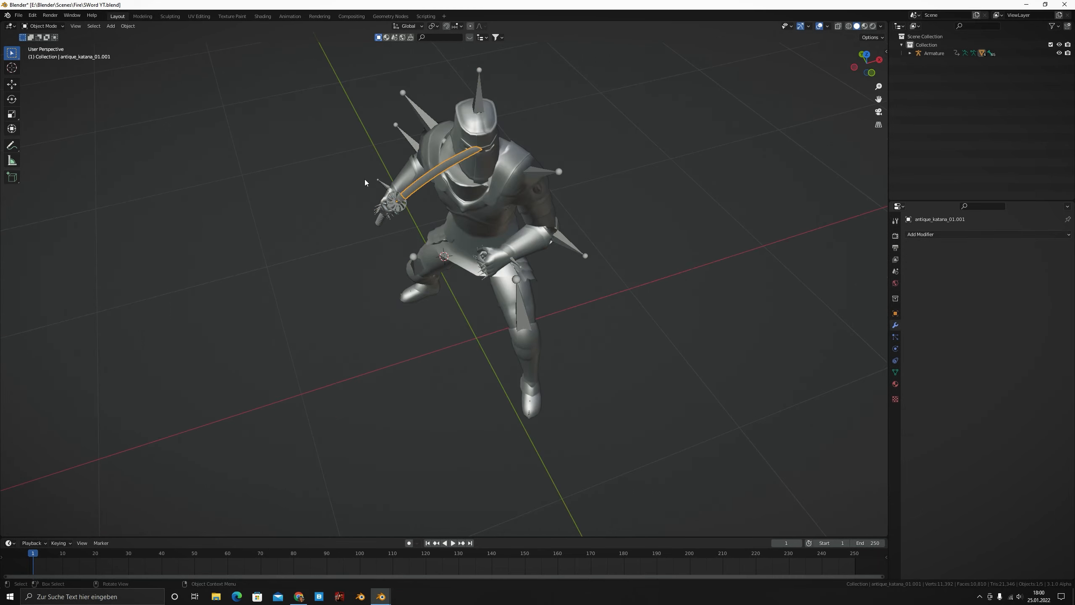
{"action": "middle_click_drag", "start_coordinate": [364, 176], "coordinate": [462, 217]}
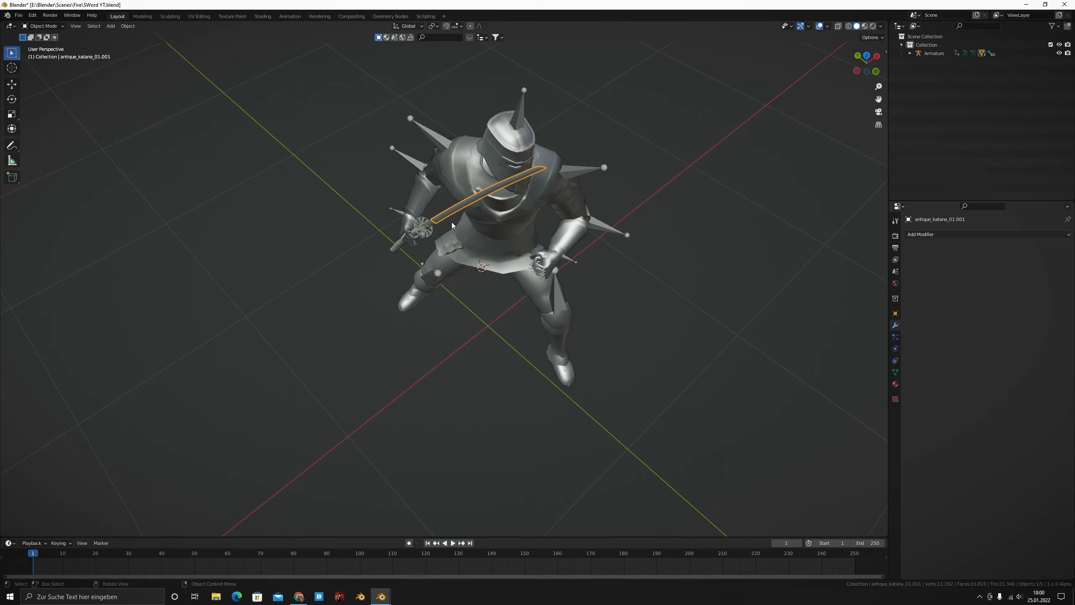
{"action": "left_click", "coordinate": [127, 26]}
{"action": "mouse_move", "coordinate": [186, 244]}
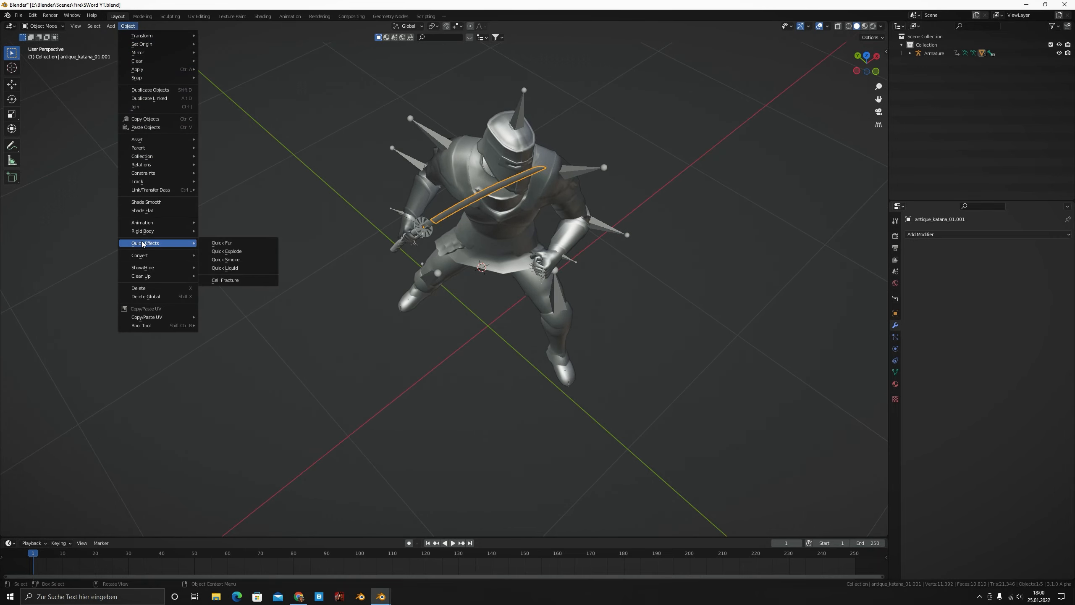
{"action": "left_click", "coordinate": [215, 259]}
Play back the animation with the whole smoke domain in view to preview the blade's smoke
{"action": "middle_click_drag", "start_coordinate": [225, 252], "coordinate": [419, 184]}
{"action": "scroll", "coordinate": [331, 170], "scroll_direction": "down", "scroll_amount": 5}
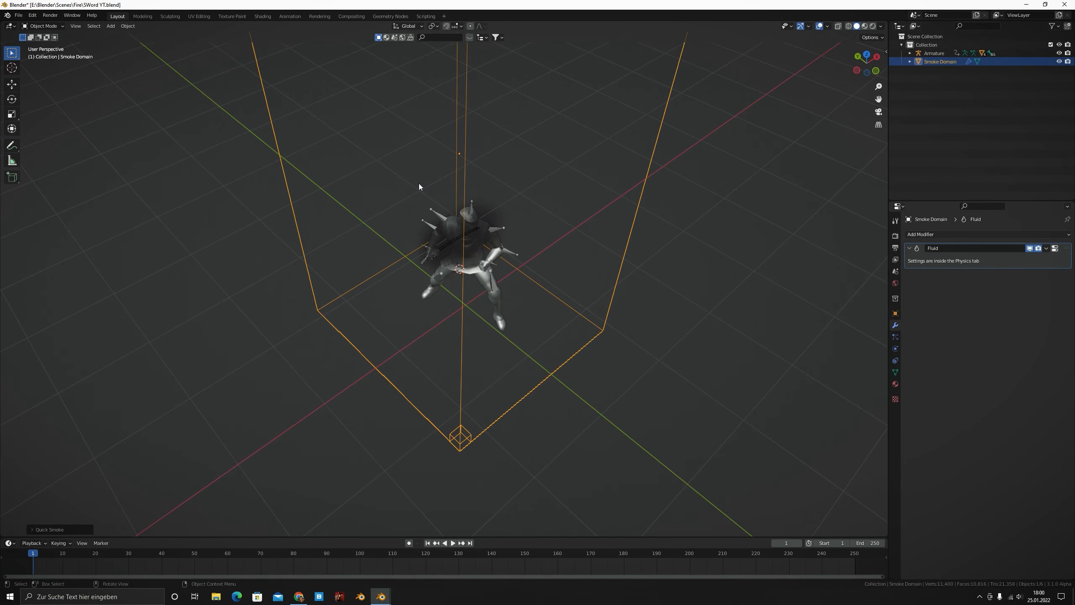
{"action": "key", "text": "space"}
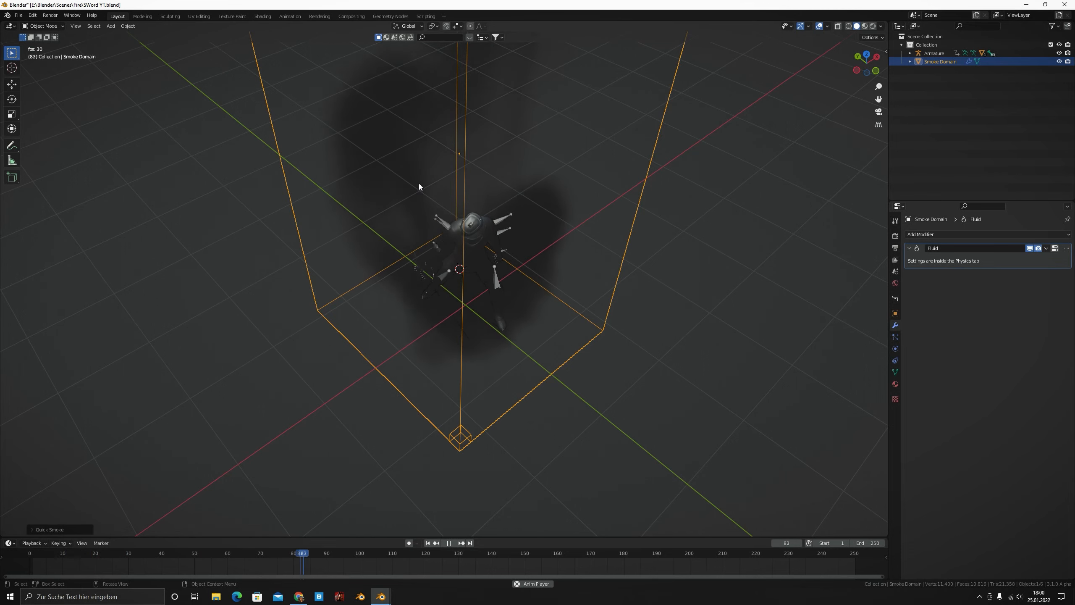
{"action": "key", "text": "space"}
Add a camera and align it to a low frontal view of the knight
{"action": "middle_click_drag", "start_coordinate": [419, 184], "coordinate": [456, 233]}
{"action": "key", "text": "shift+a"}
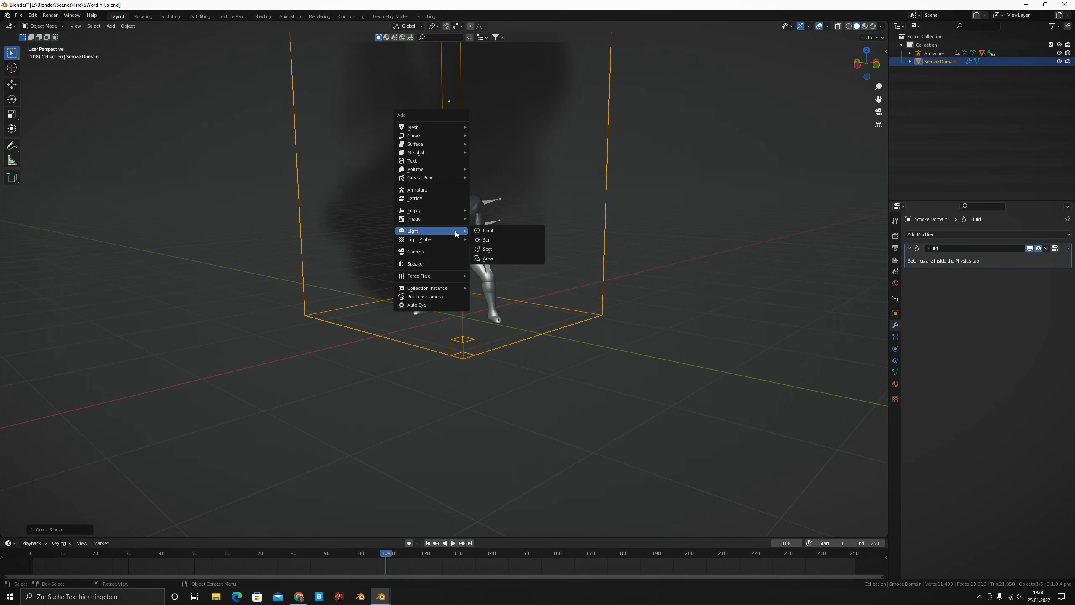
{"action": "left_click", "coordinate": [468, 242]}
{"action": "key", "text": "ctrl+alt+KP_0"}
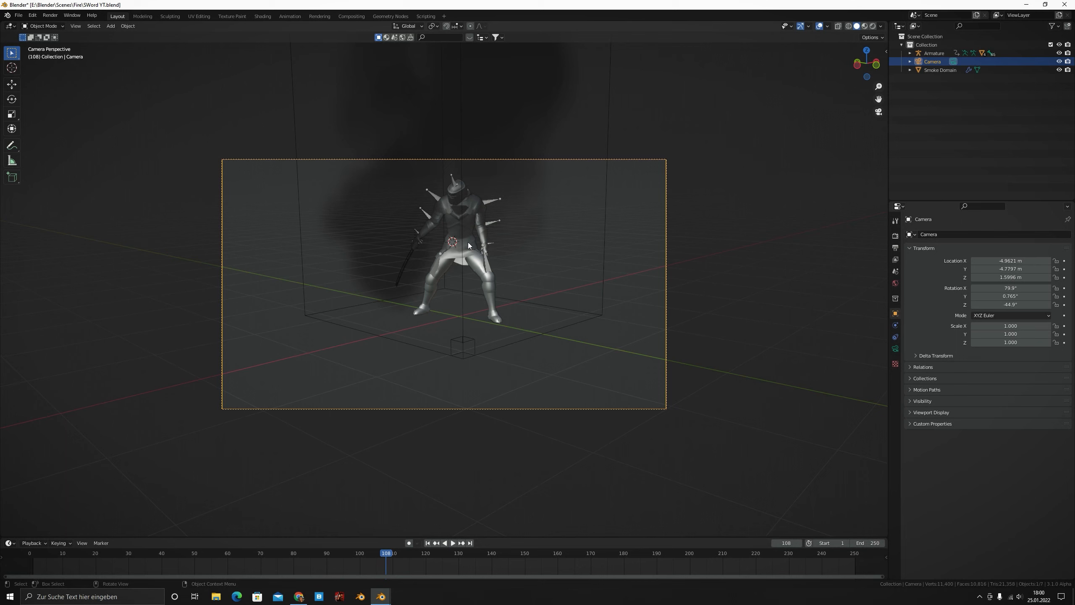
Move the camera to frame the knight more closely, adjust it with Camera to View locked, and release the lock
{"action": "key", "text": "g"}
{"action": "left_click", "coordinate": [479, 215]}
{"action": "key", "text": "n"}
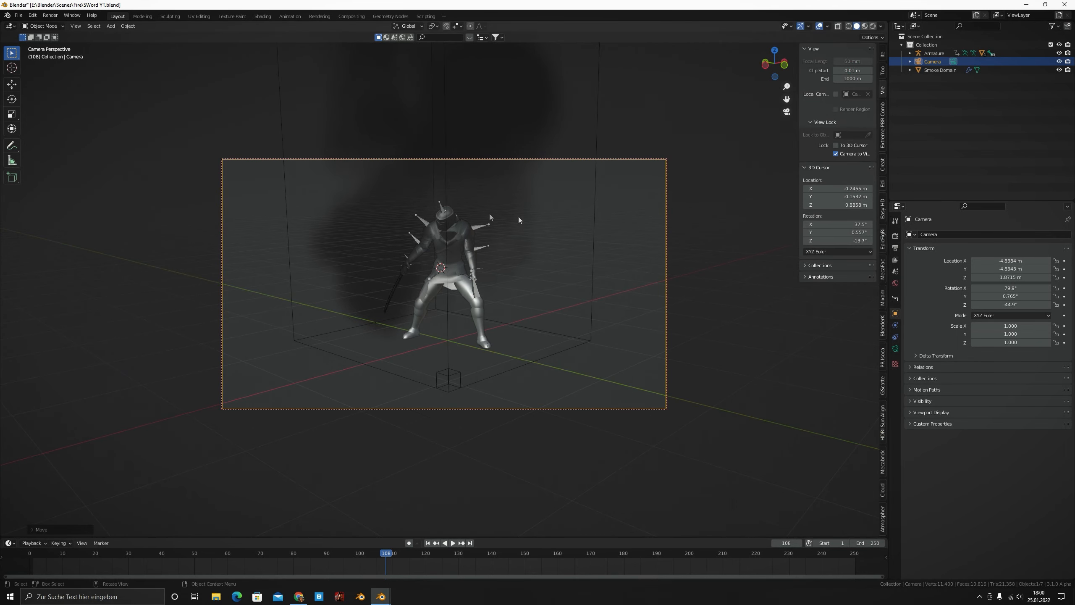
{"action": "scroll", "coordinate": [456, 207], "scroll_direction": "up", "scroll_amount": 2}
{"action": "scroll", "coordinate": [454, 207], "scroll_direction": "down", "scroll_amount": 1}
{"action": "left_click", "coordinate": [836, 153]}
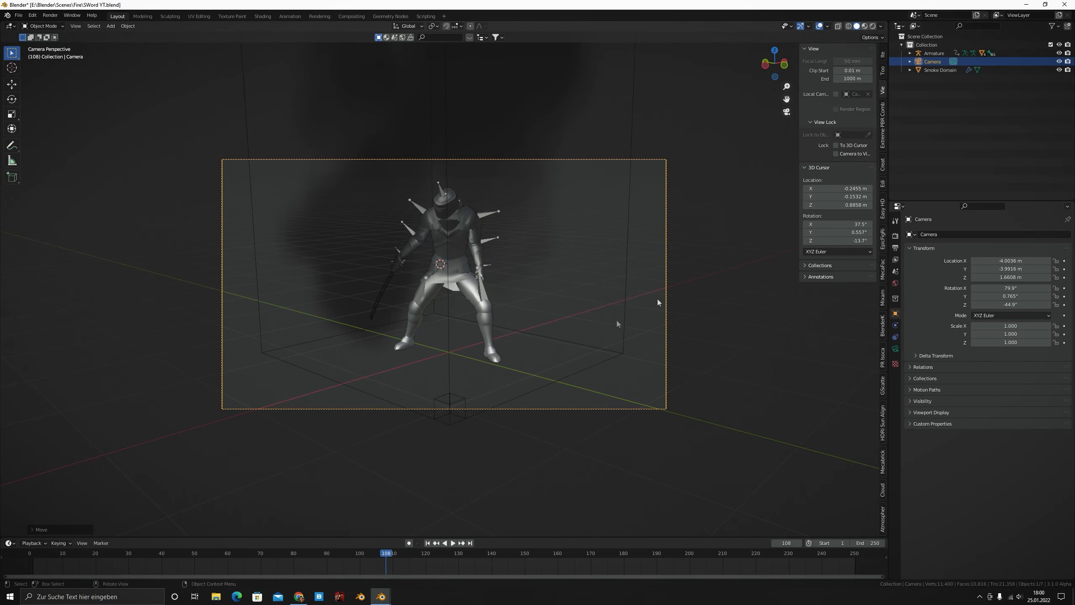
Play the animation from the first frame through the camera to check the framing of the sword swing
{"action": "left_click", "coordinate": [427, 543]}
{"action": "key", "text": "space"}
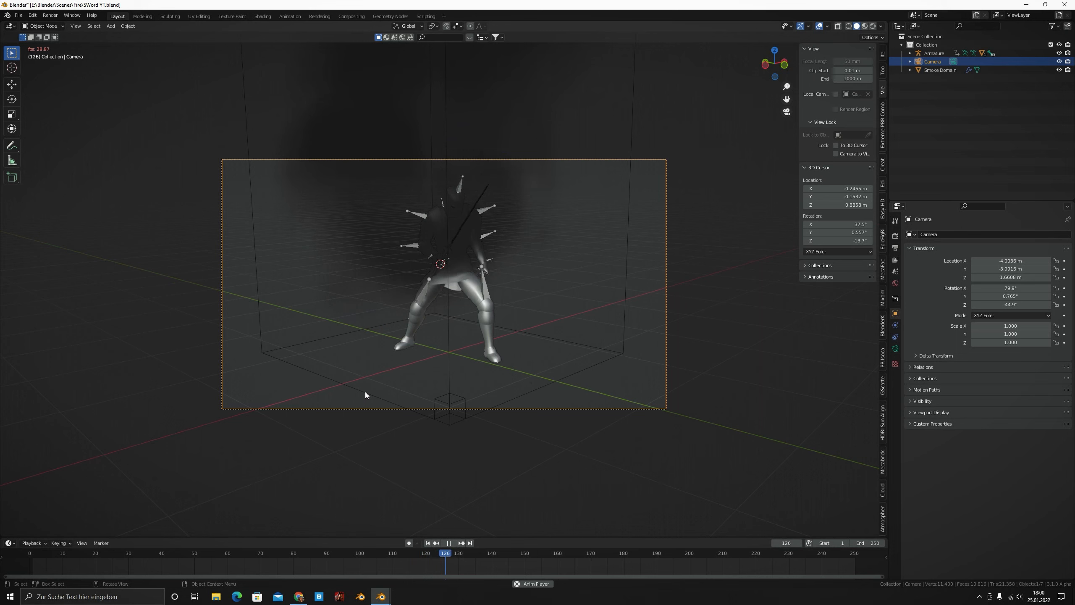
{"action": "key", "text": "space"}
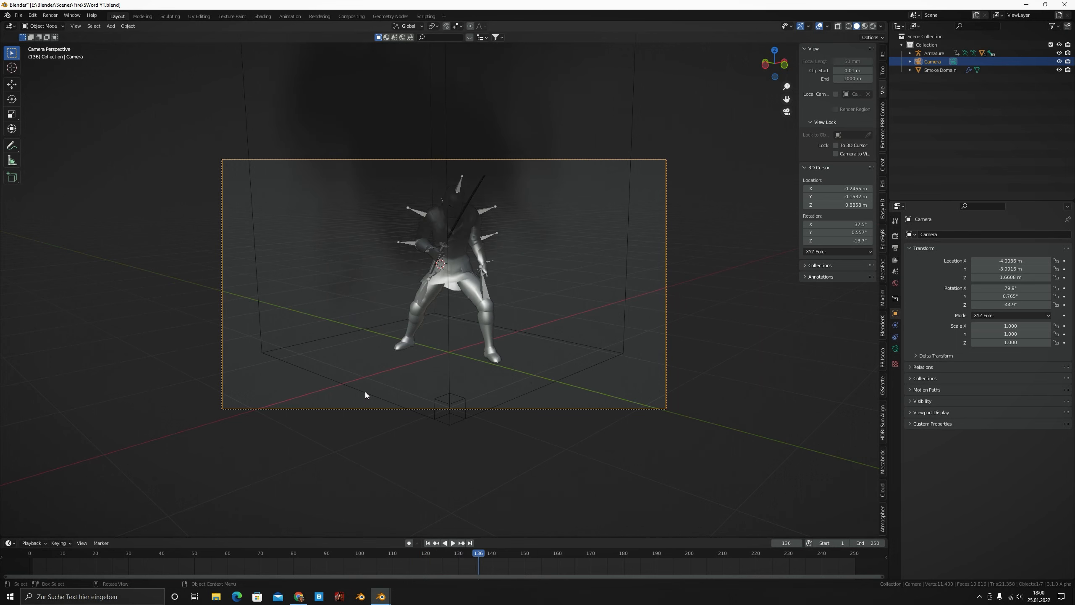
Select the smoke domain, display its physics settings and examine the domain's size against the camera frame
{"action": "left_click", "coordinate": [895, 324]}
{"action": "left_click", "coordinate": [475, 188]}
{"action": "left_click", "coordinate": [628, 105]}
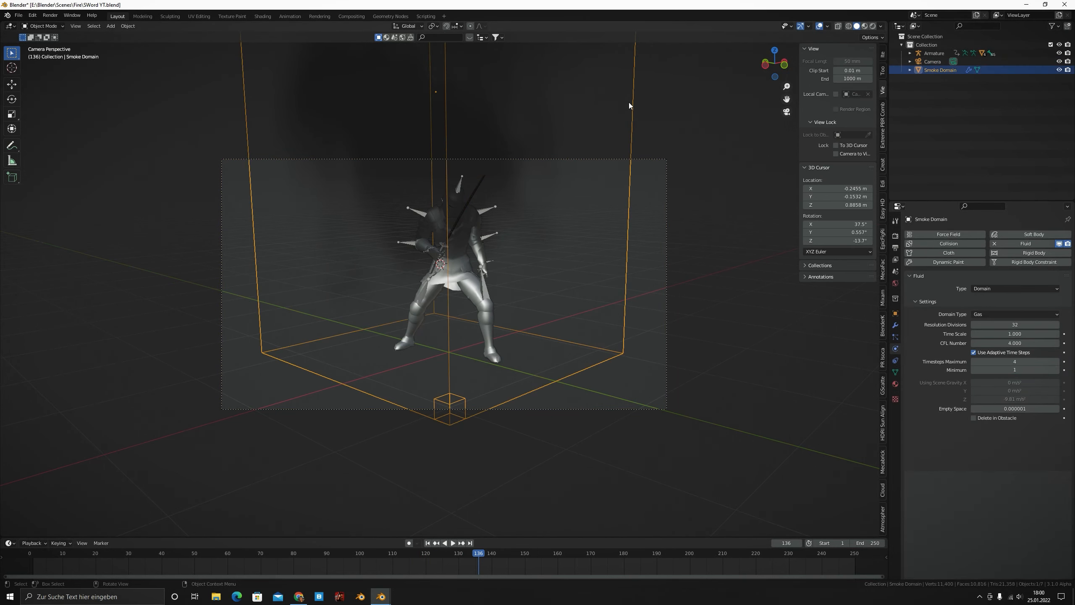
{"action": "scroll", "coordinate": [637, 110], "scroll_direction": "down", "scroll_amount": 4}
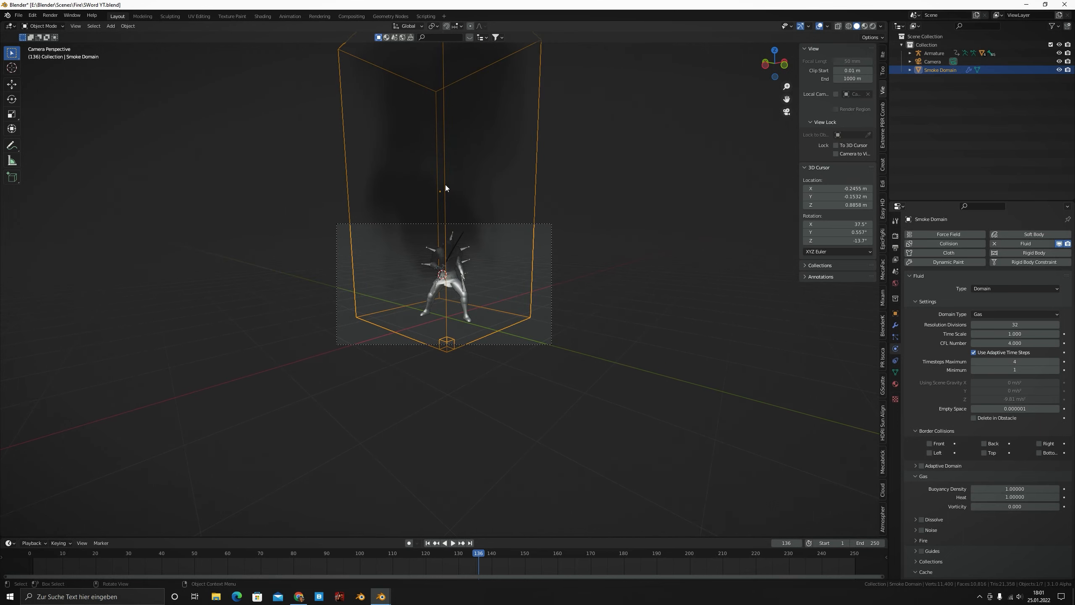
{"action": "scroll", "coordinate": [387, 132], "scroll_direction": "up", "scroll_amount": 3}
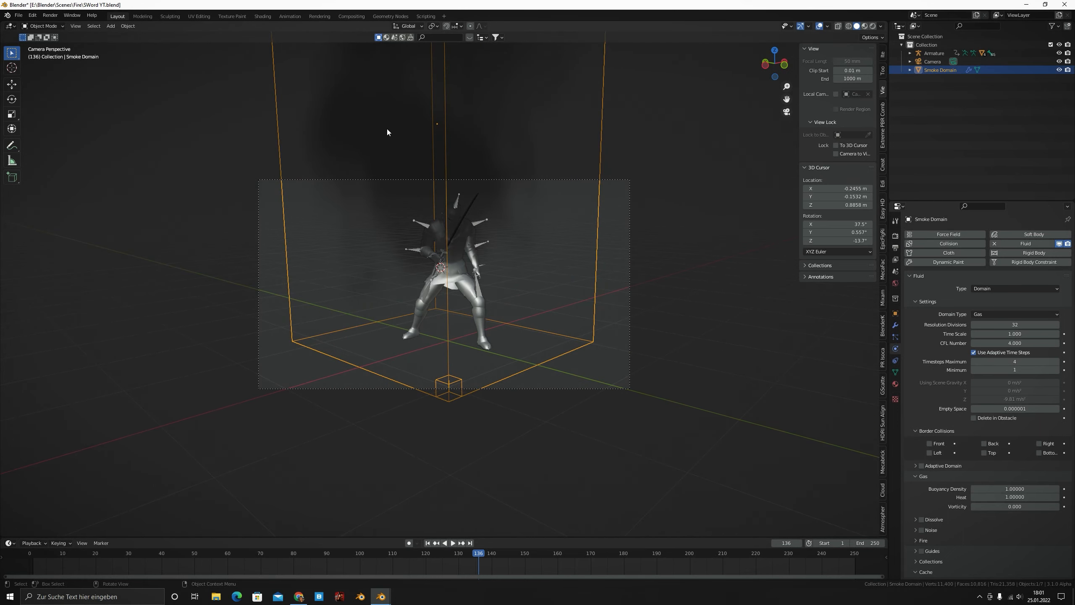
{"action": "scroll", "coordinate": [387, 129], "scroll_direction": "down", "scroll_amount": 3}
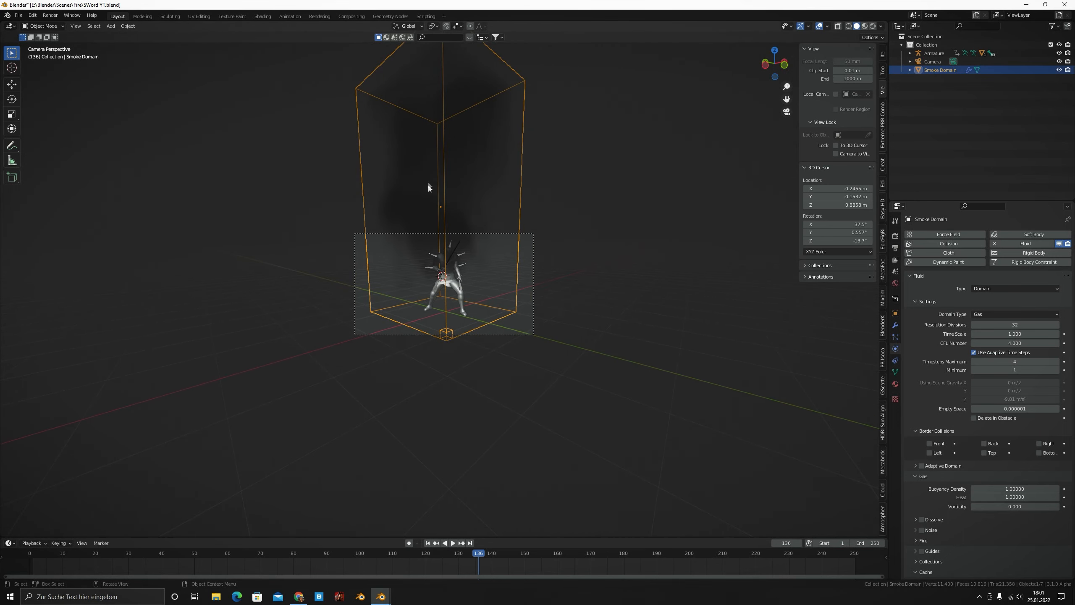
{"action": "scroll", "coordinate": [430, 187], "scroll_direction": "up", "scroll_amount": 3}
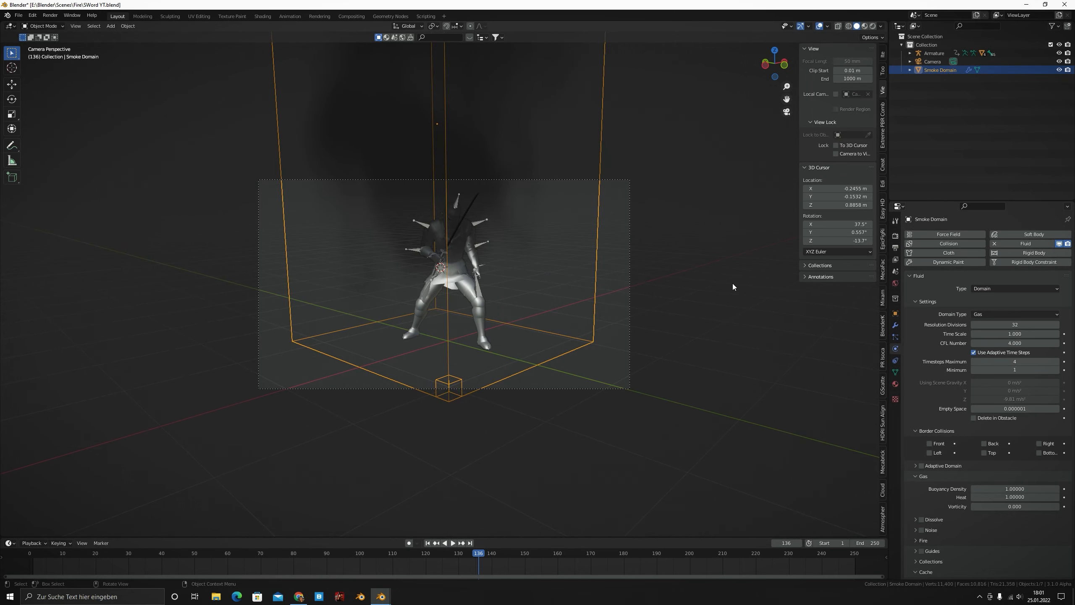
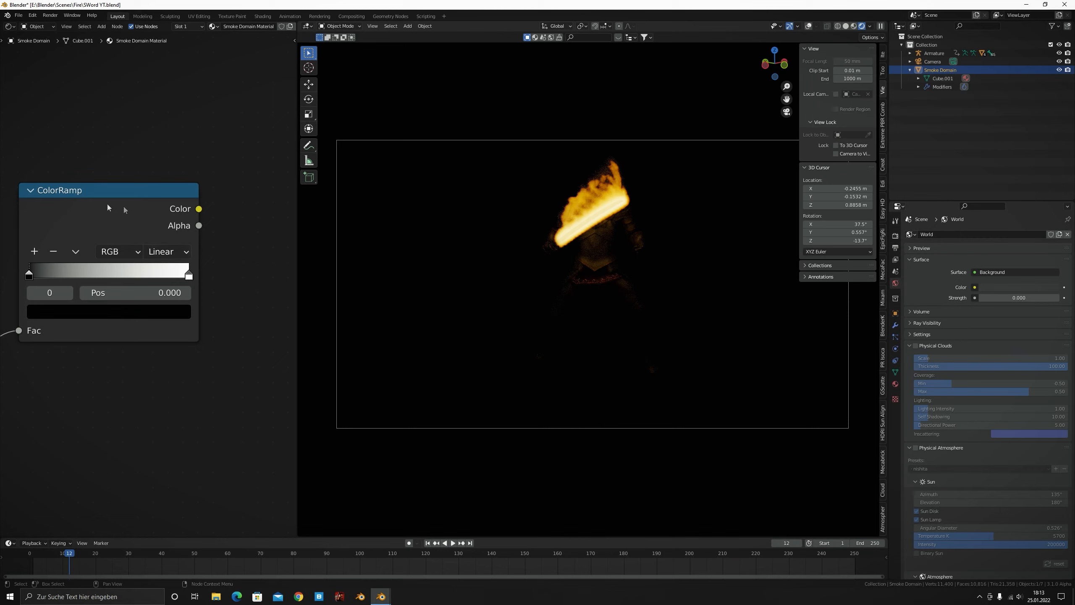
Add a Math node below the ColorRamp and connect the Volume Info node's Density output to its first value
{"action": "scroll", "coordinate": [186, 258], "scroll_direction": "down", "scroll_amount": 4}
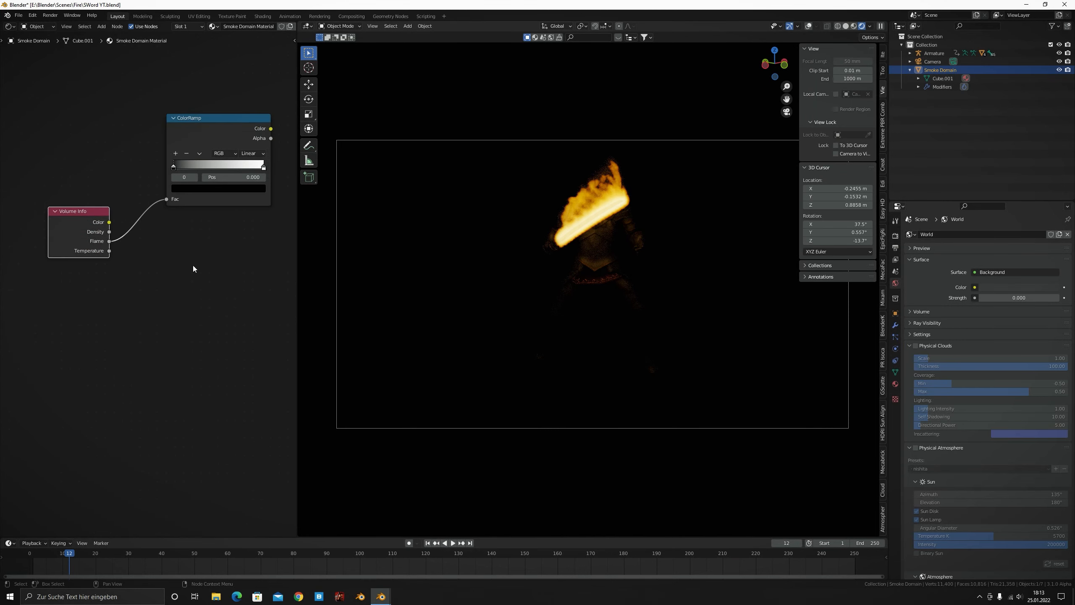
{"action": "key", "text": "shift+a"}
{"action": "type", "text": "smath"}
{"action": "key", "text": "Return"}
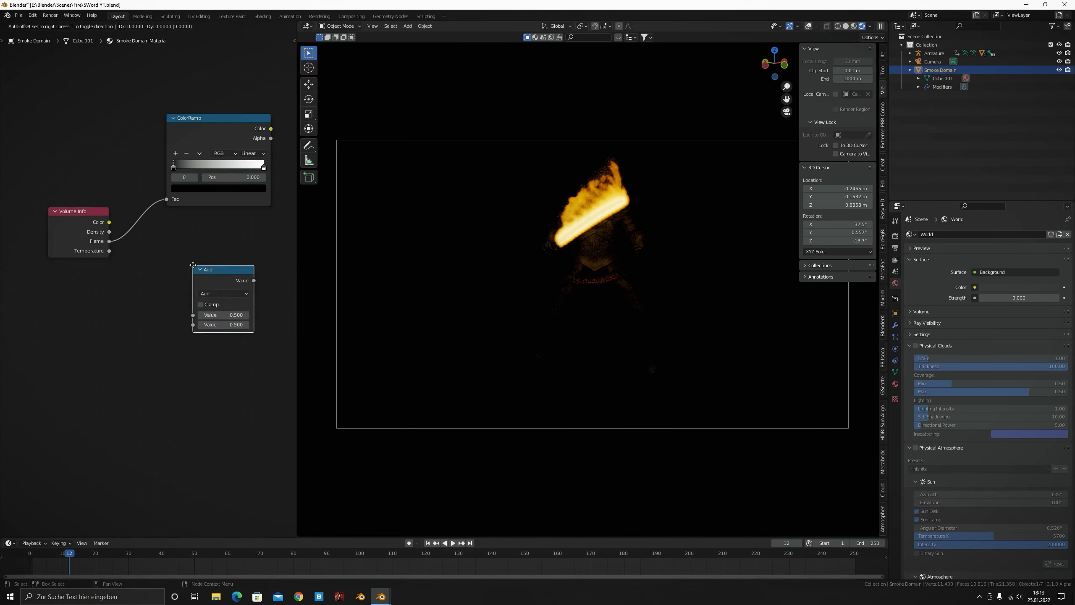
{"action": "left_click", "coordinate": [174, 291]}
{"action": "left_click_drag", "start_coordinate": [109, 232], "coordinate": [176, 339]}
Set the ColorRamp's interpolation to B-Spline and select its white stop
{"action": "middle_click_drag", "start_coordinate": [242, 268], "coordinate": [188, 369]}
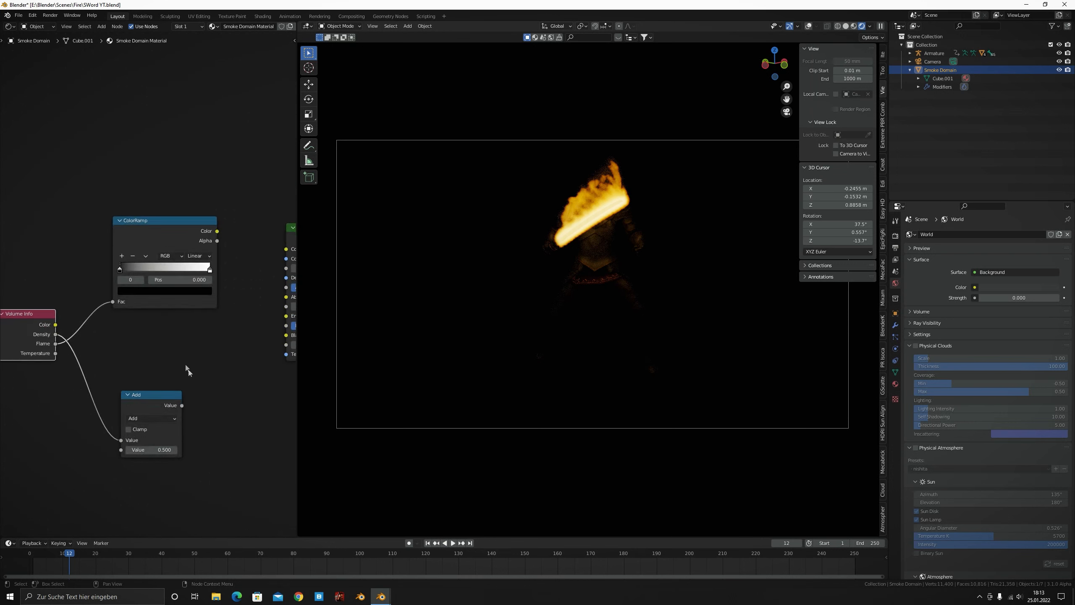
{"action": "scroll", "coordinate": [148, 284], "scroll_direction": "up", "scroll_amount": 3}
{"action": "left_click", "coordinate": [234, 236]}
{"action": "left_click", "coordinate": [233, 303]}
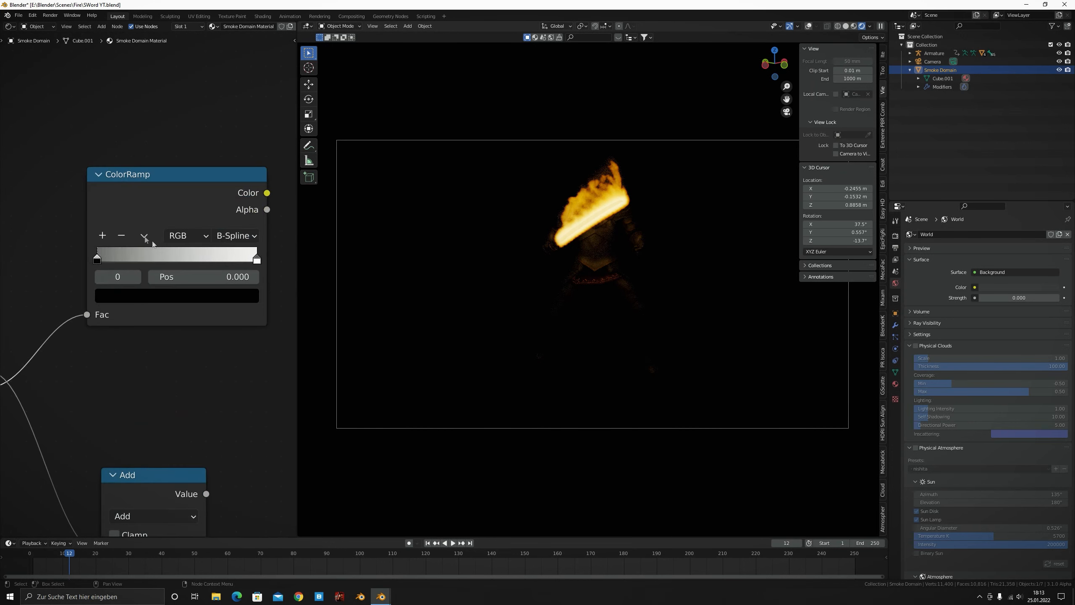
{"action": "mouse_move", "coordinate": [98, 258]}
{"action": "left_mouse_down"}
{"action": "mouse_move", "coordinate": [151, 258]}
{"action": "mouse_move", "coordinate": [95, 262]}
{"action": "left_mouse_up"}
{"action": "left_click", "coordinate": [255, 260]}
Place two more Add math nodes before the Principled Volume and move the ColorRamp group back to make room
{"action": "scroll", "coordinate": [181, 321], "scroll_direction": "down", "scroll_amount": 7}
{"action": "middle_click_drag", "start_coordinate": [226, 335], "coordinate": [135, 350]}
{"action": "scroll", "coordinate": [126, 355], "scroll_direction": "down", "scroll_amount": 3}
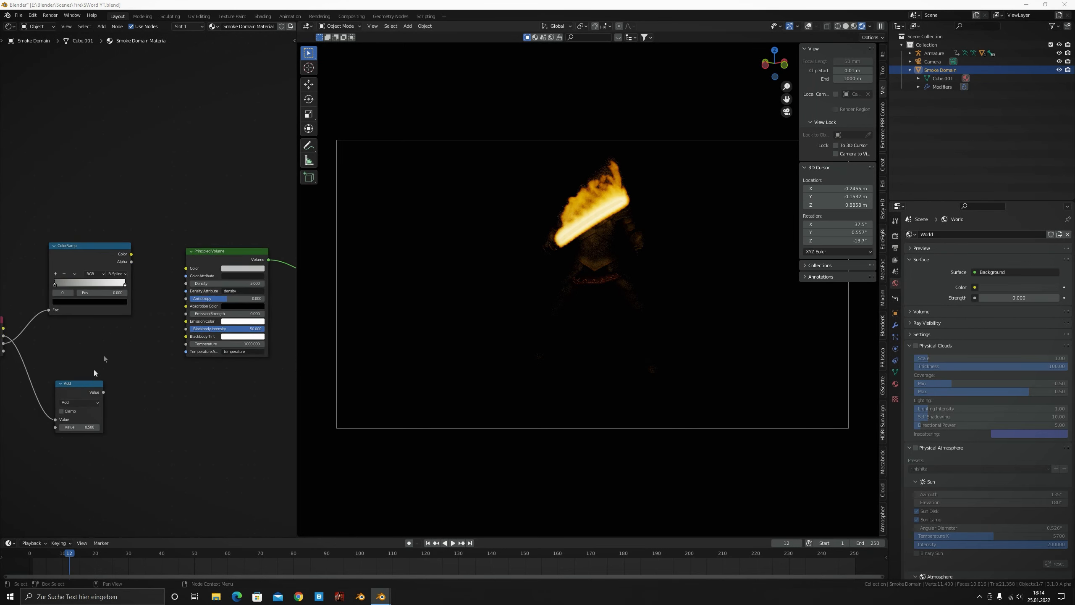
{"action": "left_click_drag", "start_coordinate": [159, 221], "coordinate": [26, 324]}
{"action": "scroll", "coordinate": [100, 322], "scroll_direction": "down", "scroll_amount": 5}
{"action": "middle_click_drag", "start_coordinate": [101, 322], "coordinate": [160, 323]}
{"action": "left_click_drag", "start_coordinate": [202, 243], "coordinate": [7, 428]}
{"action": "left_click_drag", "start_coordinate": [163, 261], "coordinate": [73, 275]}
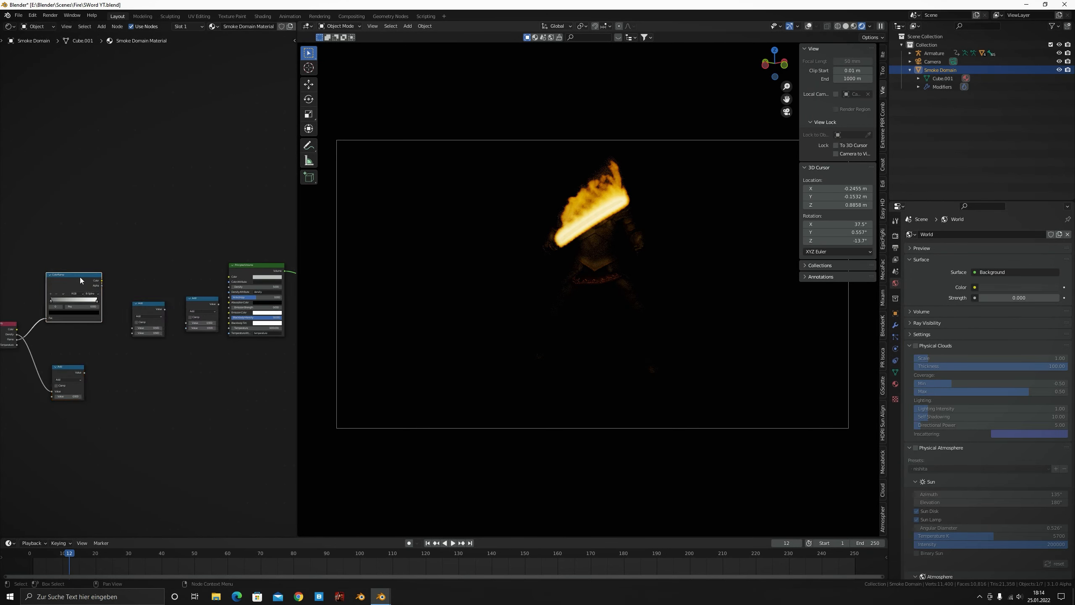
Duplicate the ColorRamp beside the lower Add node and connect that node's Value output to the duplicate's Fac
{"action": "key", "text": "shift+d"}
{"action": "left_click", "coordinate": [131, 370]}
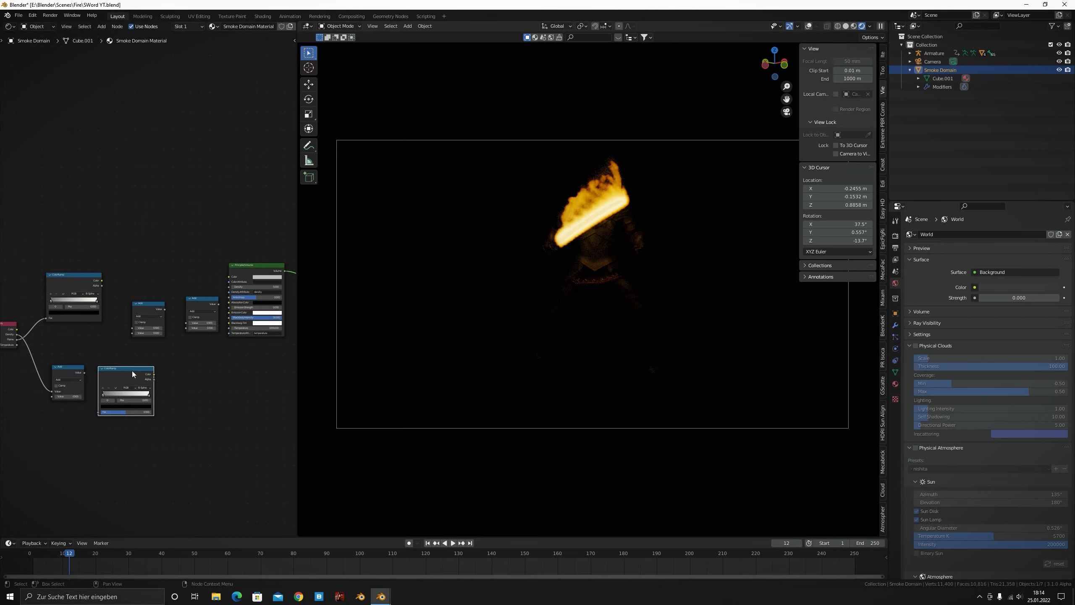
{"action": "scroll", "coordinate": [99, 311], "scroll_direction": "up", "scroll_amount": 3}
{"action": "left_click_drag", "start_coordinate": [148, 347], "coordinate": [171, 416]}
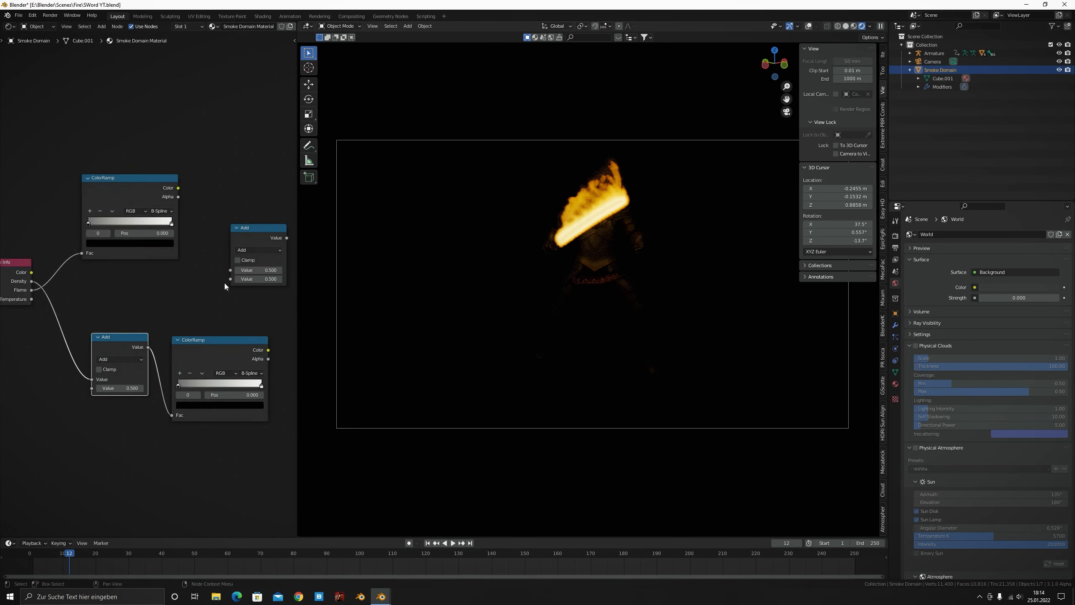
Connect both ColorRamps' Color outputs to the middle Add node and link its Value output to the last Add node
{"action": "middle_click_drag", "start_coordinate": [196, 297], "coordinate": [168, 391]}
{"action": "left_click_drag", "start_coordinate": [165, 390], "coordinate": [127, 319]}
{"action": "left_click_drag", "start_coordinate": [75, 229], "coordinate": [127, 310]}
{"action": "middle_click_drag", "start_coordinate": [157, 302], "coordinate": [105, 313]}
{"action": "left_click_drag", "start_coordinate": [110, 297], "coordinate": [152, 323]}
{"action": "middle_click_drag", "start_coordinate": [190, 279], "coordinate": [129, 299]}
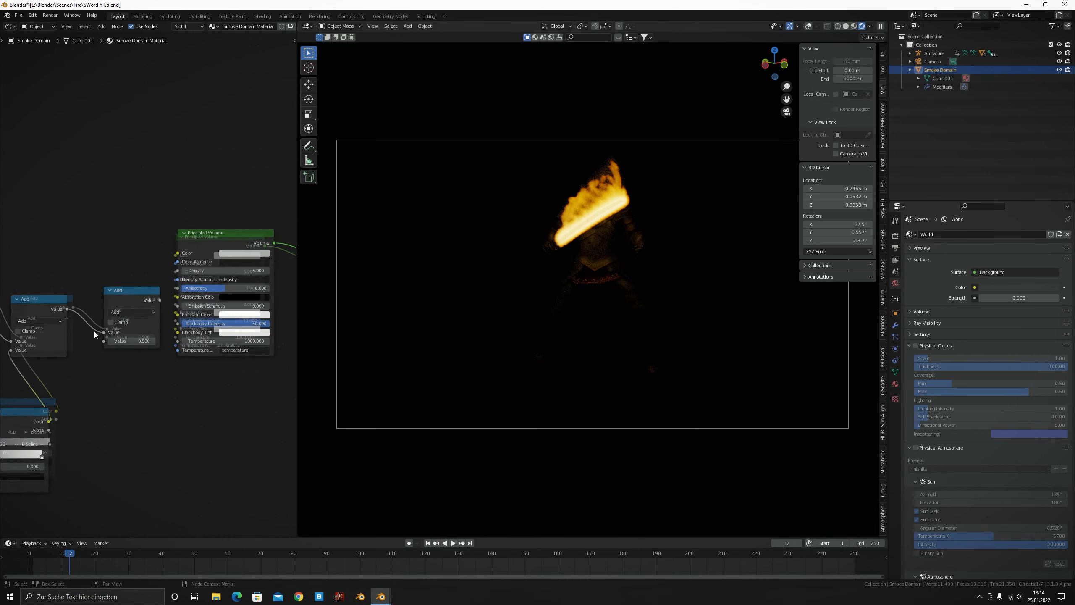
Change the last two Add math nodes before the Principled Volume to Multiply
{"action": "scroll", "coordinate": [94, 331], "scroll_direction": "up", "scroll_amount": 1}
{"action": "left_click", "coordinate": [121, 320]}
{"action": "left_click", "coordinate": [113, 370]}
{"action": "middle_click_drag", "start_coordinate": [13, 344], "coordinate": [93, 345]}
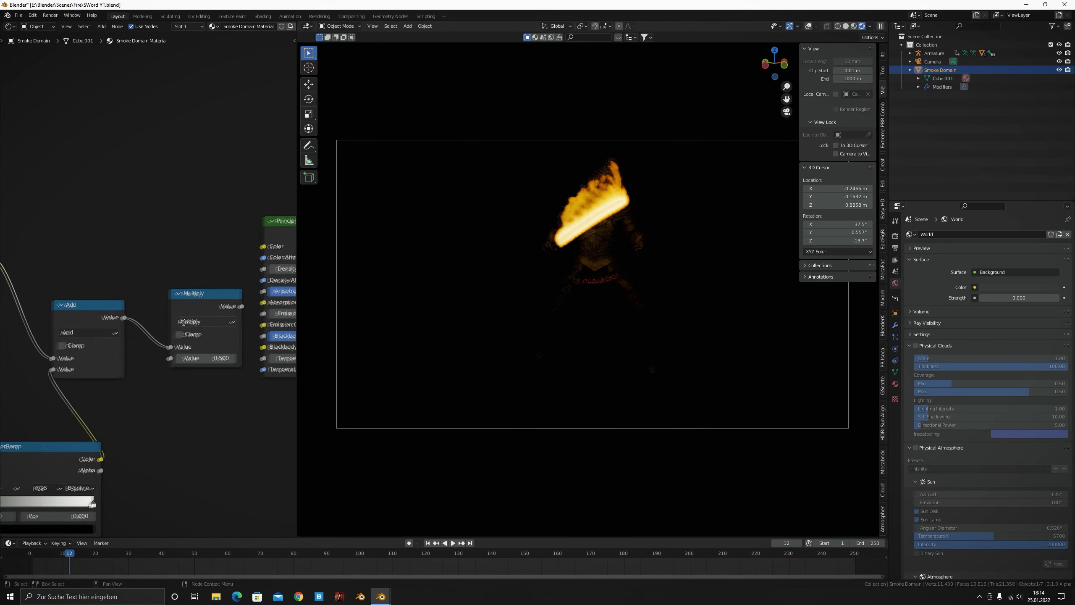
{"action": "left_click", "coordinate": [91, 333]}
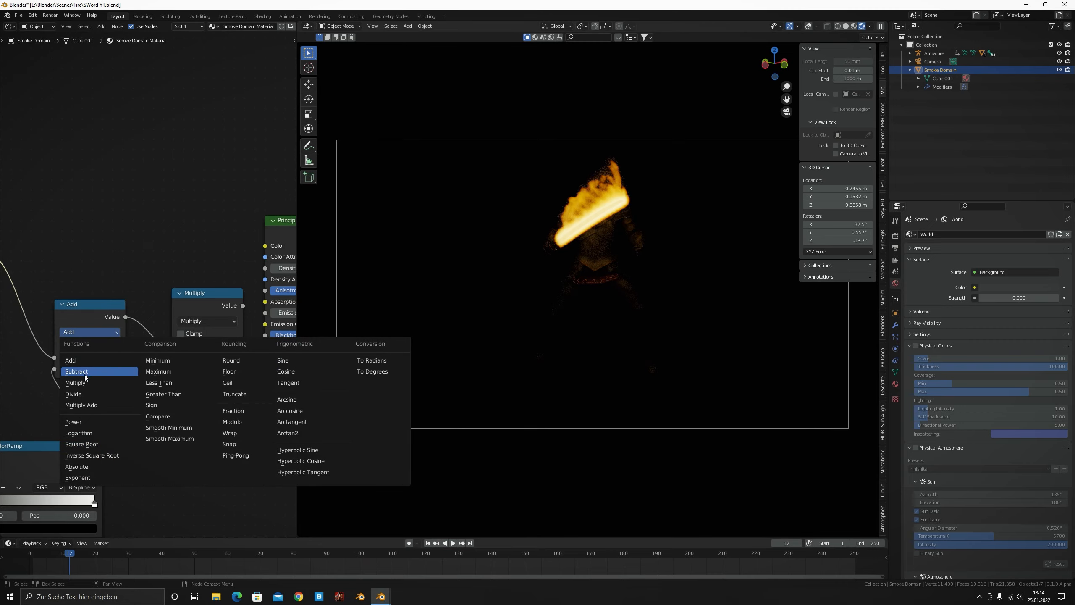
{"action": "left_click", "coordinate": [84, 375]}
Connect the last Multiply node's Value output to the Principled Volume's Blackbody Intensity and set its multiplier to 5000
{"action": "scroll", "coordinate": [173, 376], "scroll_direction": "down", "scroll_amount": 1}
{"action": "scroll", "coordinate": [173, 376], "scroll_direction": "up", "scroll_amount": 2}
{"action": "left_click_drag", "start_coordinate": [165, 311], "coordinate": [192, 350]}
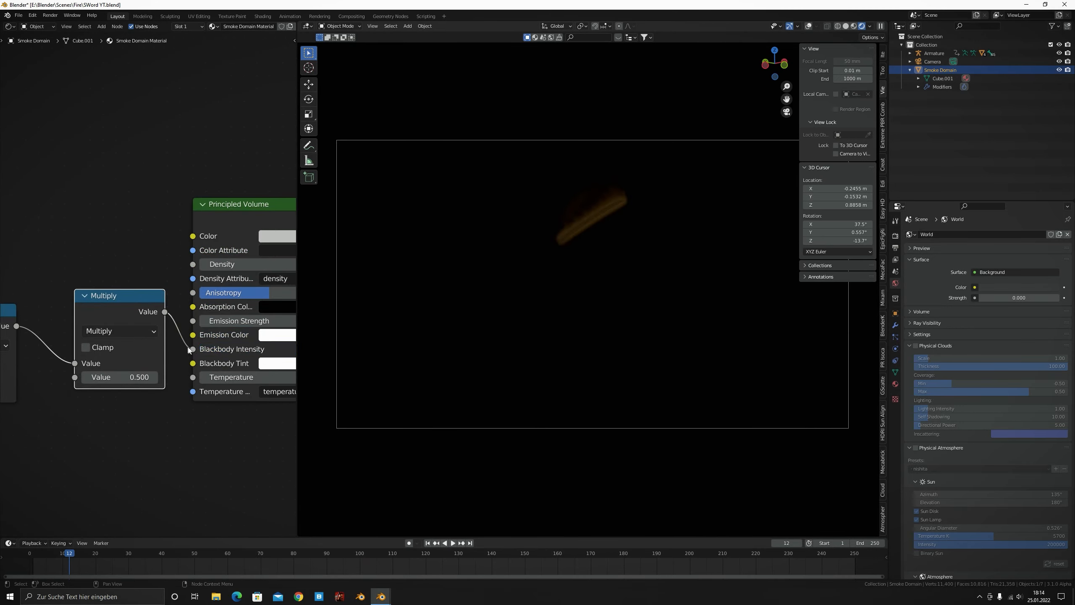
{"action": "scroll", "coordinate": [126, 356], "scroll_direction": "down", "scroll_amount": 2}
{"action": "scroll", "coordinate": [170, 356], "scroll_direction": "up", "scroll_amount": 2}
{"action": "middle_click_drag", "start_coordinate": [74, 347], "coordinate": [205, 355]}
{"action": "middle_click_drag", "start_coordinate": [228, 403], "coordinate": [114, 387]}
{"action": "scroll", "coordinate": [212, 396], "scroll_direction": "down", "scroll_amount": 1}
{"action": "scroll", "coordinate": [588, 218], "scroll_direction": "up", "scroll_amount": 1}
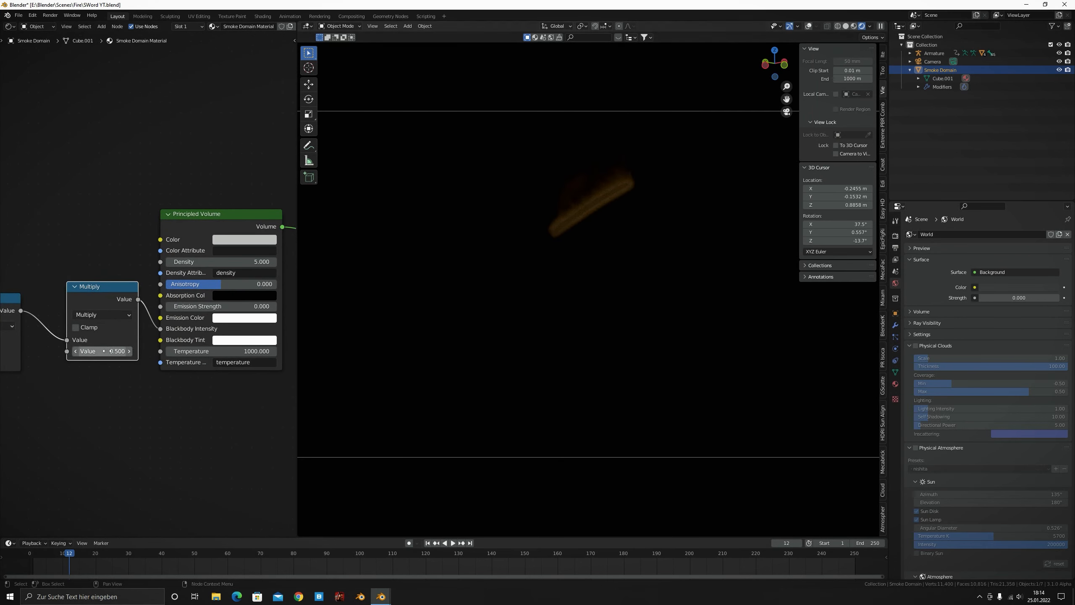
{"action": "left_click", "coordinate": [106, 351]}
{"action": "key", "text": "Return"}
{"action": "scroll", "coordinate": [145, 340], "scroll_direction": "down", "scroll_amount": 1}
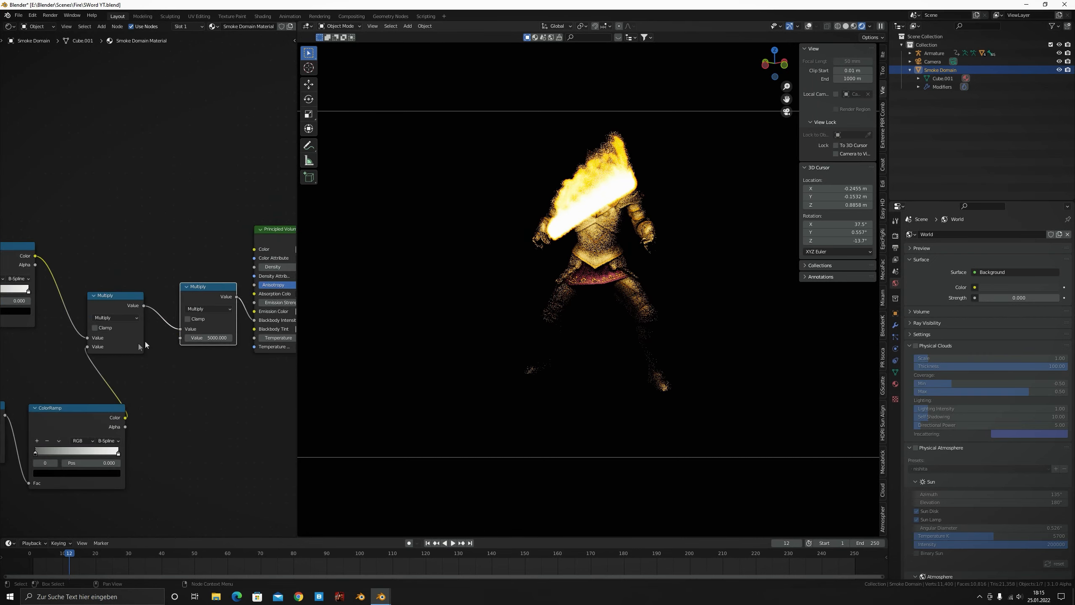
Shape the upper ColorRamp into a narrow band: first black stop moved inward, white stop at 0.373, black stop at 0.468
{"action": "middle_click_drag", "start_coordinate": [107, 413], "coordinate": [143, 283]}
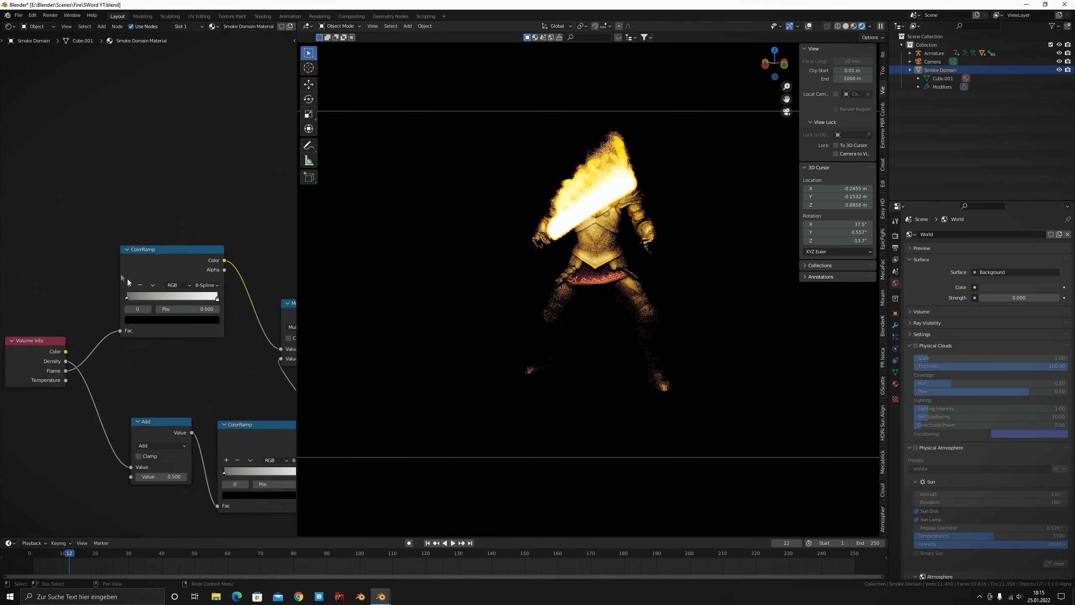
{"action": "scroll", "coordinate": [143, 283], "scroll_direction": "up", "scroll_amount": 2}
{"action": "left_click_drag", "start_coordinate": [114, 305], "coordinate": [164, 316]}
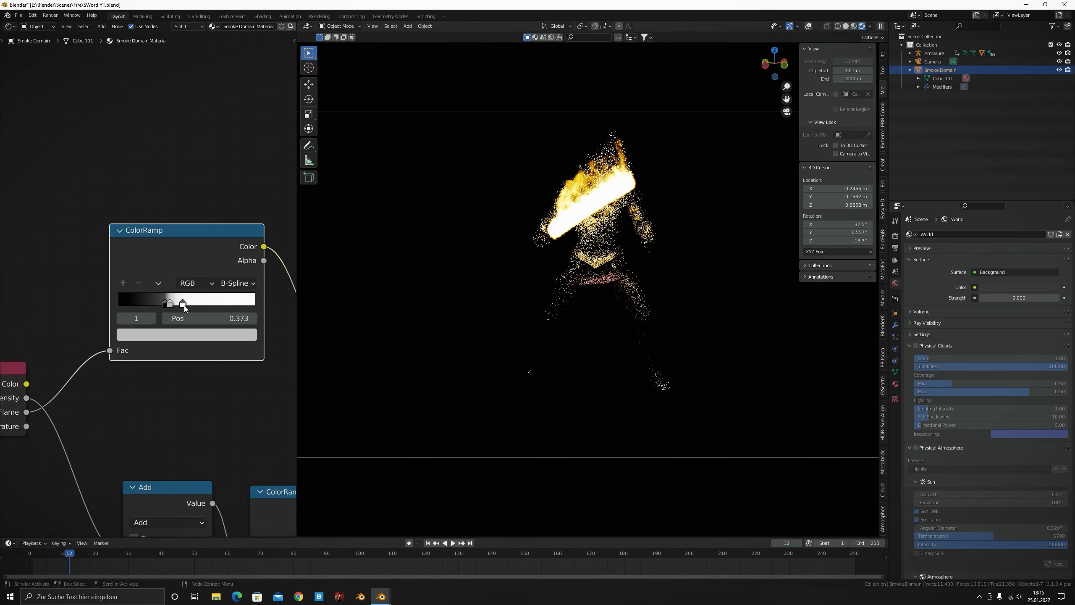
{"action": "left_click", "coordinate": [184, 306]}
{"action": "left_click", "coordinate": [182, 338]}
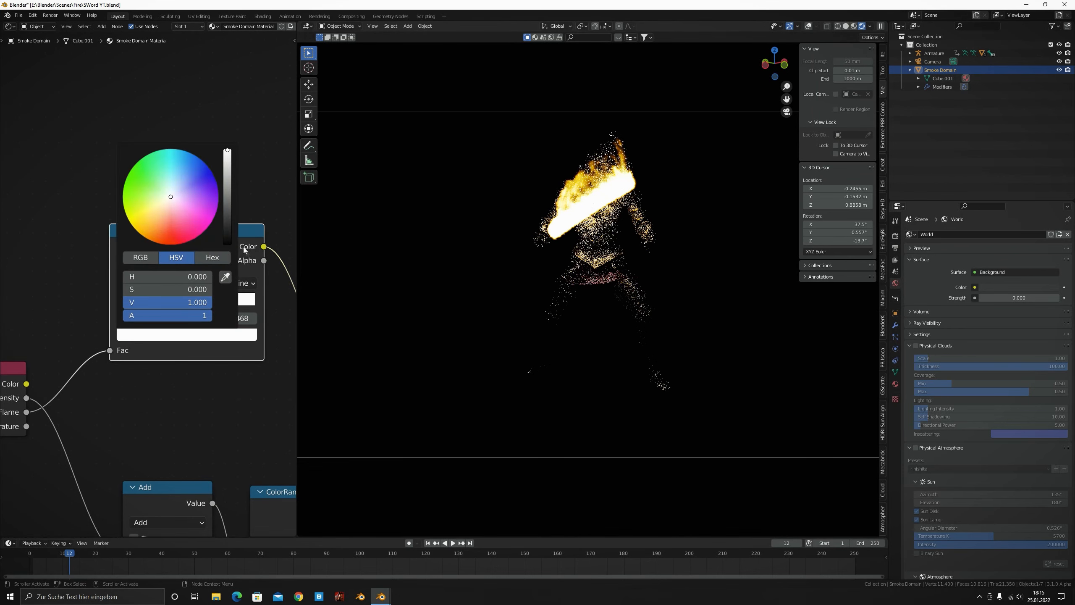
{"action": "left_click_drag", "start_coordinate": [225, 232], "coordinate": [227, 250]}
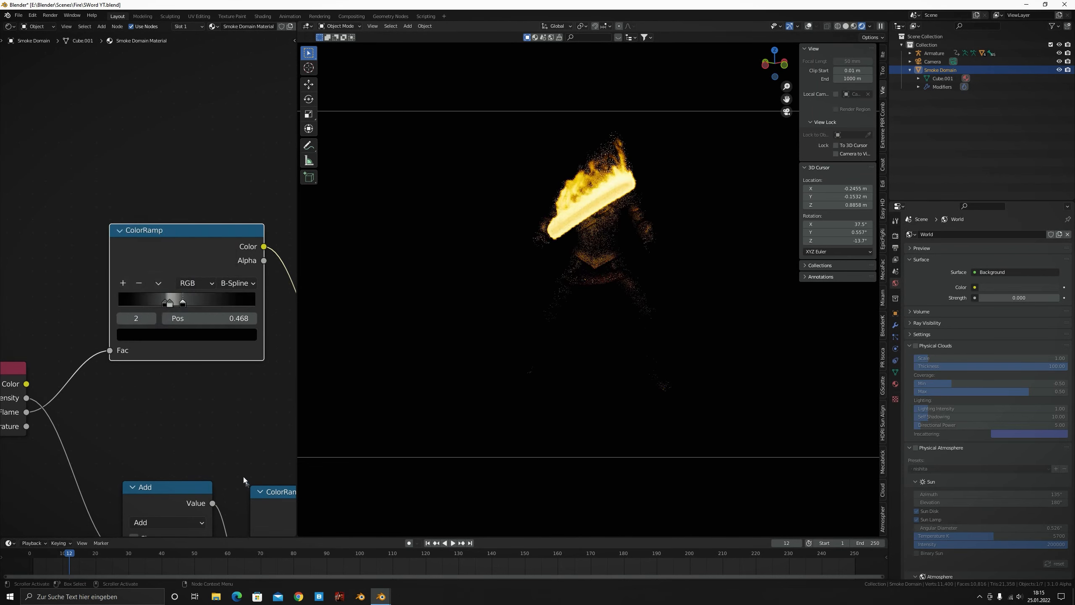
{"action": "scroll", "coordinate": [147, 286], "scroll_direction": "up", "scroll_amount": 2}
{"action": "left_click", "coordinate": [175, 356]}
{"action": "left_click_drag", "start_coordinate": [264, 165], "coordinate": [265, 86]}
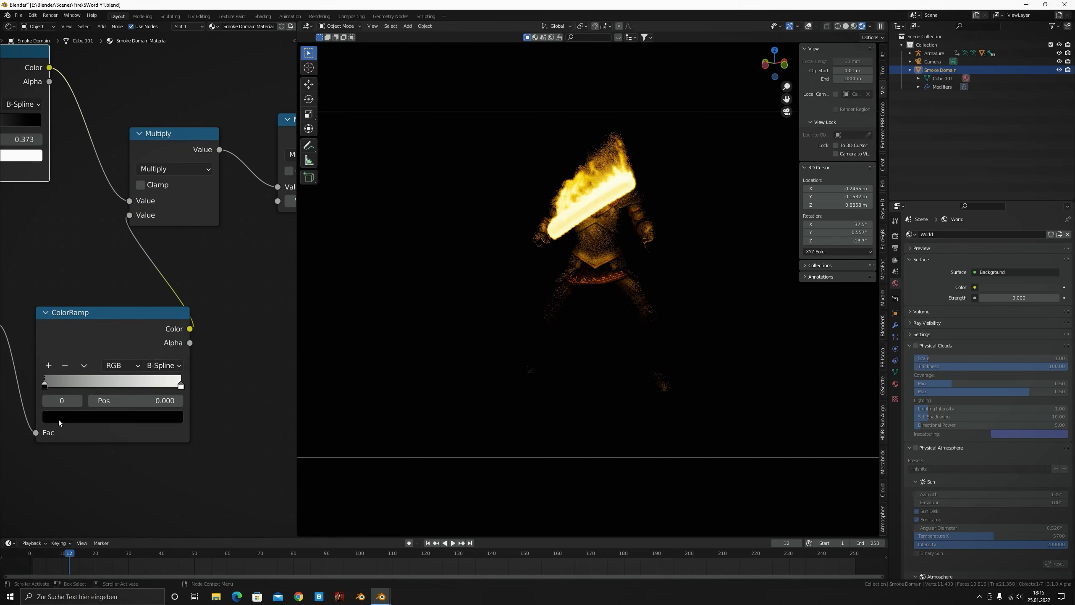
Move the lower ColorRamp's black stop past the white one to 0.745 and set the Add node feeding it to -0.1
{"action": "left_click_drag", "start_coordinate": [44, 387], "coordinate": [199, 393]}
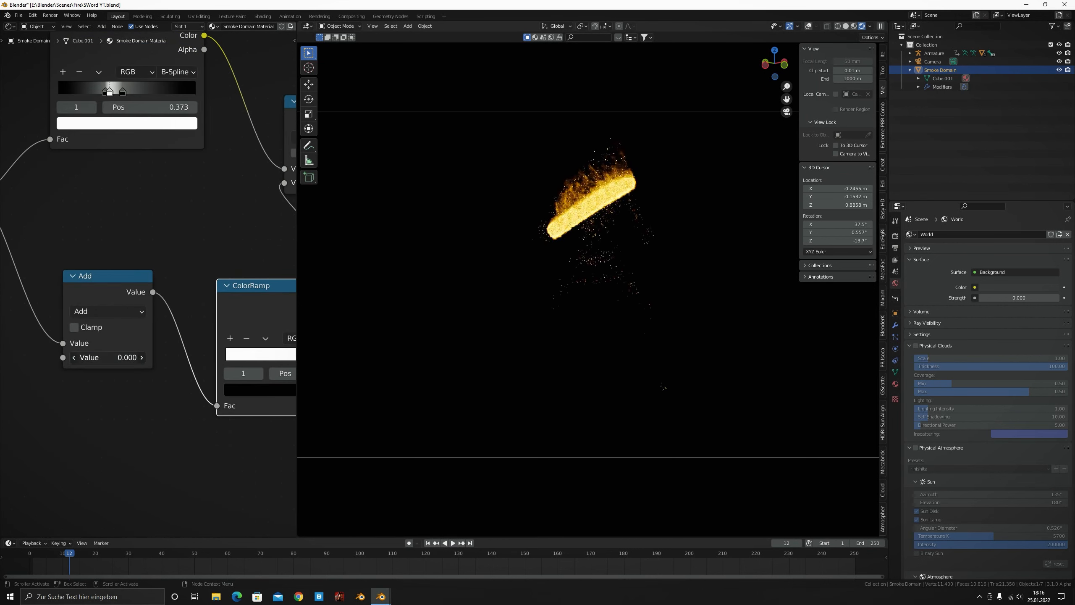
{"action": "scroll", "coordinate": [144, 381], "scroll_direction": "down", "scroll_amount": 4}
{"action": "scroll", "coordinate": [140, 372], "scroll_direction": "up", "scroll_amount": 4}
{"action": "left_click", "coordinate": [133, 364]}
{"action": "type", "text": "-0.1"}
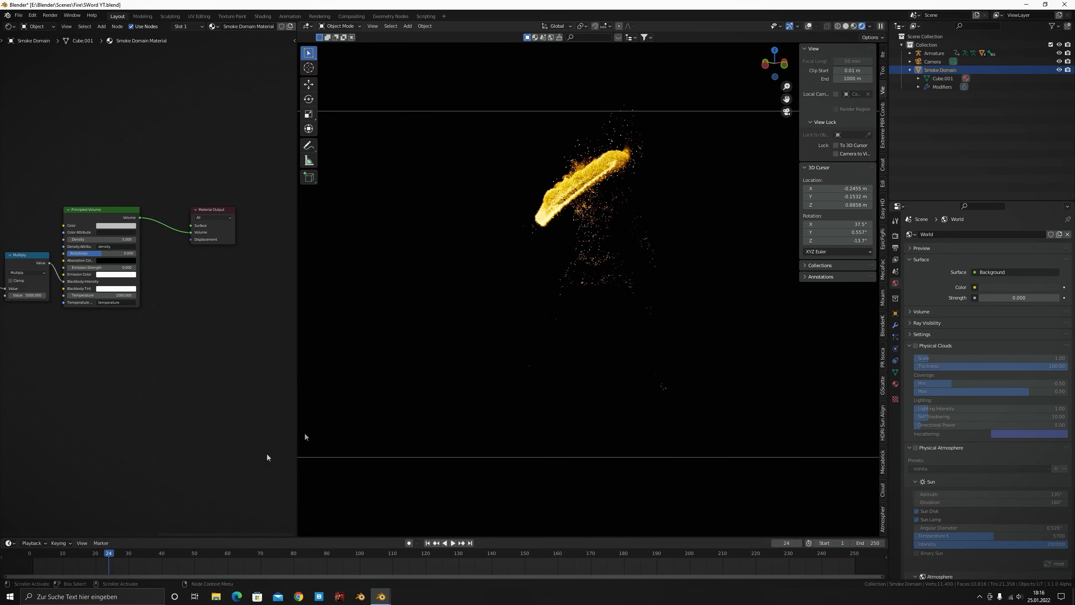
Inspect the burning blade up close, return to the camera view and enable the world's Physical Atmosphere
{"action": "middle_click_drag", "start_coordinate": [566, 201], "coordinate": [576, 238]}
{"action": "scroll", "coordinate": [564, 209], "scroll_direction": "up", "scroll_amount": 7}
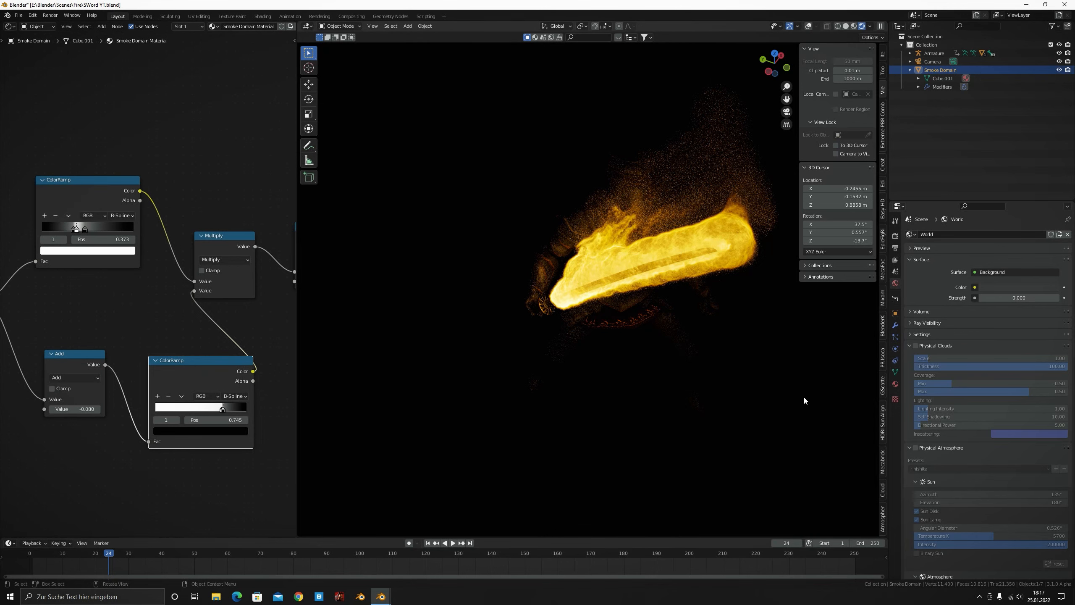
{"action": "key", "text": "KP_0"}
{"action": "scroll", "coordinate": [804, 400], "scroll_direction": "down", "scroll_amount": 3}
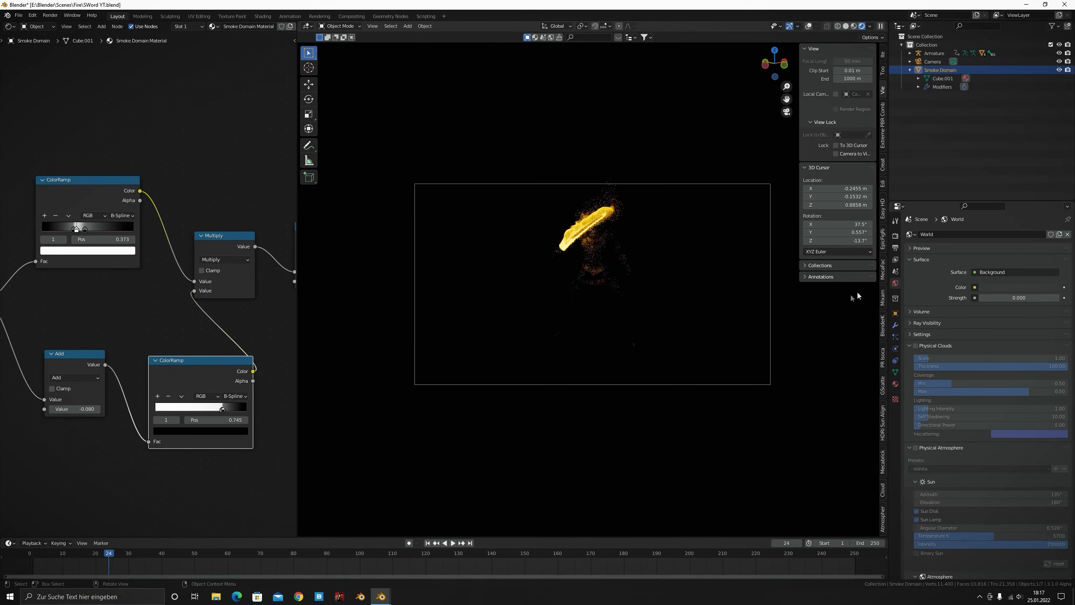
{"action": "scroll", "coordinate": [936, 358], "scroll_direction": "down", "scroll_amount": 6}
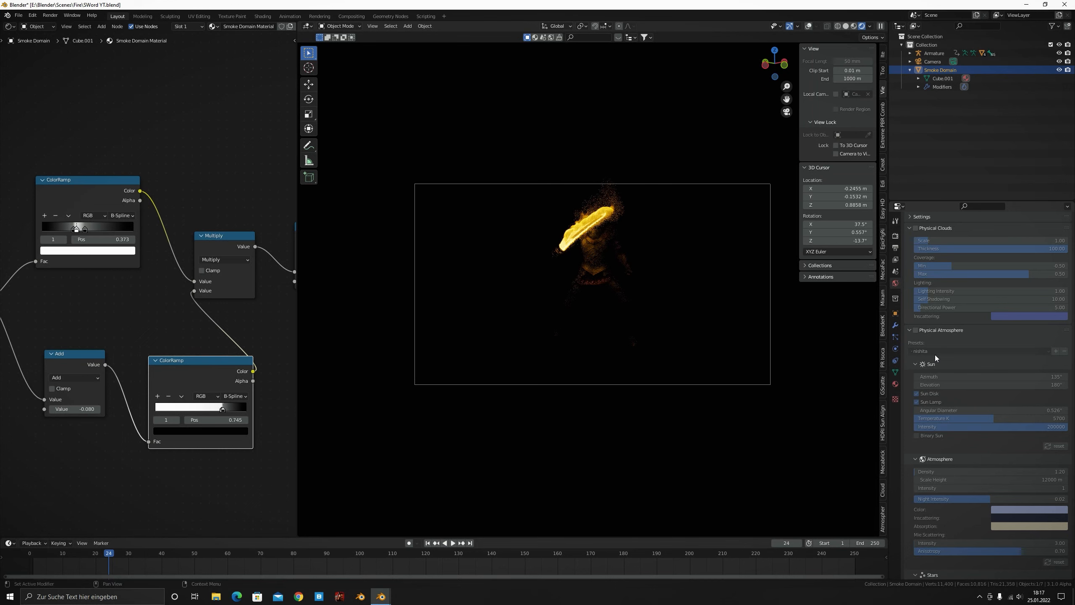
{"action": "scroll", "coordinate": [926, 344], "scroll_direction": "up", "scroll_amount": 2}
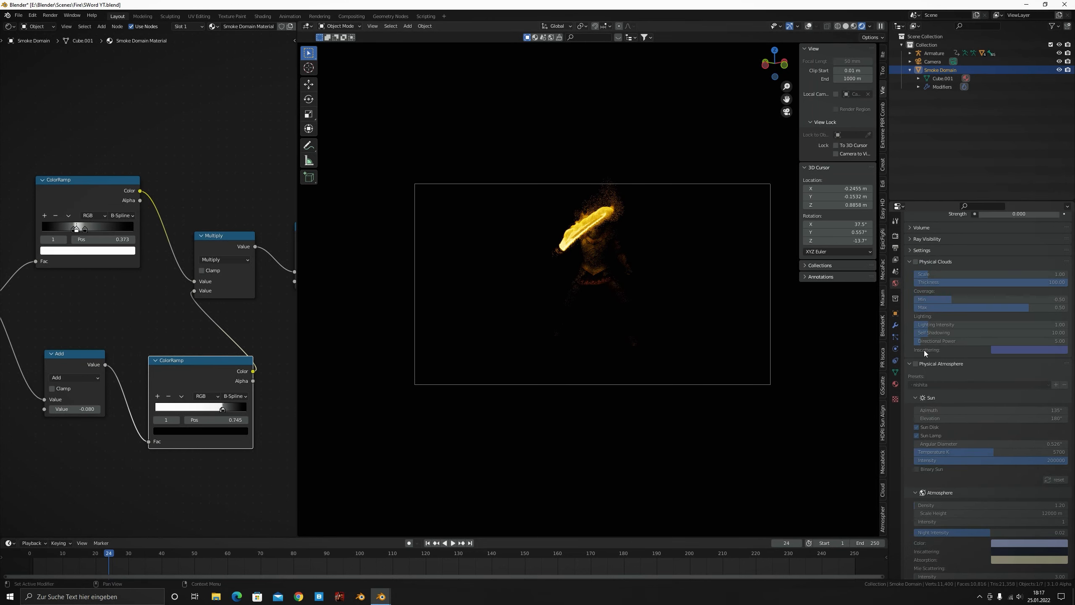
{"action": "left_click", "coordinate": [915, 363]}
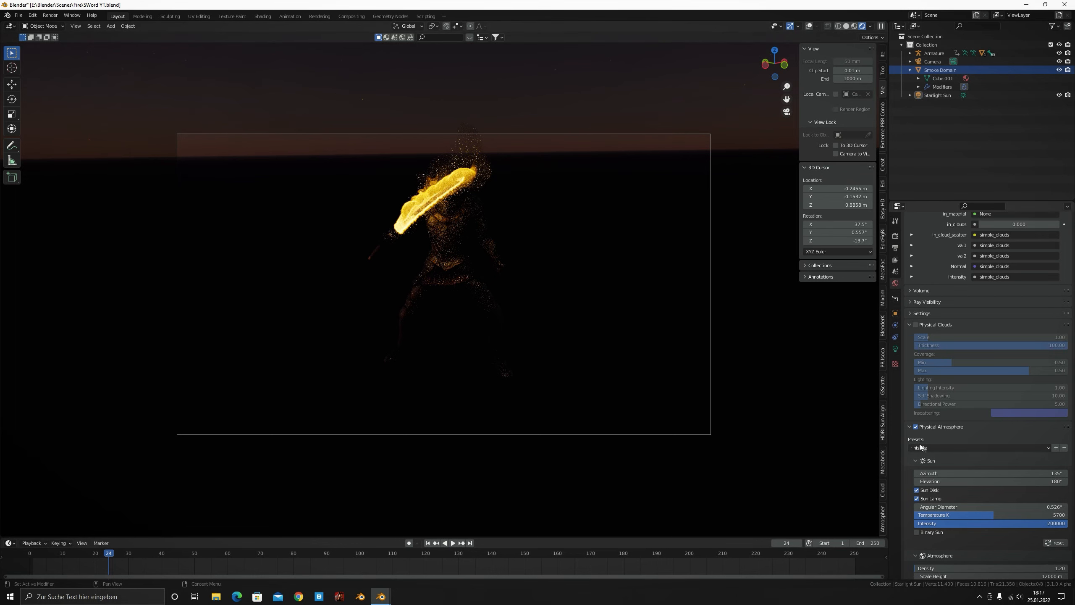
Look at the knight against the atmosphere's horizon and turn the Physical Atmosphere back off
{"action": "key", "text": "KP_0"}
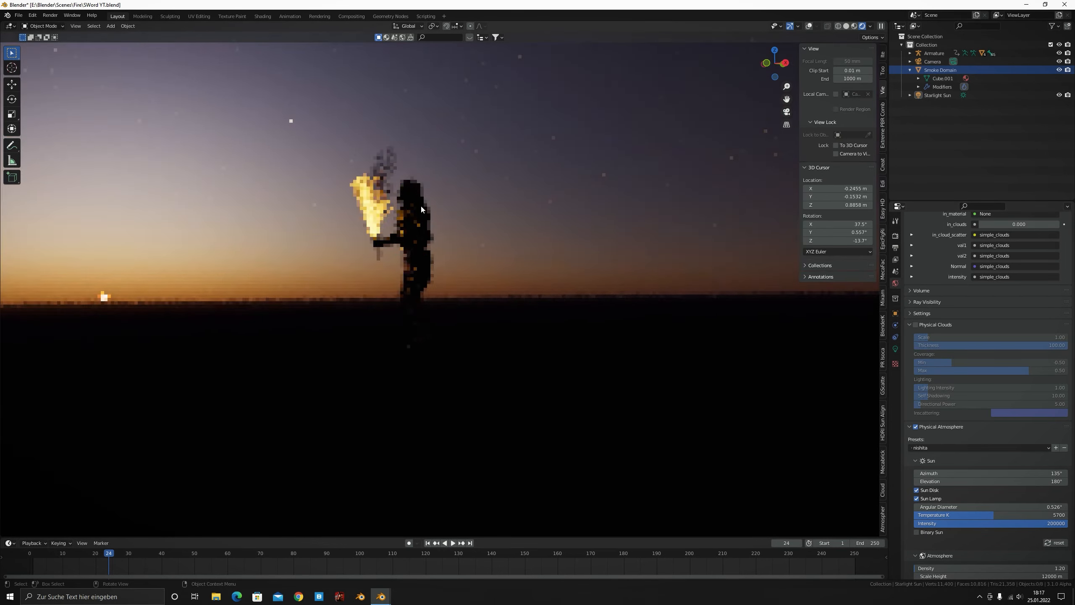
{"action": "middle_click_drag", "start_coordinate": [398, 235], "coordinate": [463, 242]}
{"action": "key", "text": "KP_0"}
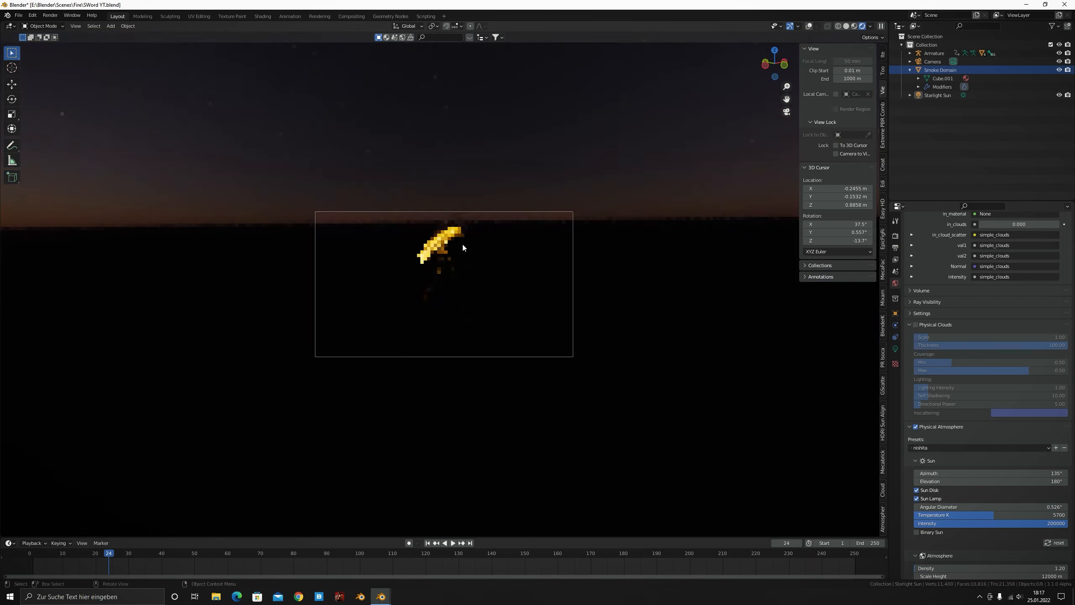
{"action": "scroll", "coordinate": [462, 242], "scroll_direction": "up", "scroll_amount": 3}
{"action": "scroll", "coordinate": [1003, 390], "scroll_direction": "up", "scroll_amount": 5}
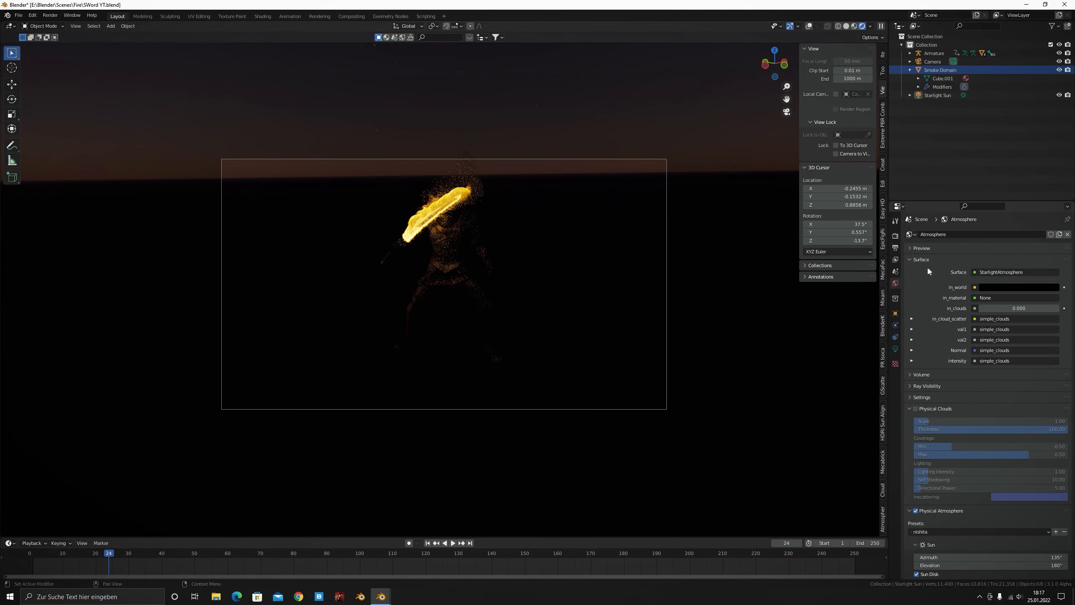
{"action": "scroll", "coordinate": [917, 394], "scroll_direction": "down", "scroll_amount": 5}
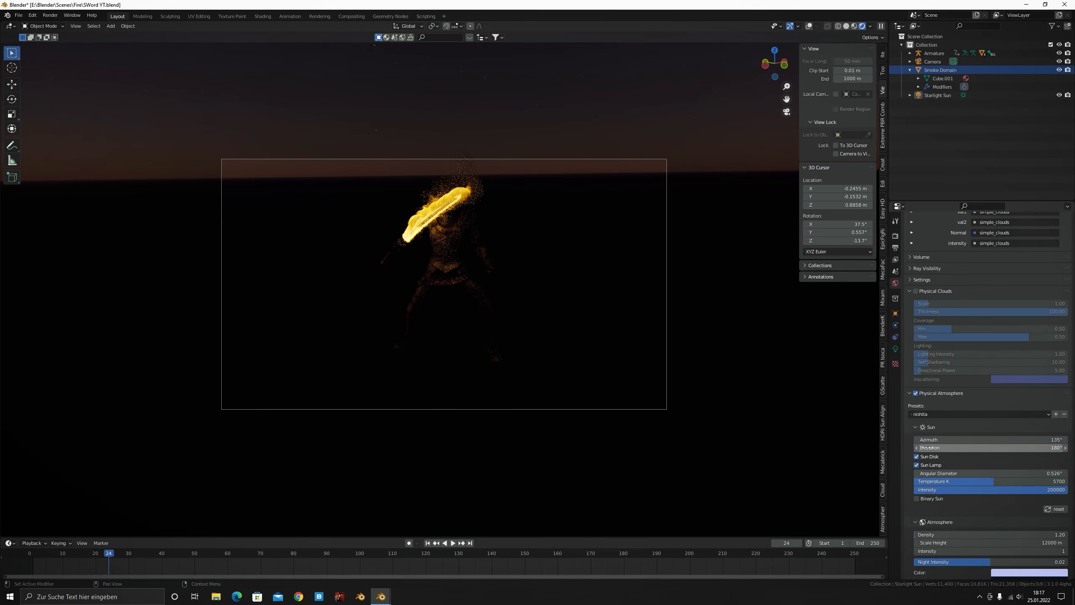
{"action": "left_click", "coordinate": [916, 395]}
Use a Nishita Sky Texture as the world's background color and set its strength to 1
{"action": "left_click", "coordinate": [975, 287]}
{"action": "left_click", "coordinate": [974, 288]}
{"action": "scroll", "coordinate": [680, 271], "scroll_direction": "down", "scroll_amount": 2}
{"action": "middle_click_drag", "start_coordinate": [680, 271], "coordinate": [618, 250]}
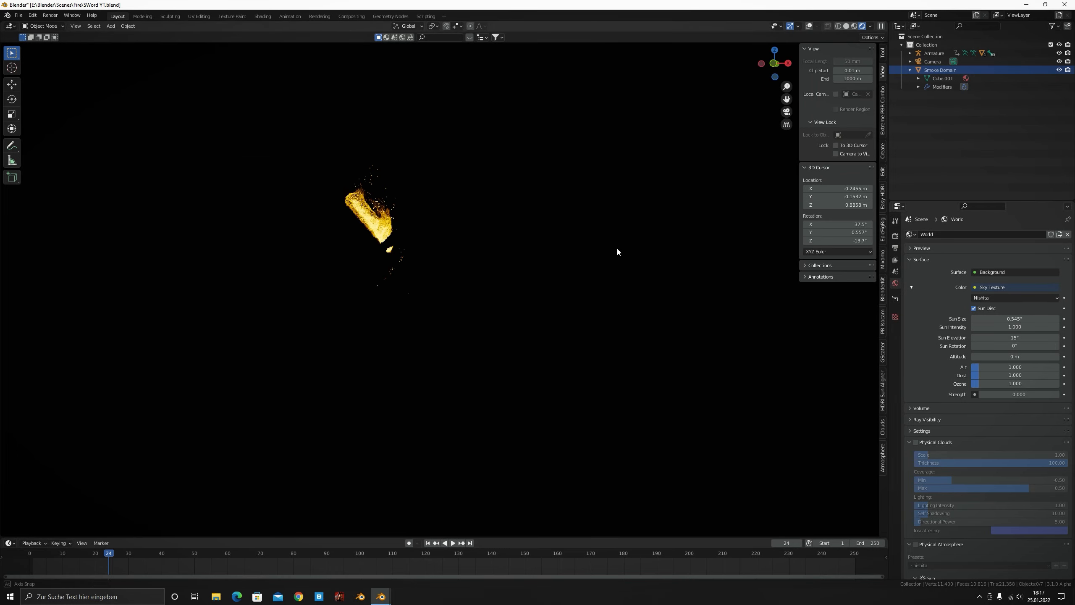
{"action": "key", "text": "KP_0"}
{"action": "scroll", "coordinate": [619, 258], "scroll_direction": "up", "scroll_amount": 5}
{"action": "scroll", "coordinate": [972, 381], "scroll_direction": "down", "scroll_amount": 4}
{"action": "scroll", "coordinate": [972, 381], "scroll_direction": "up", "scroll_amount": 3}
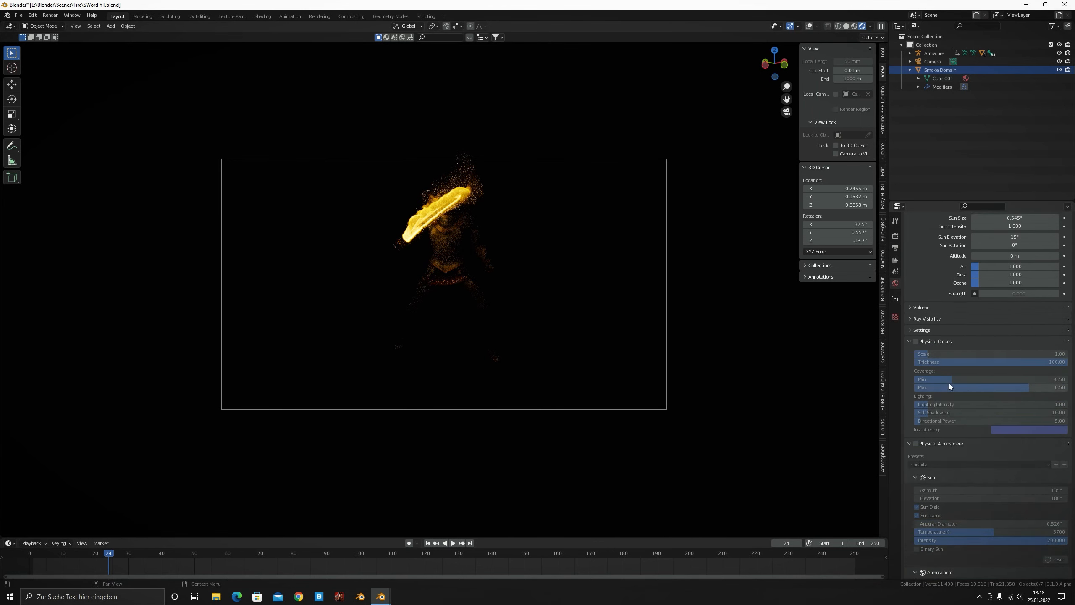
{"action": "left_click", "coordinate": [995, 377]}
{"action": "type", "text": "1"}
{"action": "key", "text": "Return"}
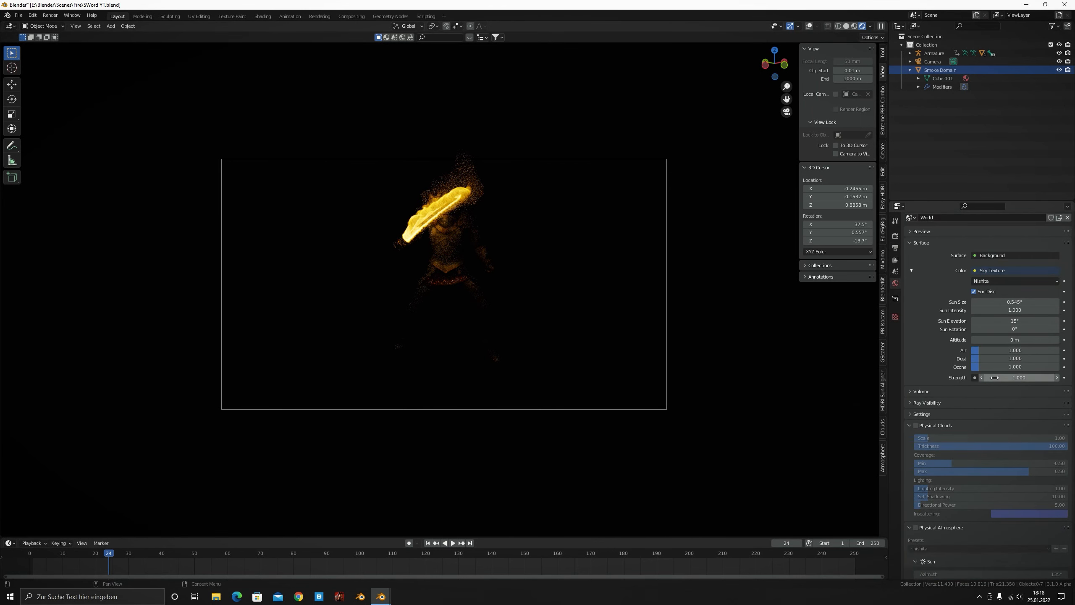
Enable the world's Physical Atmosphere in place of the sky texture and apply its nishita preset
{"action": "scroll", "coordinate": [965, 362], "scroll_direction": "up", "scroll_amount": 1}
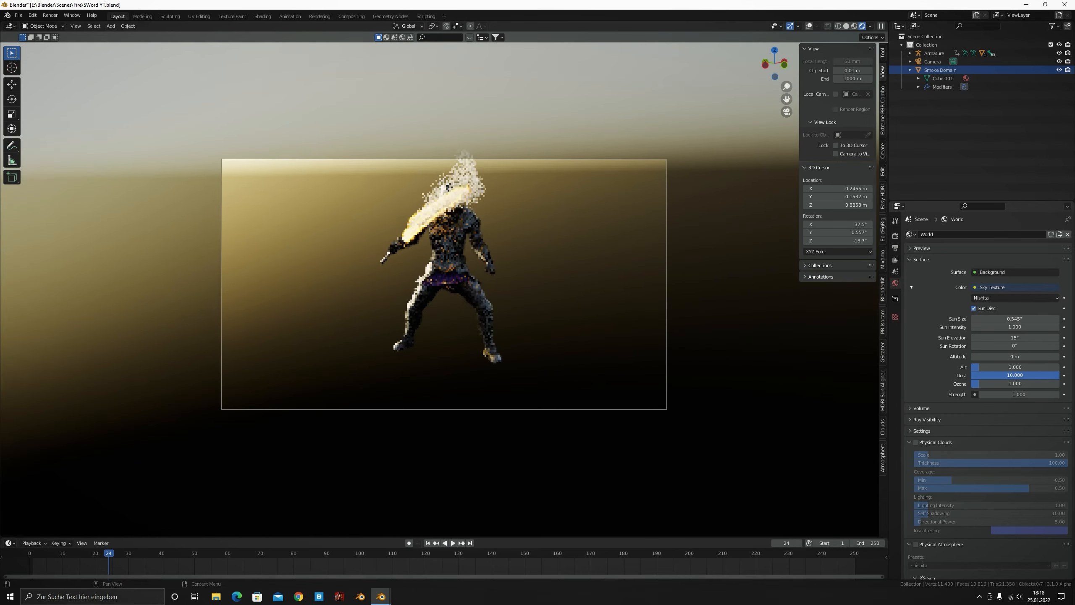
{"action": "scroll", "coordinate": [531, 253], "scroll_direction": "up", "scroll_amount": 1}
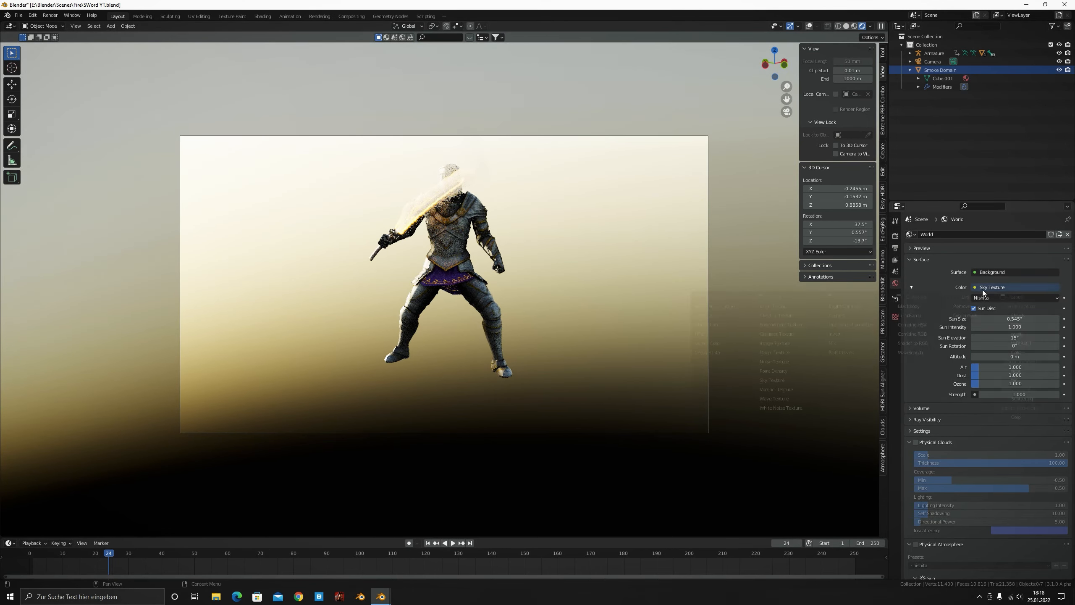
{"action": "scroll", "coordinate": [916, 301], "scroll_direction": "down", "scroll_amount": 13}
{"action": "left_click", "coordinate": [916, 297]}
{"action": "scroll", "coordinate": [927, 375], "scroll_direction": "up", "scroll_amount": 3}
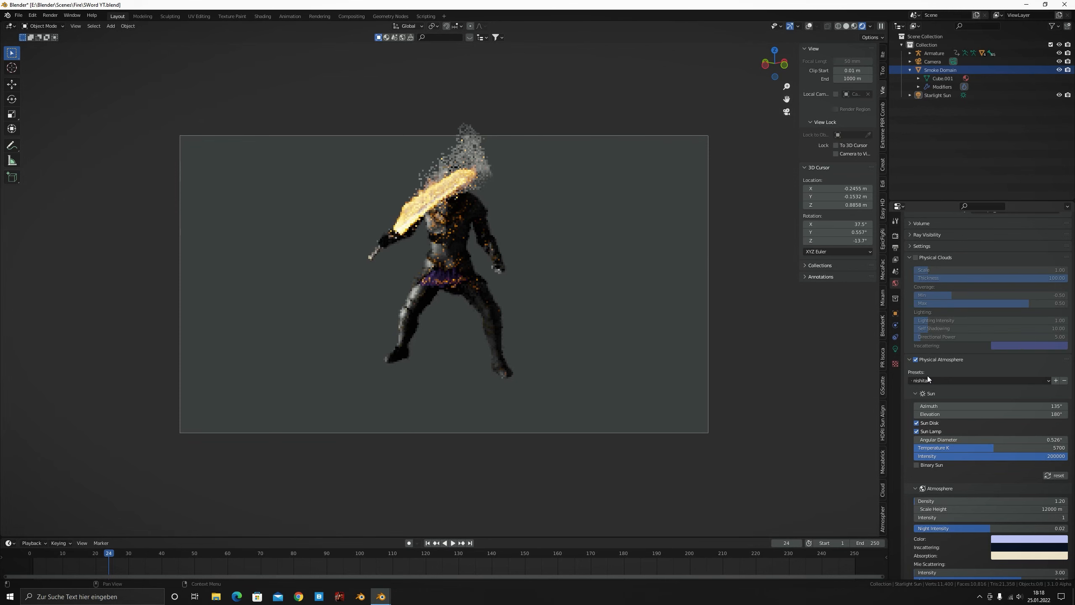
{"action": "scroll", "coordinate": [914, 376], "scroll_direction": "down", "scroll_amount": 5}
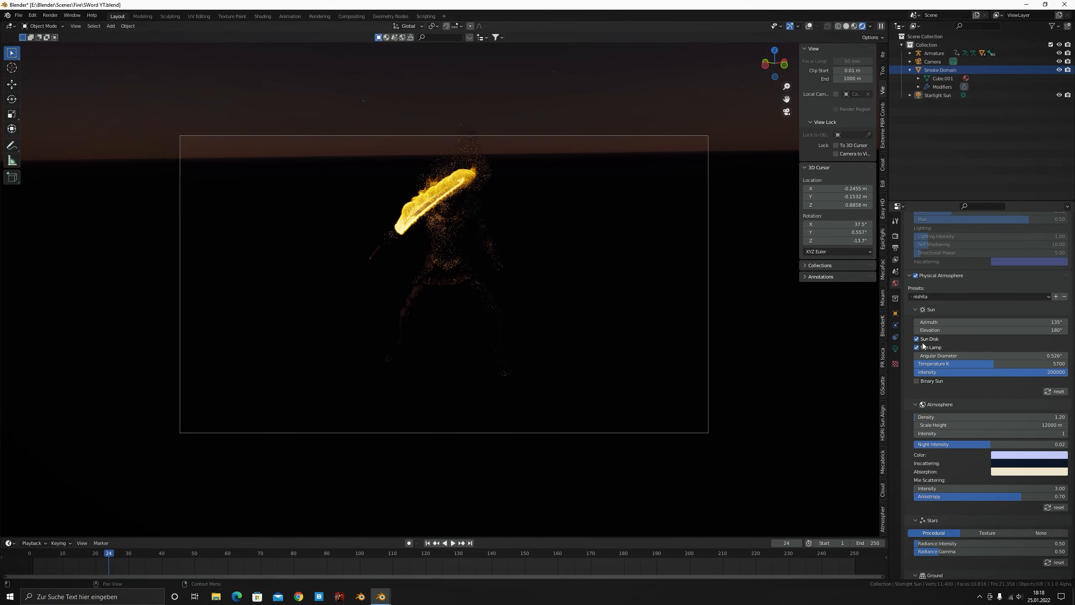
{"action": "left_click", "coordinate": [917, 297]}
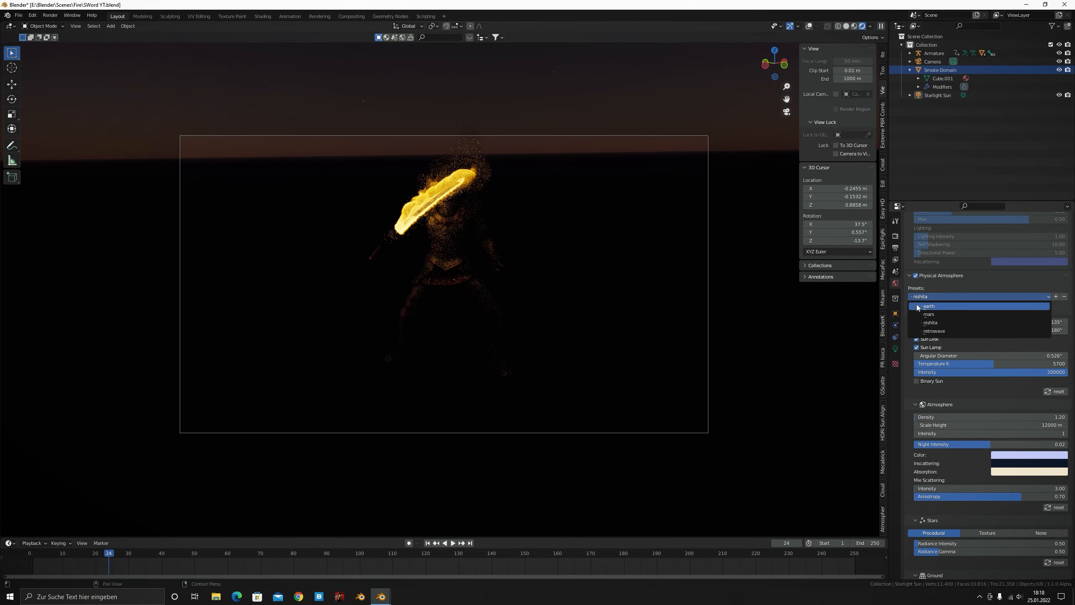
{"action": "left_click", "coordinate": [933, 314]}
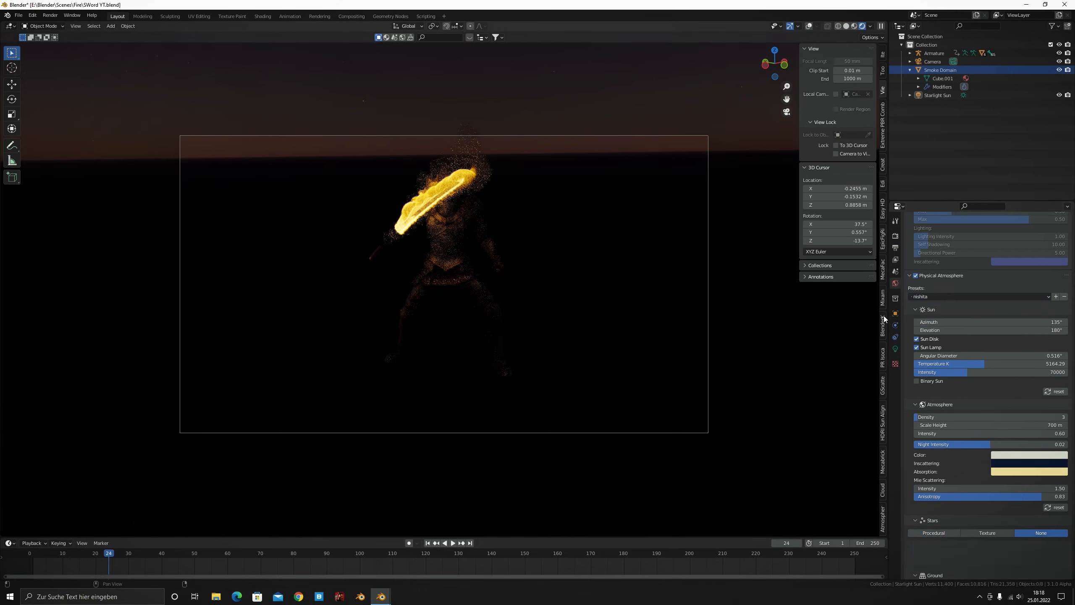
Add a large ground plane beneath the knight, rotated about Z to square with the camera, and preview it rendered
{"action": "key", "text": "shift+a"}
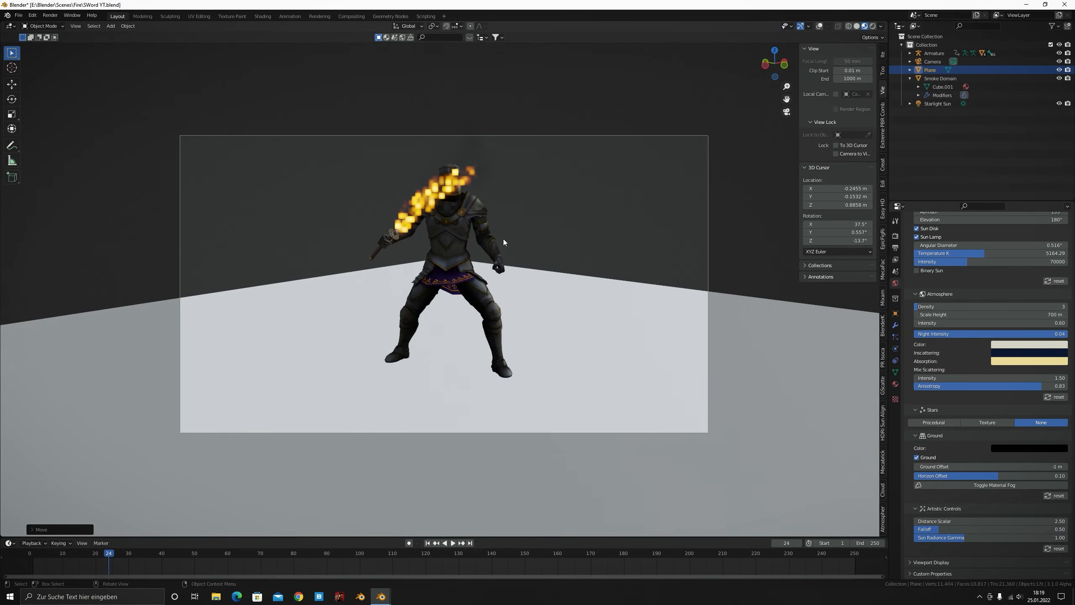
{"action": "key", "text": "r"}
{"action": "key", "text": "z"}
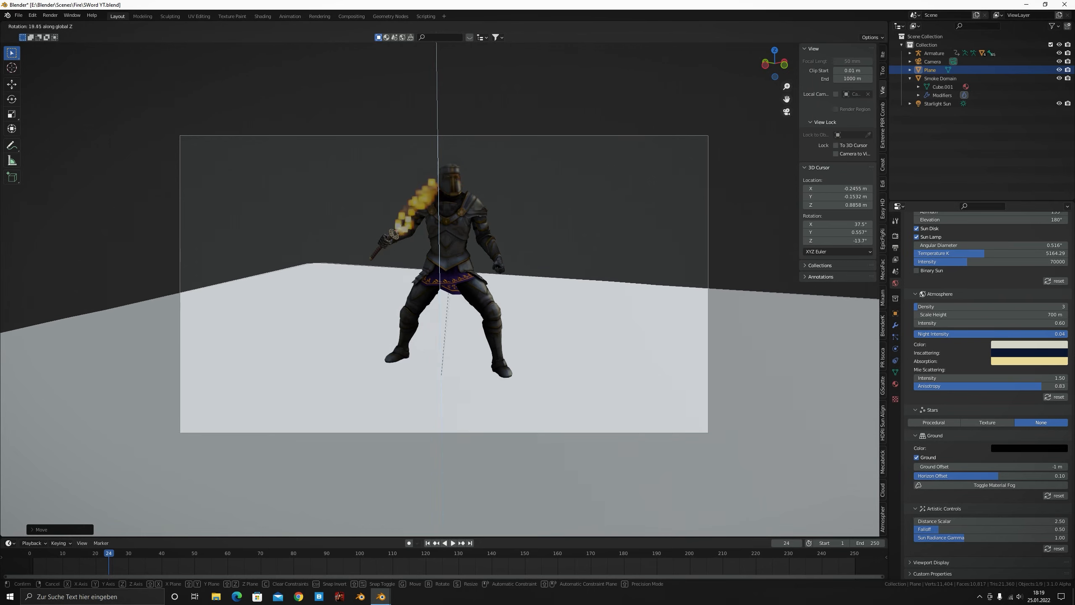
{"action": "left_click", "coordinate": [404, 200]}
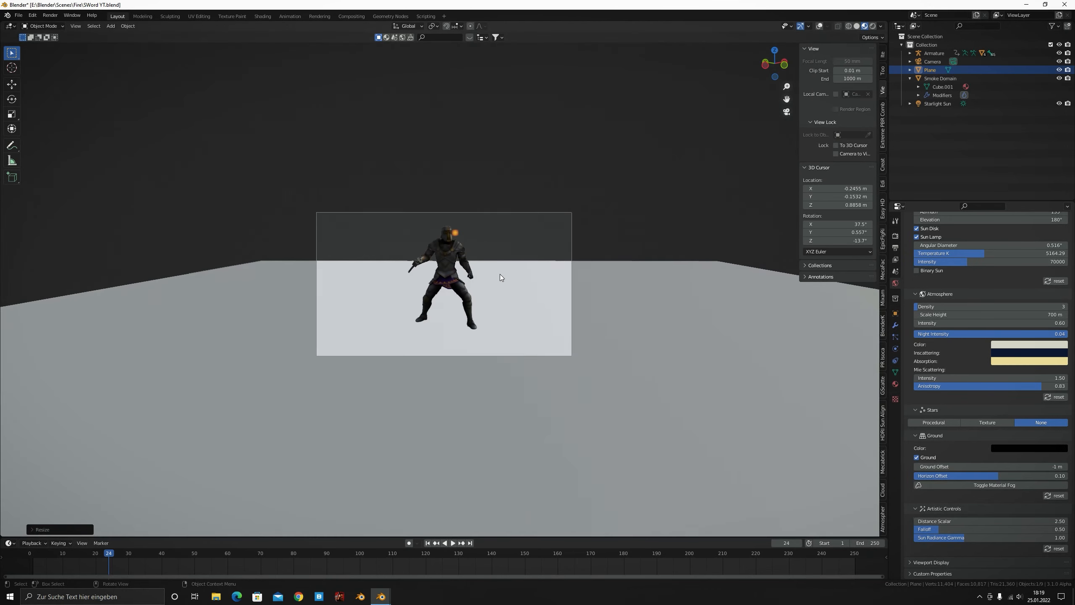
{"action": "scroll", "coordinate": [500, 276], "scroll_direction": "up", "scroll_amount": 3}
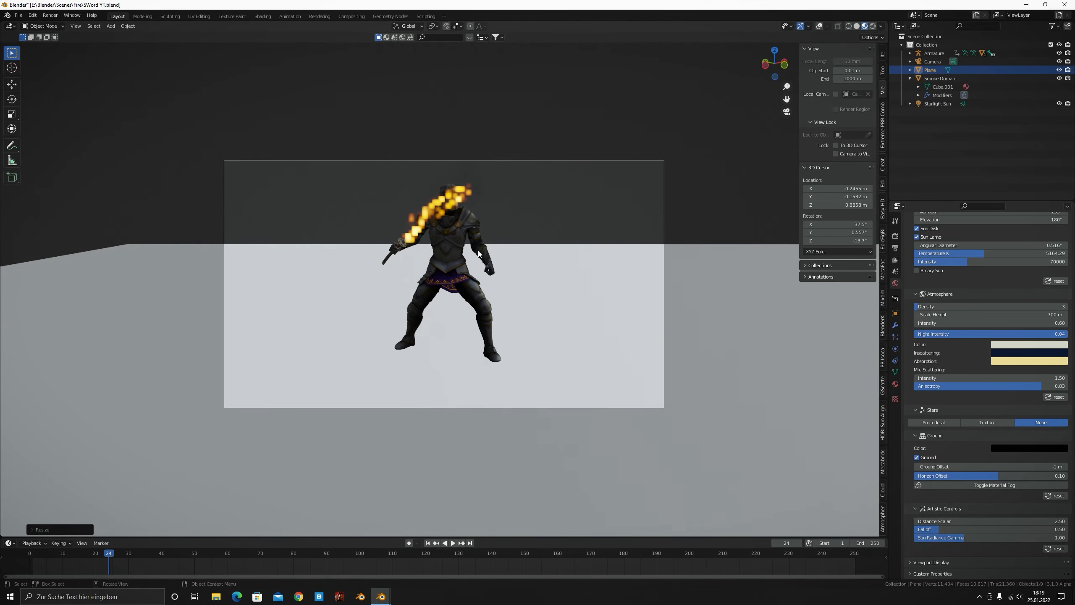
{"action": "left_click", "coordinate": [873, 26]}
{"action": "scroll", "coordinate": [488, 148], "scroll_direction": "up", "scroll_amount": 1}
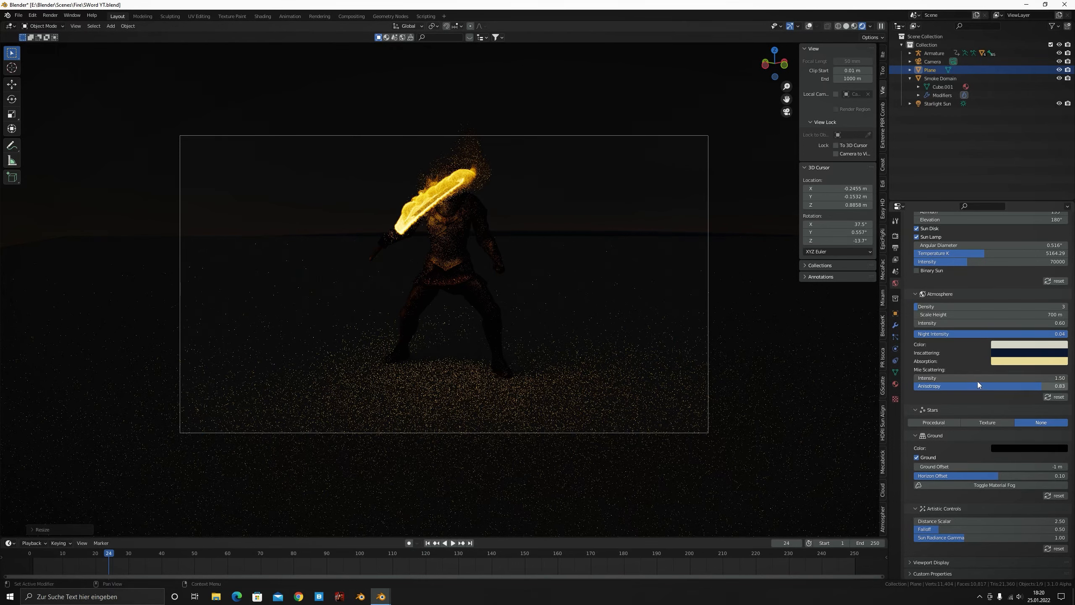
Switch the atmosphere's stars to Procedural and raise their Radiance Intensity to about 12.44
{"action": "left_click", "coordinate": [945, 424]}
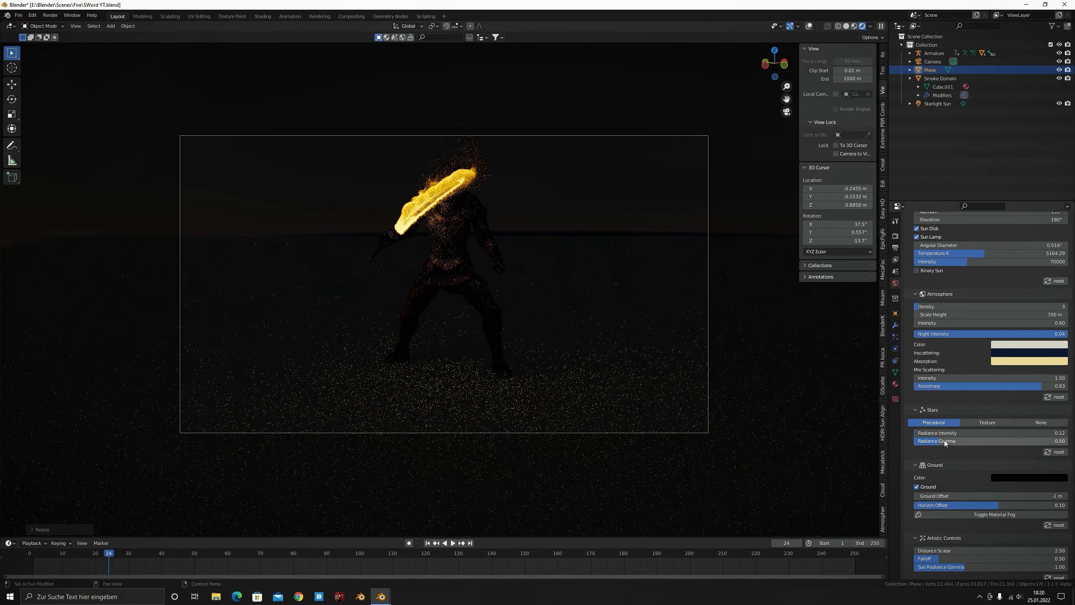
{"action": "left_click_drag", "start_coordinate": [939, 433], "coordinate": [1016, 433]}
Set the camera's focal length to 20 mm
{"action": "left_click", "coordinate": [932, 62]}
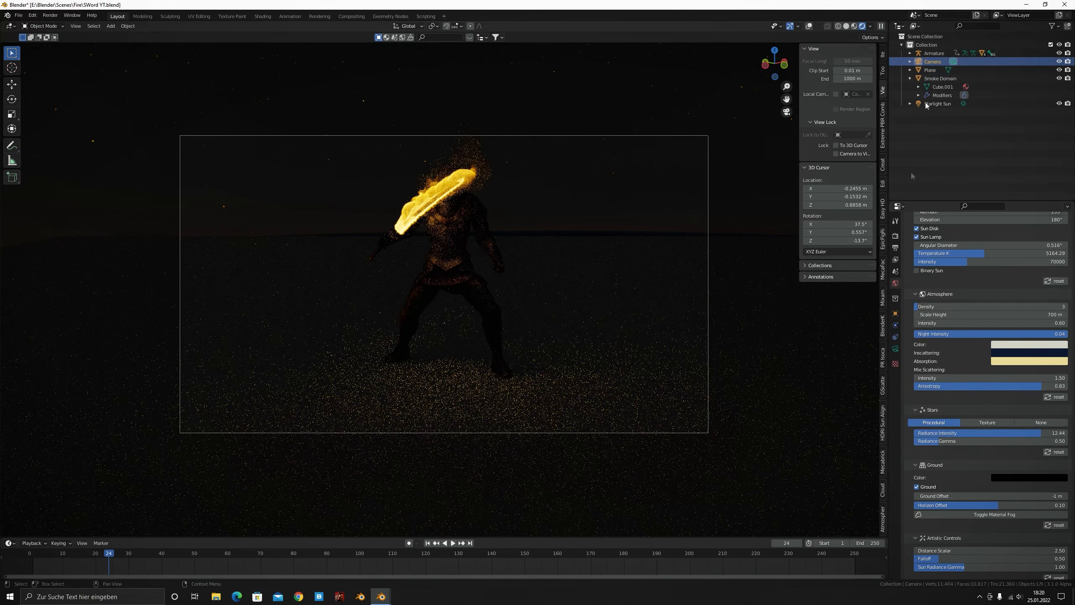
{"action": "left_click", "coordinate": [896, 349]}
{"action": "left_click_drag", "start_coordinate": [1015, 271], "coordinate": [974, 270]}
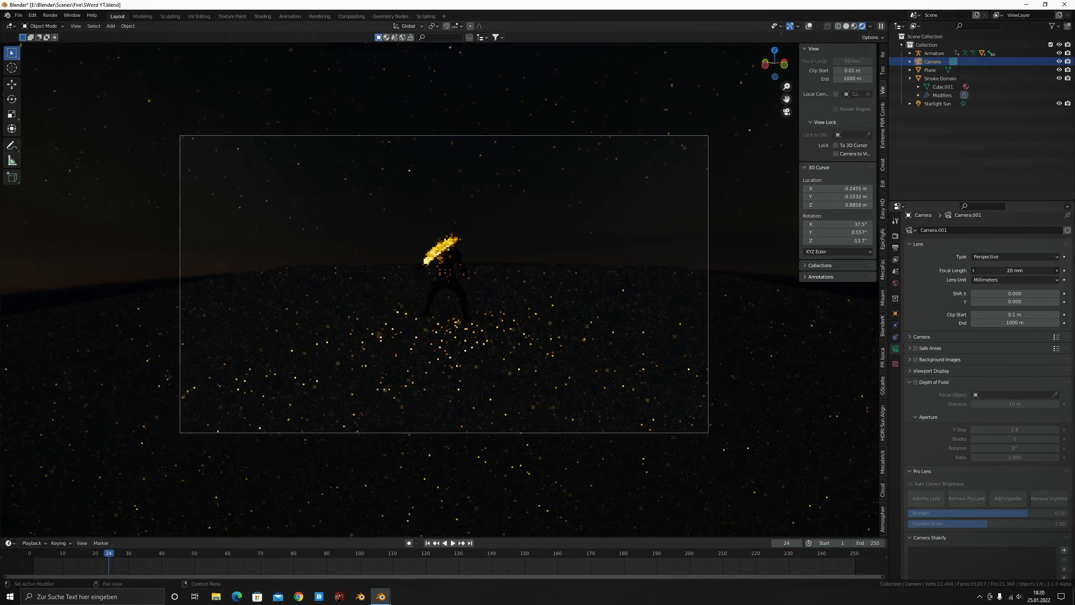
Set the output resolution to 1080 by 1300 px for a portrait frame
{"action": "left_click", "coordinate": [896, 236]}
{"action": "left_click", "coordinate": [896, 248]}
{"action": "left_click", "coordinate": [991, 242]}
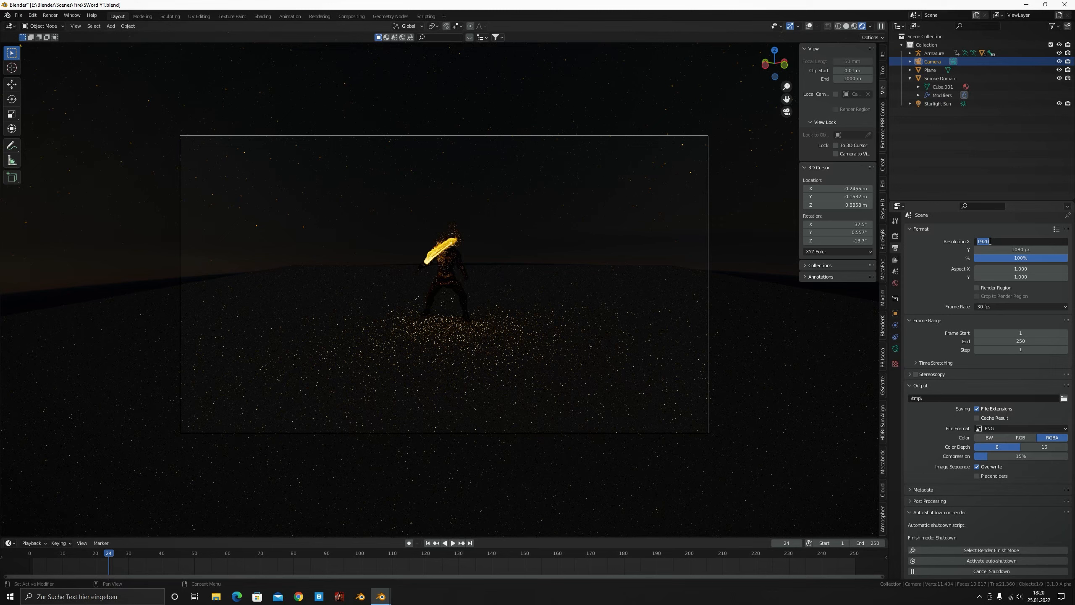
{"action": "key", "text": "Tab"}
{"action": "type", "text": "13"}
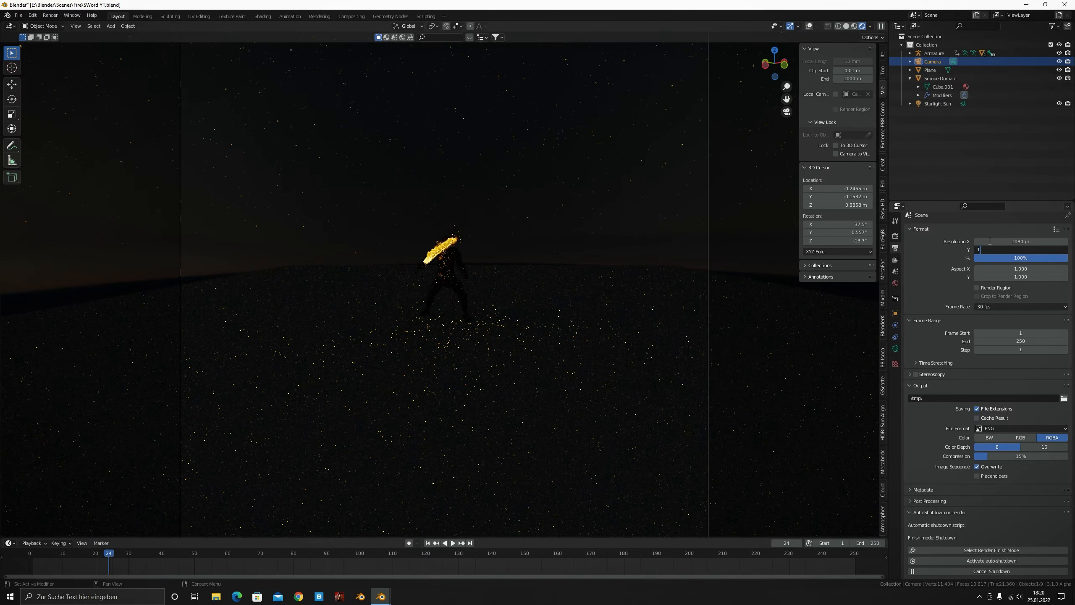
{"action": "key", "text": "Return"}
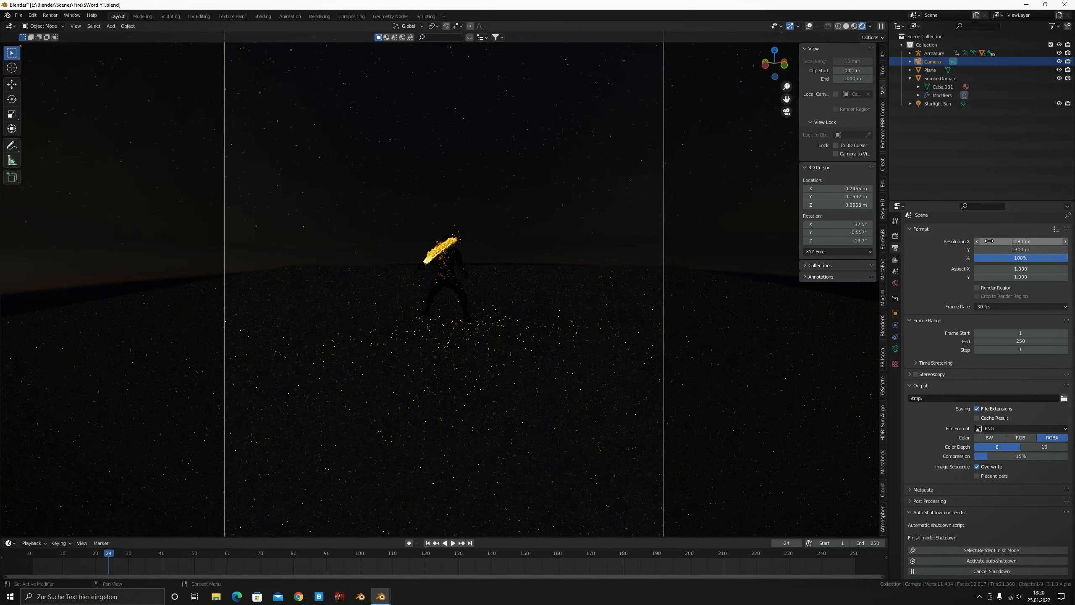
Lock the camera to the view, frame the knight more closely, and go to frame 26
{"action": "left_click", "coordinate": [853, 153]}
{"action": "scroll", "coordinate": [525, 207], "scroll_direction": "up", "scroll_amount": 4}
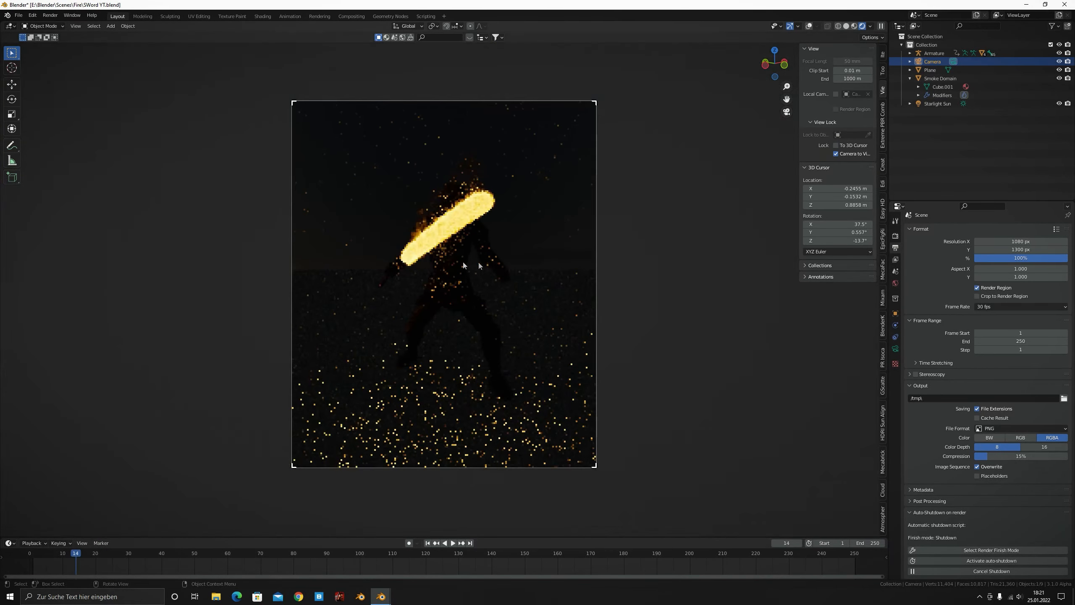
{"action": "left_click", "coordinate": [116, 555]}
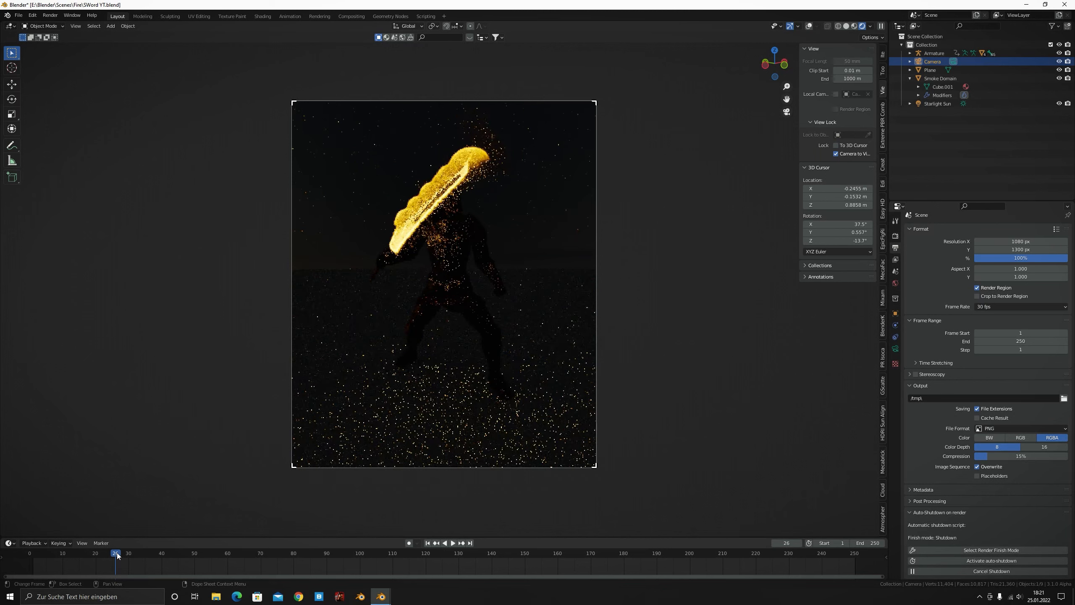
{"action": "left_click", "coordinate": [507, 381]}
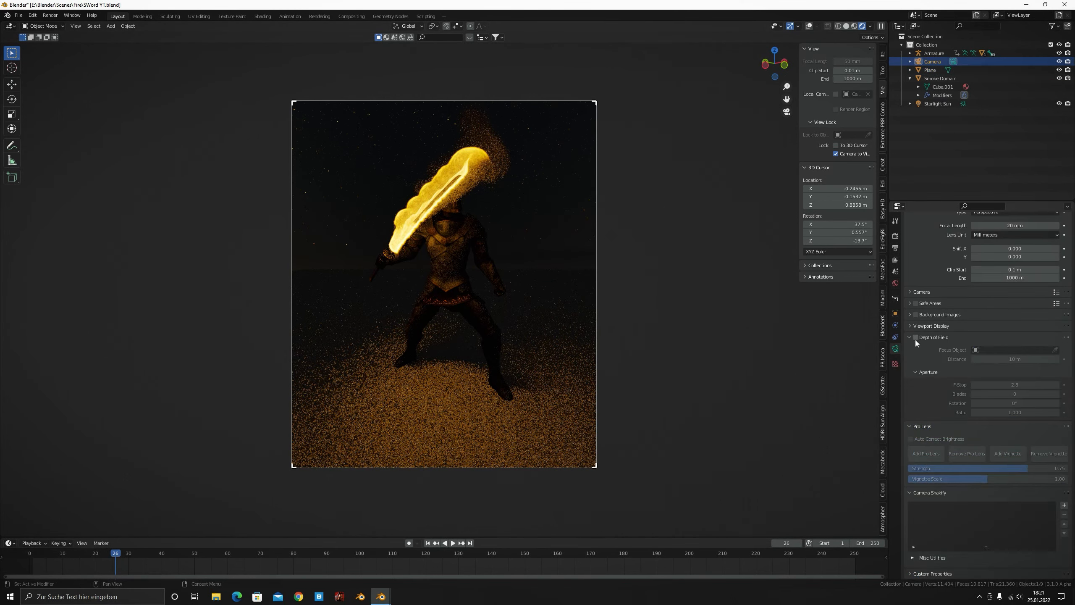
Enable depth of field on the camera and set its F-Stop to 1
{"action": "left_click", "coordinate": [915, 337]}
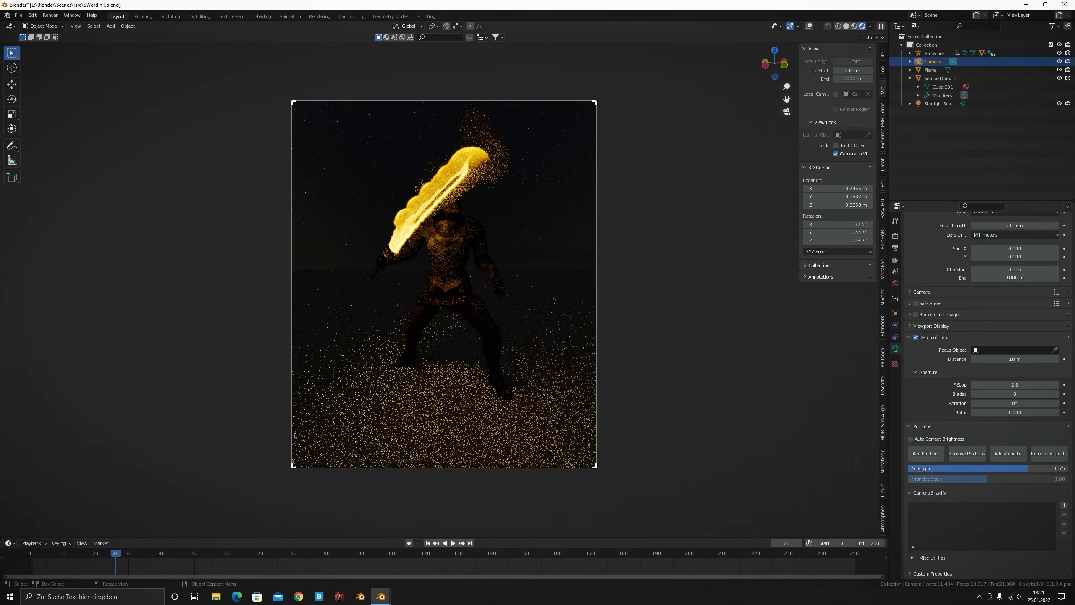
{"action": "left_click_drag", "start_coordinate": [999, 361], "coordinate": [957, 361]}
{"action": "right_click", "coordinate": [999, 361]}
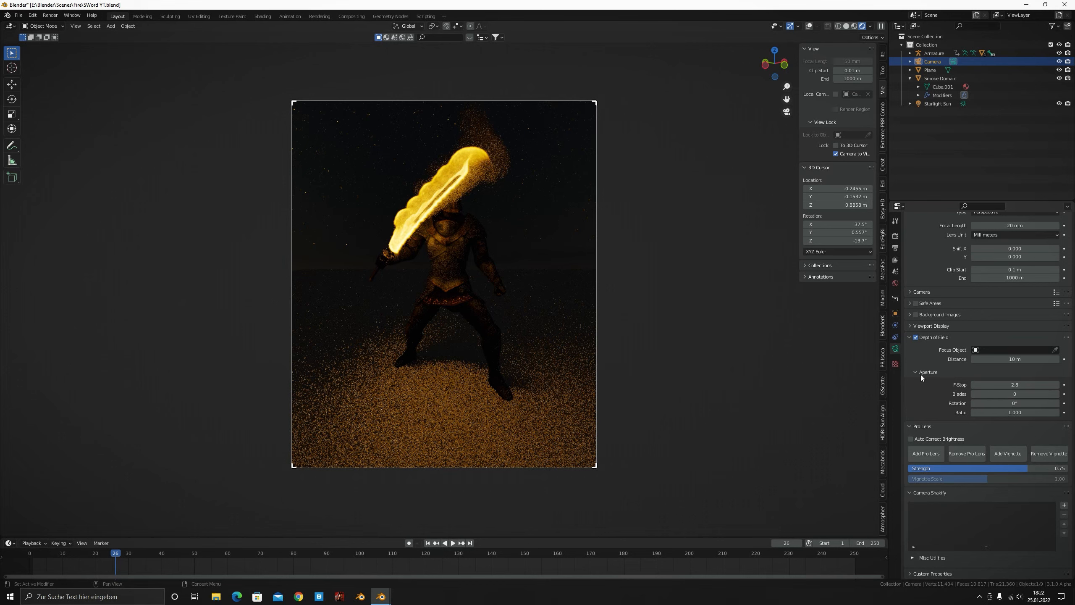
{"action": "type", "text": "1"}
{"action": "key", "text": "Return"}
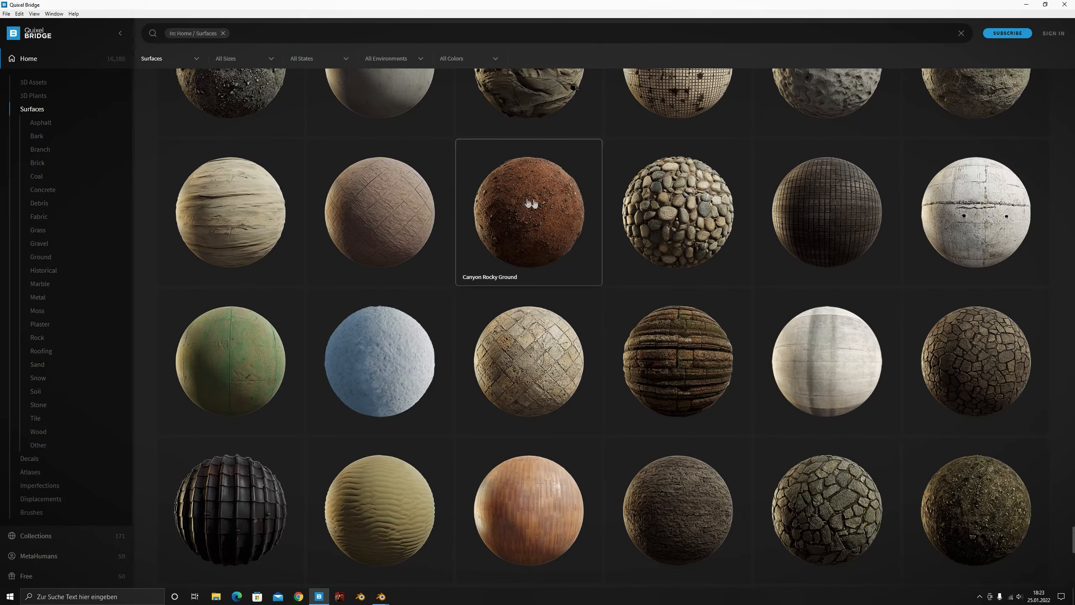
Switch to Quixel Bridge and browse its Surfaces and 3D Assets for ground materials, rocks and props beside the scene
{"action": "scroll", "coordinate": [466, 224], "scroll_direction": "down", "scroll_amount": 5}
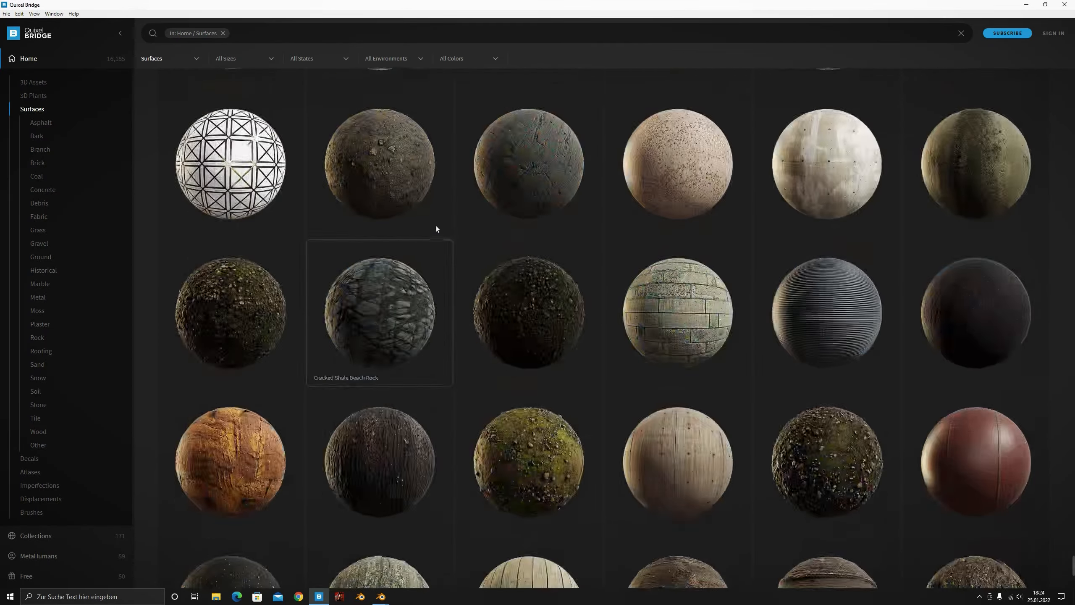
{"action": "scroll", "coordinate": [424, 296], "scroll_direction": "down", "scroll_amount": 10}
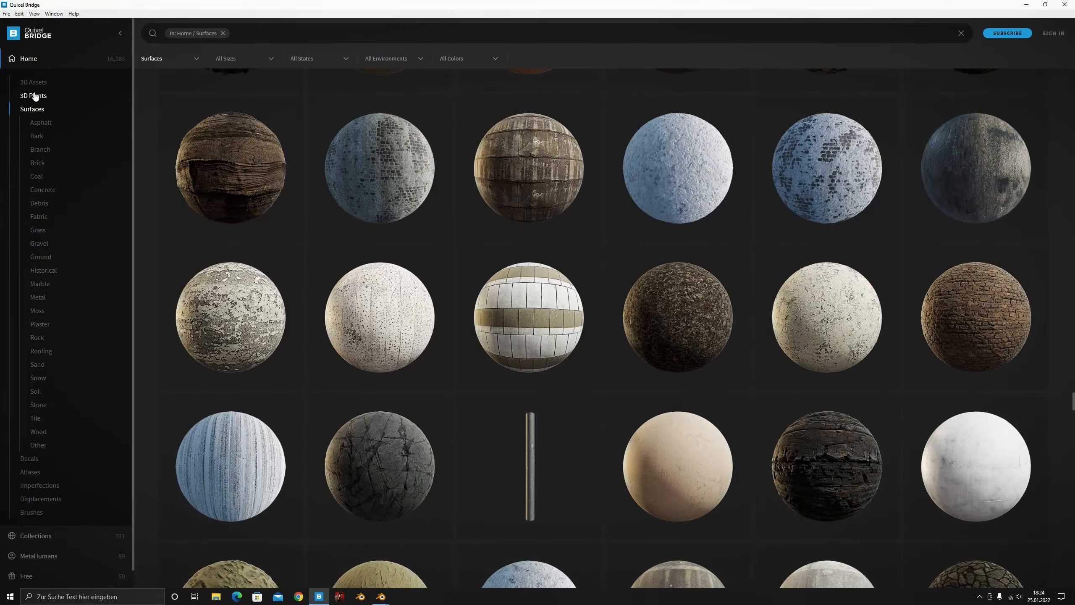
{"action": "left_click", "coordinate": [34, 83]}
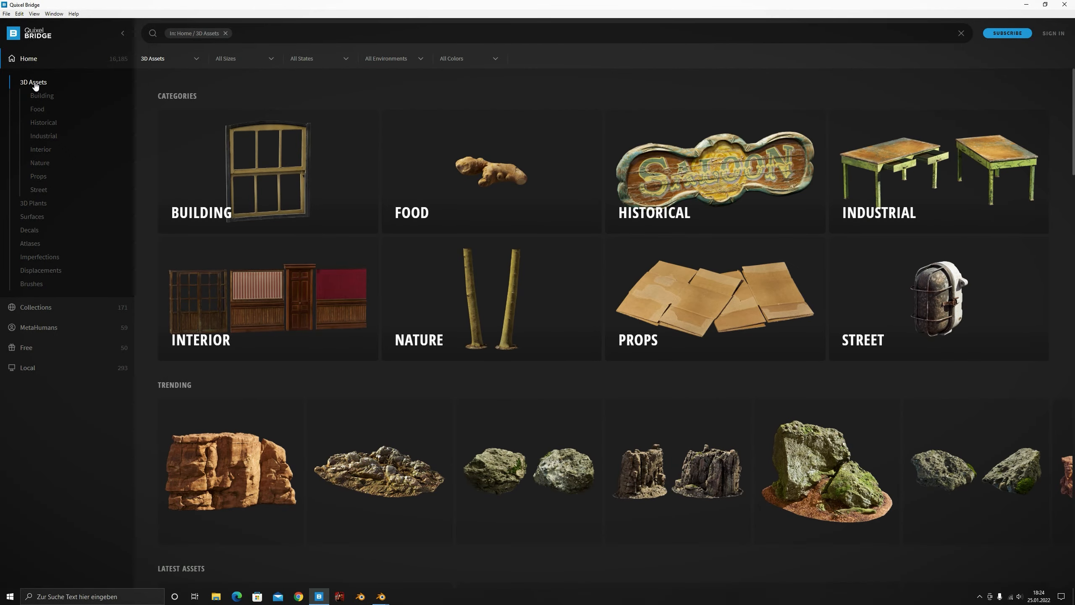
{"action": "scroll", "coordinate": [270, 321], "scroll_direction": "down", "scroll_amount": 5}
{"action": "left_click_drag", "start_coordinate": [678, 5], "coordinate": [764, 52]}
{"action": "scroll", "coordinate": [618, 266], "scroll_direction": "down", "scroll_amount": 5}
{"action": "scroll", "coordinate": [617, 266], "scroll_direction": "down", "scroll_amount": 1}
{"action": "scroll", "coordinate": [708, 285], "scroll_direction": "up", "scroll_amount": 3}
{"action": "scroll", "coordinate": [708, 285], "scroll_direction": "down", "scroll_amount": 5}
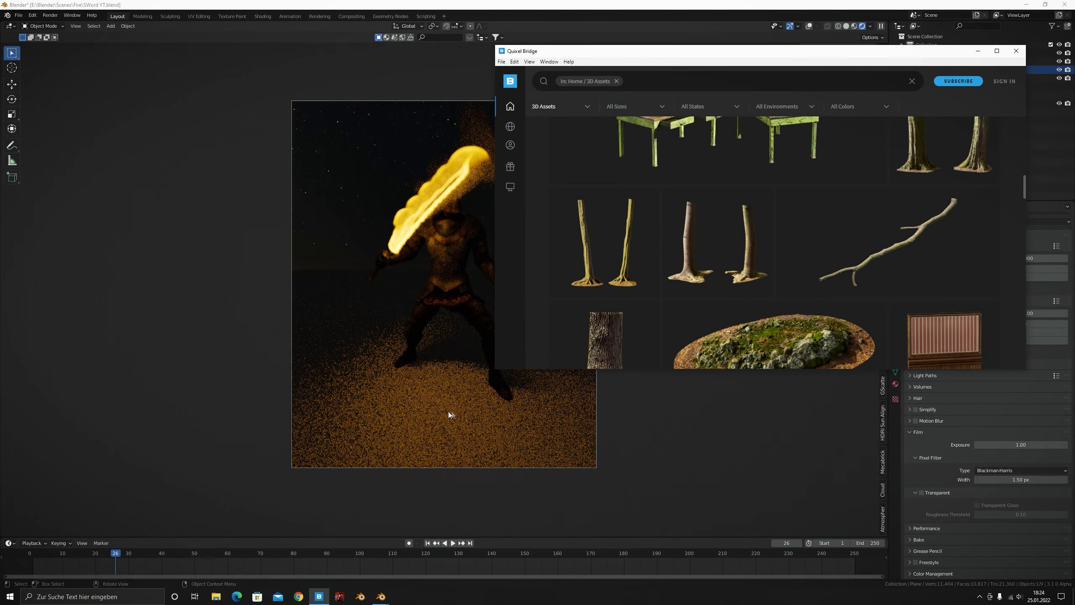
{"action": "scroll", "coordinate": [799, 285], "scroll_direction": "down", "scroll_amount": 10}
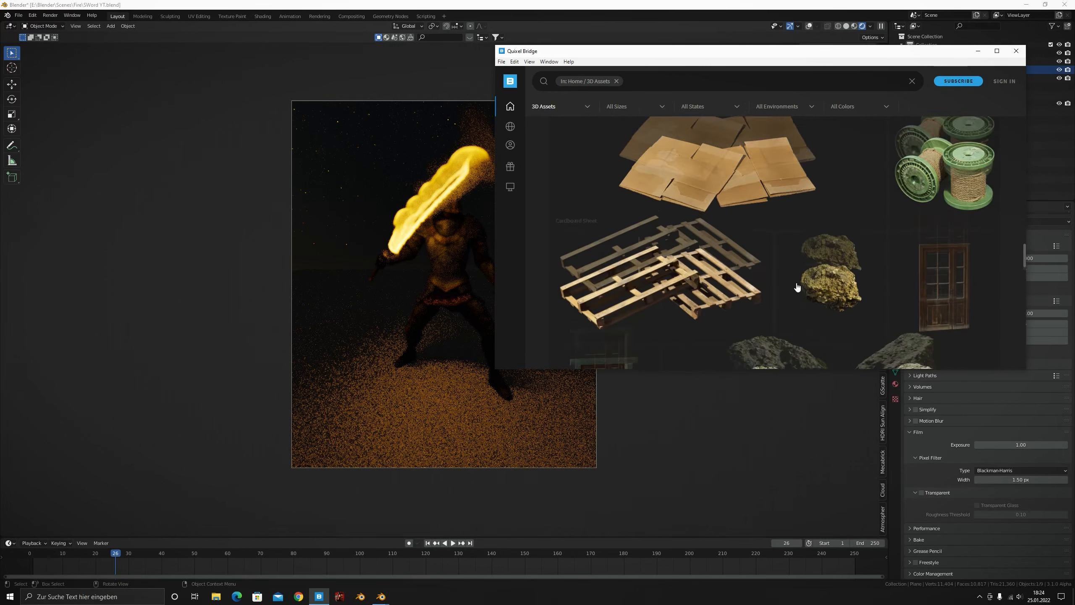
{"action": "scroll", "coordinate": [859, 248], "scroll_direction": "up", "scroll_amount": 2}
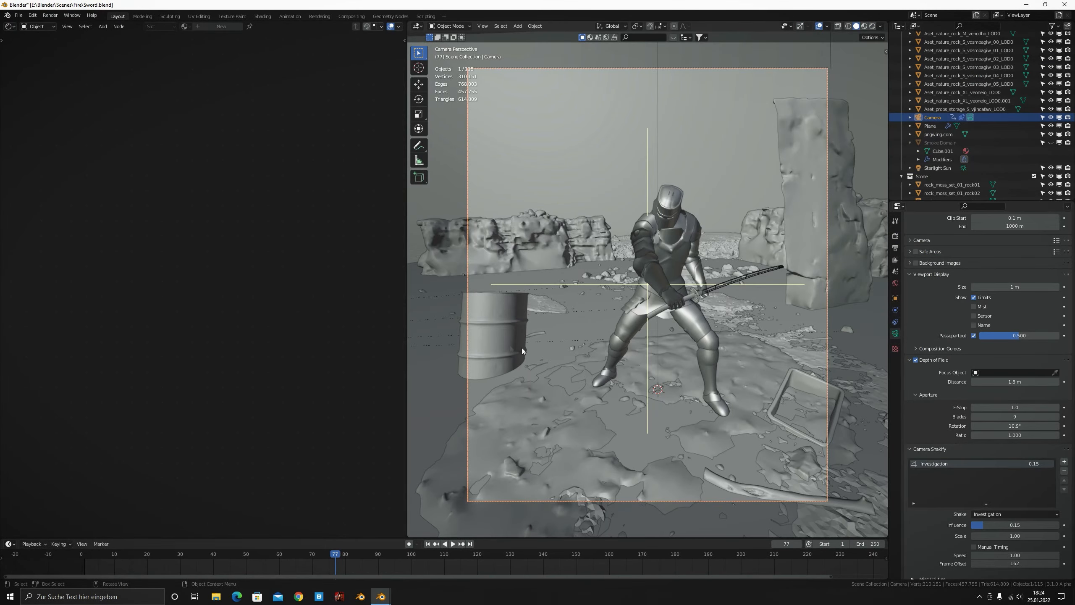
Examine the finished scene's layout of rock walls, loose stones, barrel and debris around the knight in solid shading
{"action": "scroll", "coordinate": [536, 353], "scroll_direction": "up", "scroll_amount": 2}
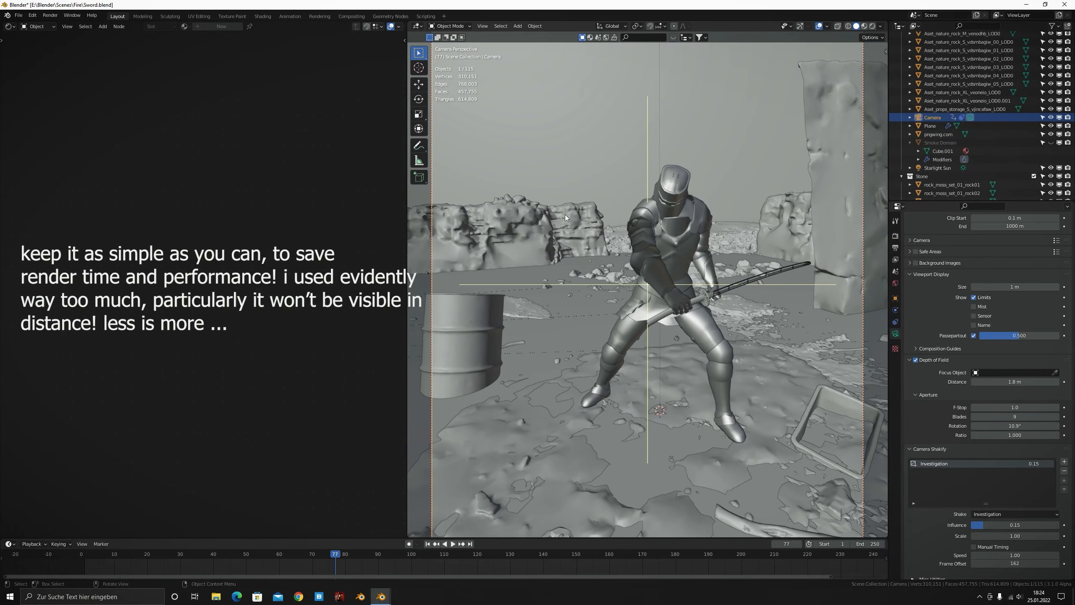
{"action": "middle_click_drag", "start_coordinate": [850, 210], "coordinate": [663, 296]}
{"action": "middle_click_drag", "start_coordinate": [779, 309], "coordinate": [711, 392]}
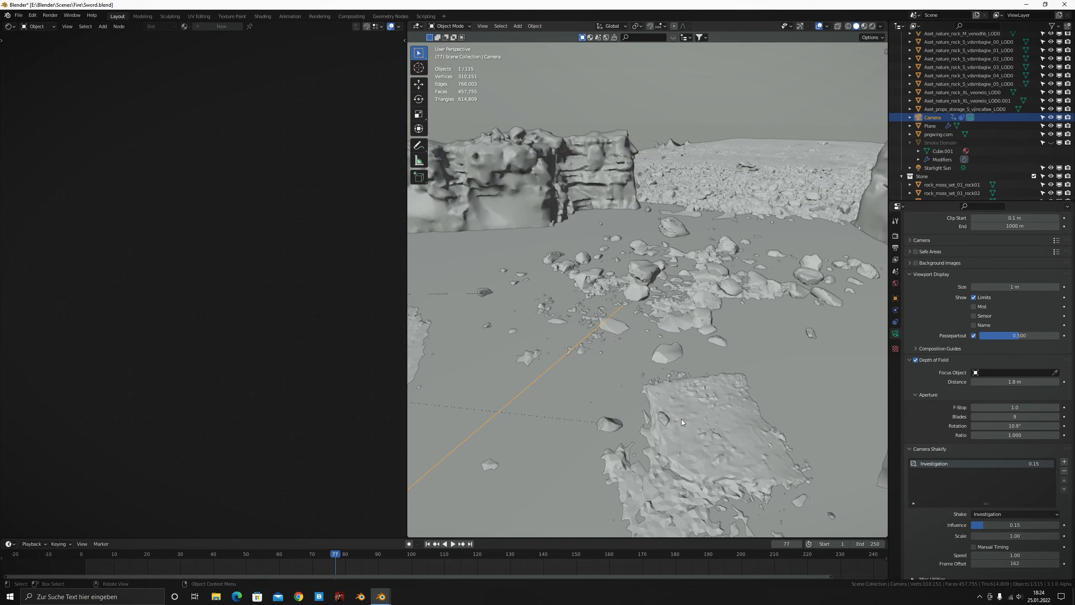
{"action": "scroll", "coordinate": [681, 418], "scroll_direction": "down", "scroll_amount": 6}
{"action": "middle_click_drag", "start_coordinate": [661, 394], "coordinate": [760, 398]}
{"action": "scroll", "coordinate": [758, 402], "scroll_direction": "up", "scroll_amount": 4}
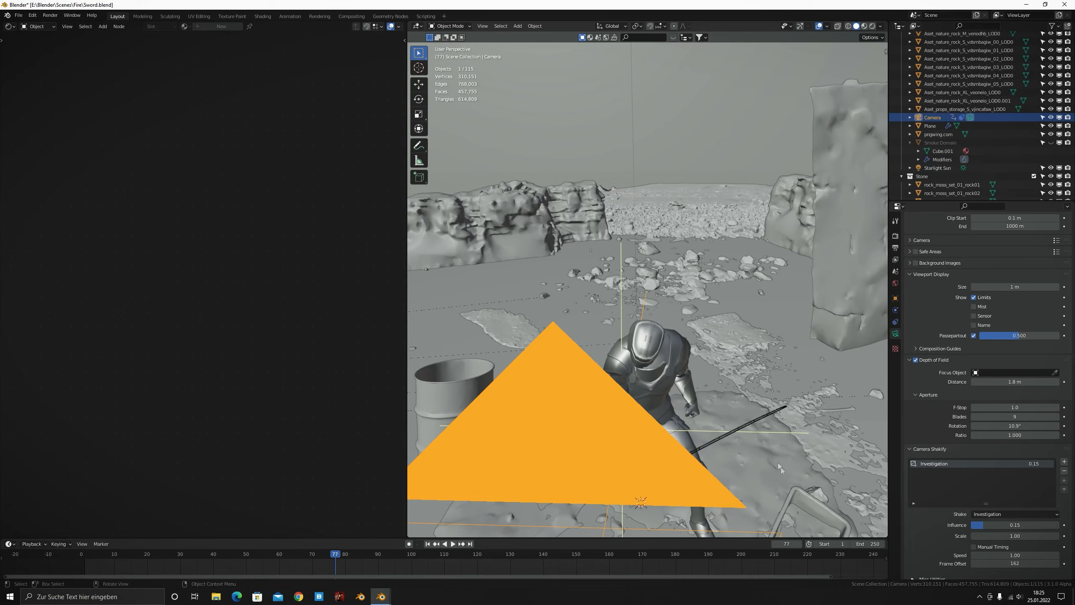
{"action": "middle_click_drag", "start_coordinate": [785, 472], "coordinate": [732, 413]}
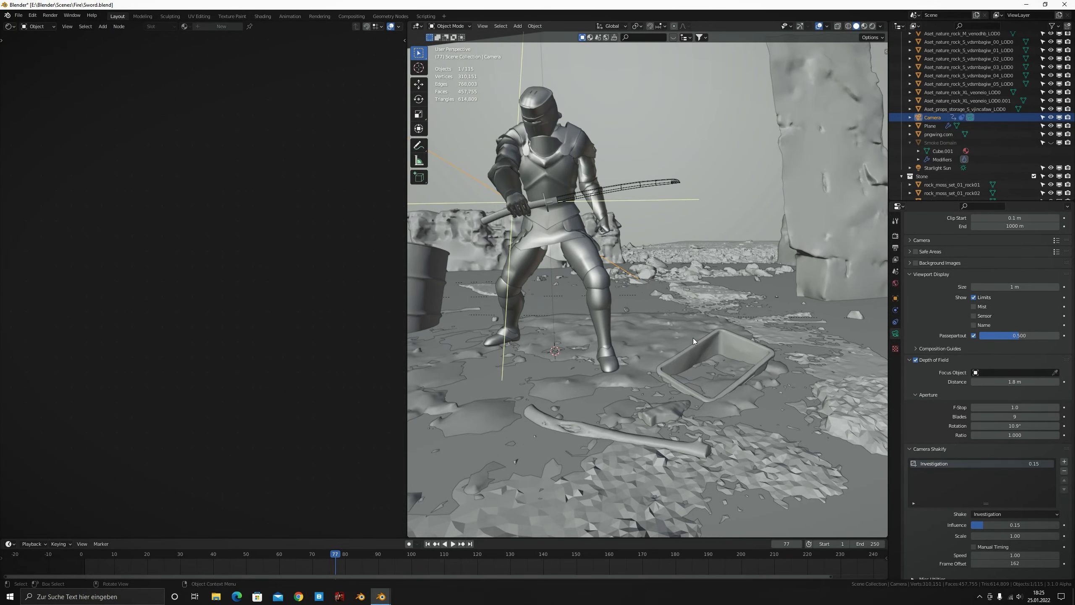
{"action": "scroll", "coordinate": [613, 320], "scroll_direction": "down", "scroll_amount": 5}
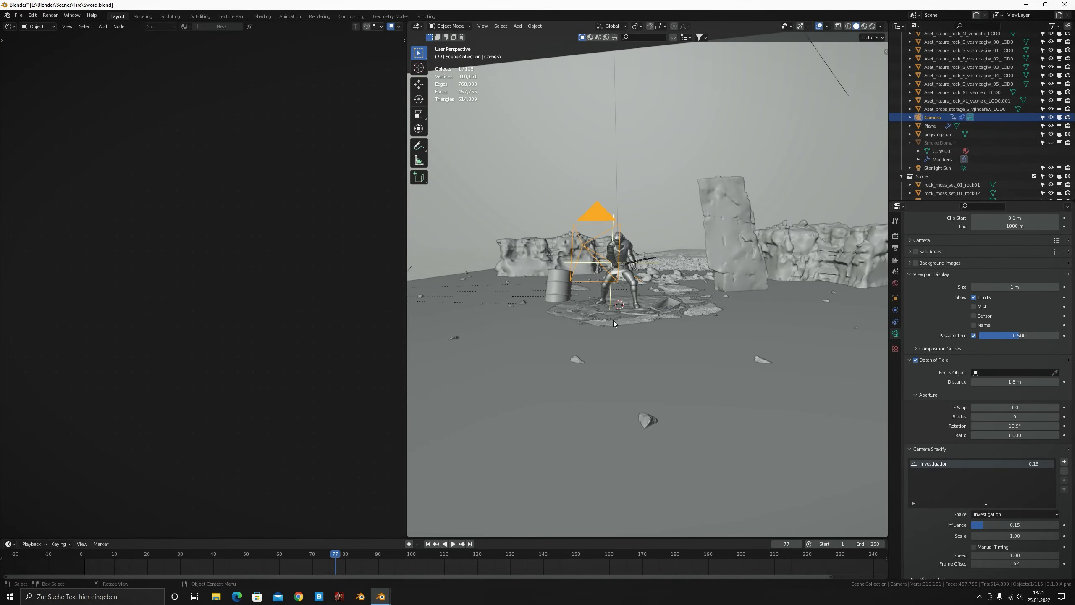
{"action": "middle_click_drag", "start_coordinate": [623, 308], "coordinate": [694, 333]}
{"action": "scroll", "coordinate": [641, 321], "scroll_direction": "up", "scroll_amount": 4}
{"action": "middle_click_drag", "start_coordinate": [758, 182], "coordinate": [819, 147]}
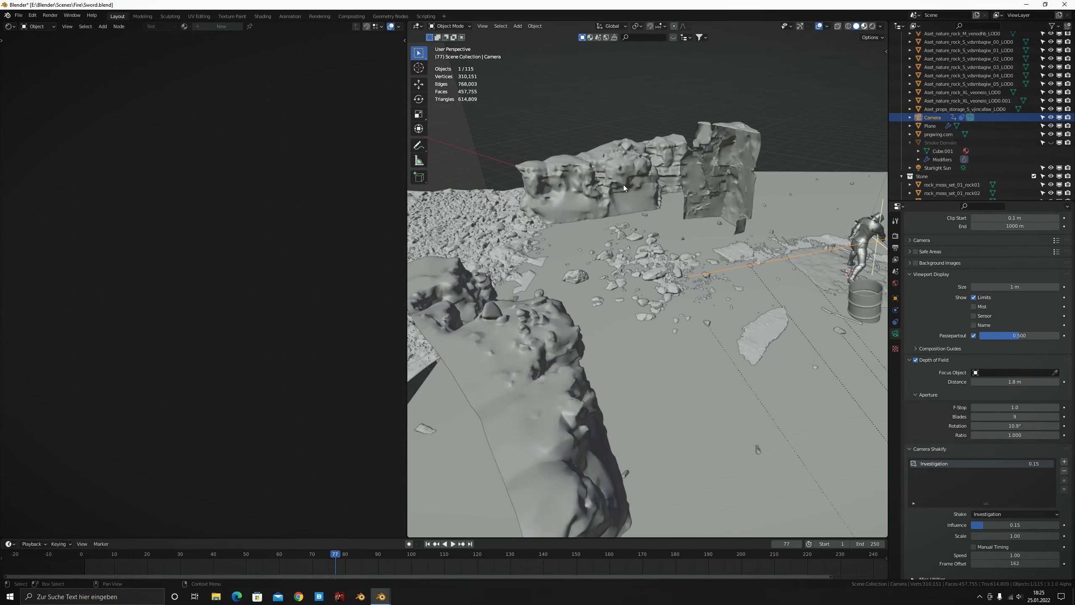
Switch the viewport to Material Preview and inspect the textured rocks, rubble and ground from several angles
{"action": "key", "text": "z"}
{"action": "key", "text": "2"}
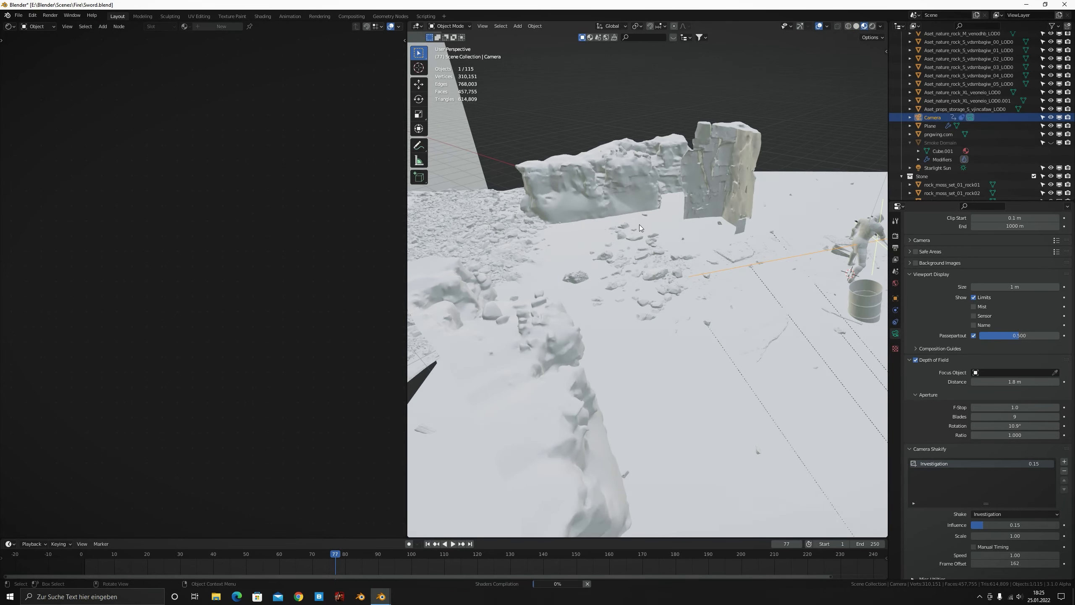
{"action": "scroll", "coordinate": [678, 219], "scroll_direction": "down", "scroll_amount": 6}
{"action": "middle_click_drag", "start_coordinate": [689, 220], "coordinate": [621, 220]}
{"action": "scroll", "coordinate": [638, 220], "scroll_direction": "up", "scroll_amount": 5}
{"action": "scroll", "coordinate": [622, 220], "scroll_direction": "down", "scroll_amount": 3}
{"action": "middle_click_drag", "start_coordinate": [659, 300], "coordinate": [624, 242]}
{"action": "mouse_move", "coordinate": [668, 279]}
{"action": "middle_mouse_down"}
{"action": "mouse_move", "coordinate": [674, 293]}
{"action": "mouse_move", "coordinate": [697, 291]}
{"action": "mouse_move", "coordinate": [653, 279]}
{"action": "middle_mouse_up"}
{"action": "scroll", "coordinate": [765, 224], "scroll_direction": "up", "scroll_amount": 3}
Select the ground plane and inspect its surface around the knight, the barrel and the rubble
{"action": "left_click", "coordinate": [795, 207]}
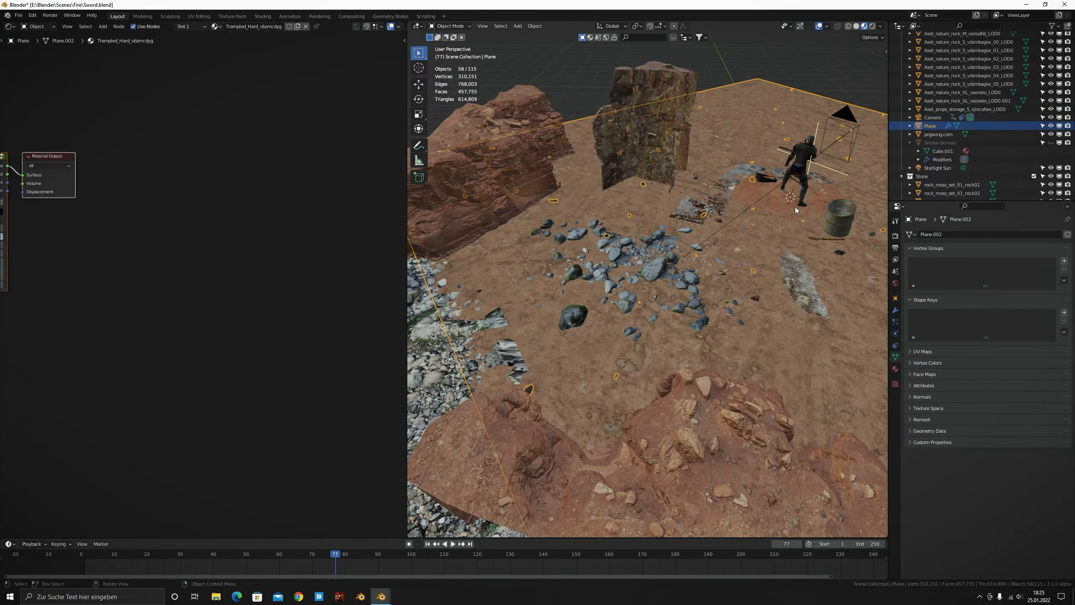
{"action": "key", "text": "KP_Decimal"}
{"action": "scroll", "coordinate": [727, 252], "scroll_direction": "up", "scroll_amount": 10}
{"action": "middle_click_drag", "start_coordinate": [726, 252], "coordinate": [724, 279]}
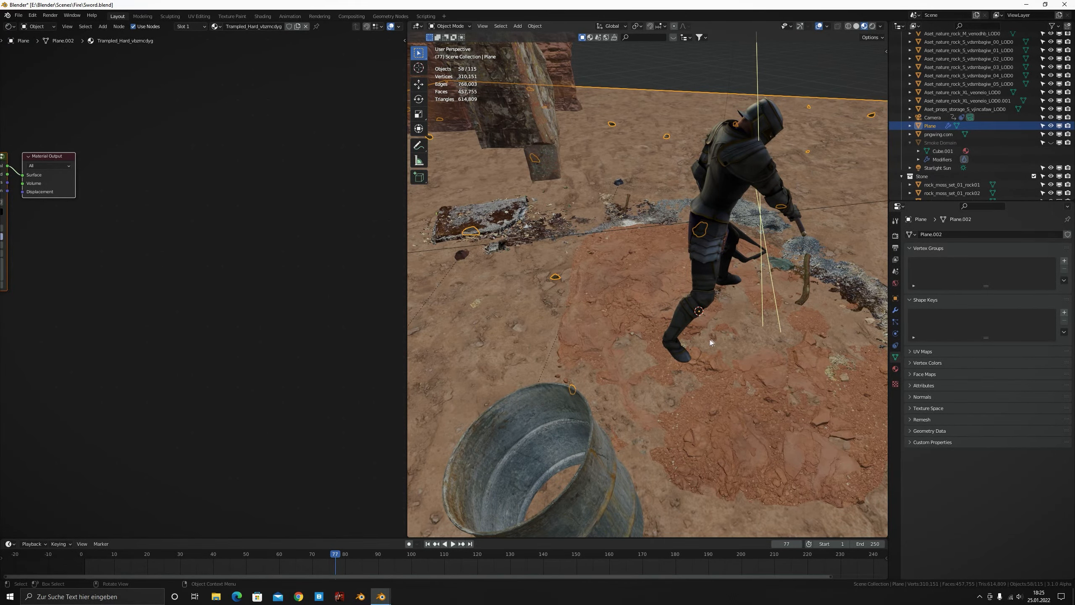
{"action": "scroll", "coordinate": [733, 330], "scroll_direction": "down", "scroll_amount": 5}
{"action": "middle_click_drag", "start_coordinate": [589, 322], "coordinate": [588, 394]}
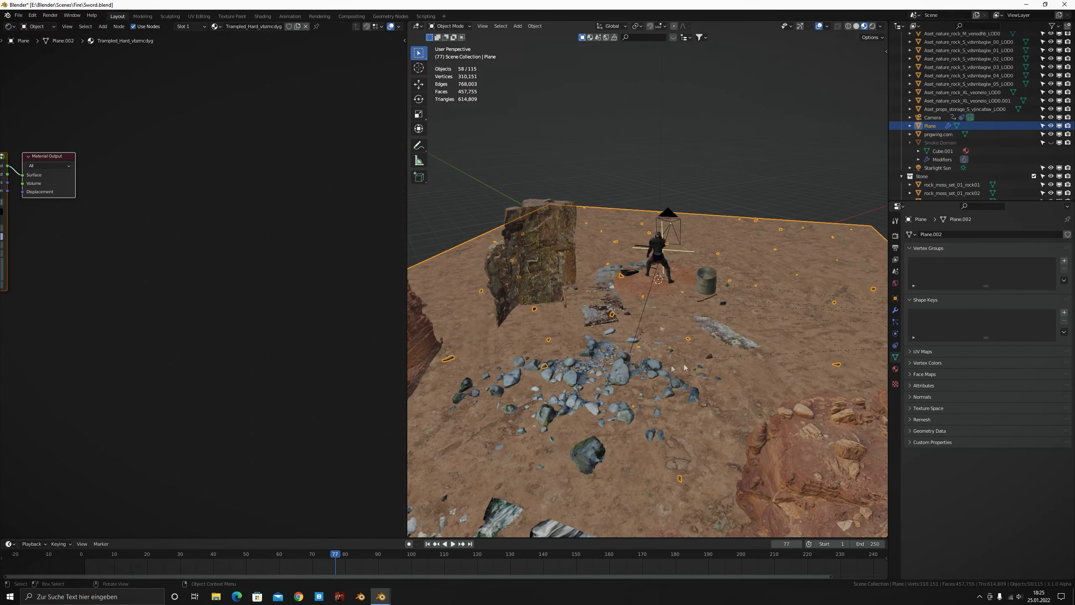
Review the ground plane's Hair particle system, its emission, rotation and render settings with the Stone collection, and the stones it scatters
{"action": "left_click", "coordinate": [895, 322]}
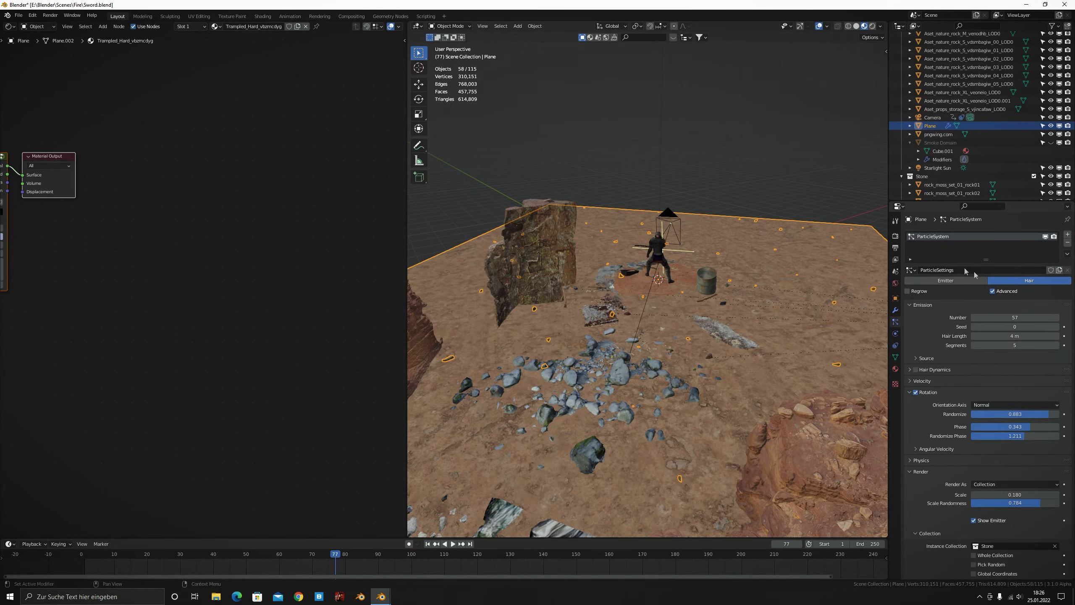
{"action": "scroll", "coordinate": [974, 400], "scroll_direction": "down", "scroll_amount": 5}
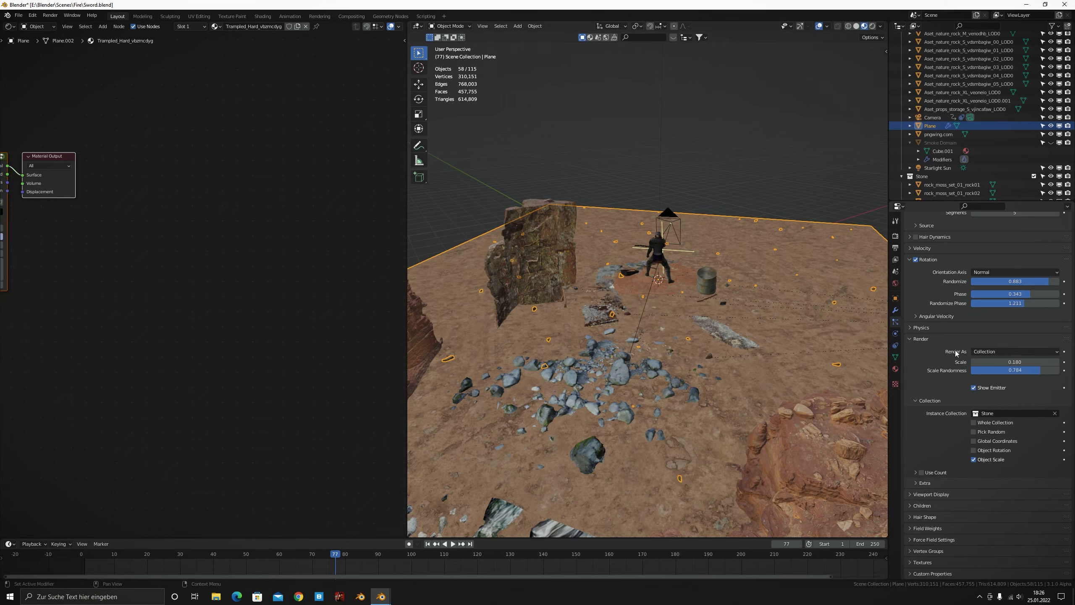
{"action": "scroll", "coordinate": [712, 267], "scroll_direction": "down", "scroll_amount": 3}
{"action": "scroll", "coordinate": [938, 262], "scroll_direction": "up", "scroll_amount": 5}
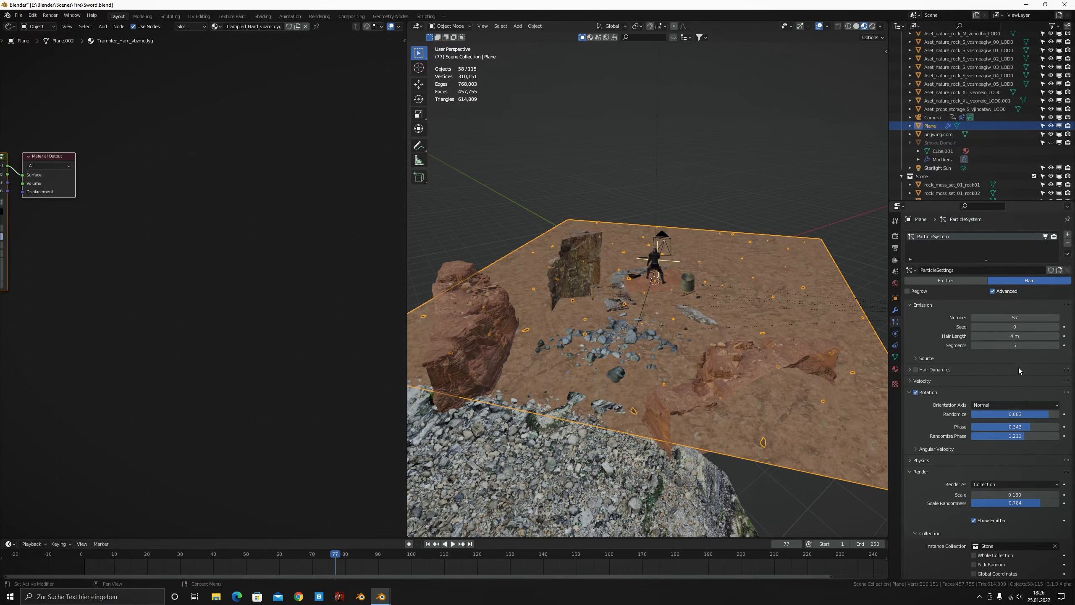
{"action": "middle_click_drag", "start_coordinate": [716, 259], "coordinate": [610, 305]}
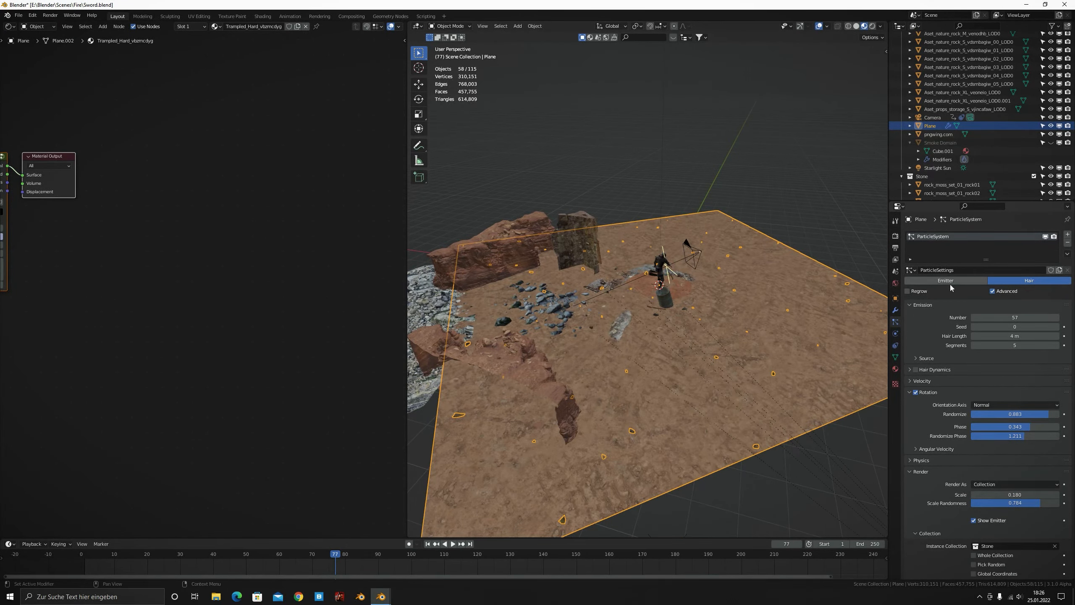
{"action": "left_click", "coordinate": [672, 287]}
{"action": "left_click", "coordinate": [763, 285]}
{"action": "scroll", "coordinate": [723, 336], "scroll_direction": "up", "scroll_amount": 5}
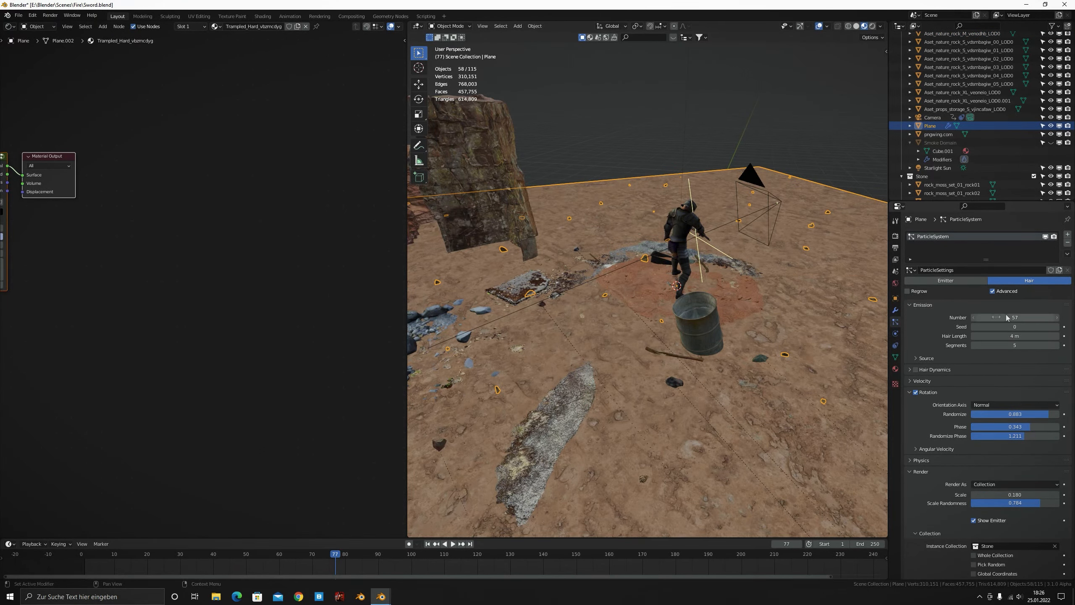
{"action": "scroll", "coordinate": [983, 336], "scroll_direction": "down", "scroll_amount": 6}
{"action": "scroll", "coordinate": [699, 286], "scroll_direction": "down", "scroll_amount": 3}
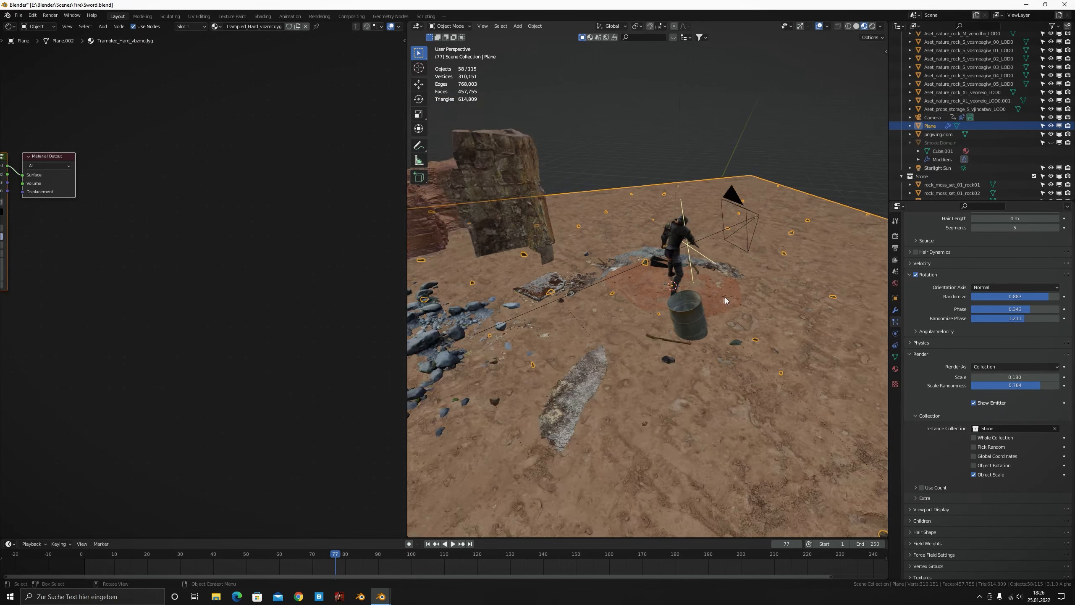
{"action": "scroll", "coordinate": [699, 286], "scroll_direction": "down", "scroll_amount": 3}
{"action": "middle_click_drag", "start_coordinate": [747, 343], "coordinate": [688, 392]}
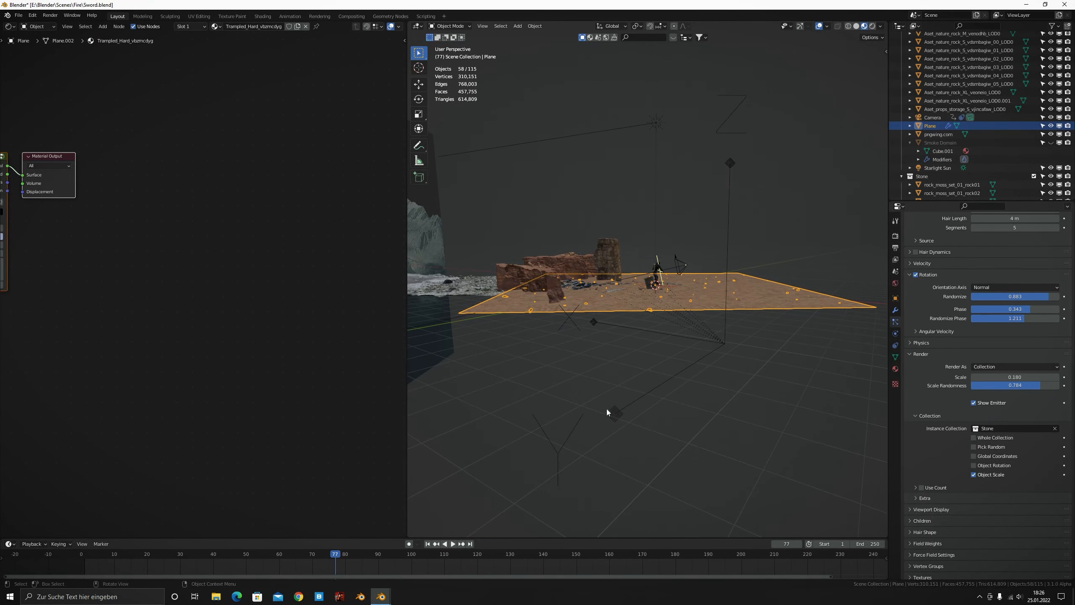
Inspect the textured rock pillar and the stone-scattered ground around the knight from several angles, selecting each in turn
{"action": "scroll", "coordinate": [743, 348], "scroll_direction": "up", "scroll_amount": 8}
{"action": "middle_click_drag", "start_coordinate": [679, 313], "coordinate": [581, 341]}
{"action": "left_click", "coordinate": [717, 366]}
{"action": "middle_click_drag", "start_coordinate": [716, 368], "coordinate": [570, 374]}
{"action": "left_click", "coordinate": [615, 215]}
{"action": "middle_click_drag", "start_coordinate": [616, 215], "coordinate": [765, 195]}
{"action": "middle_click_drag", "start_coordinate": [627, 223], "coordinate": [683, 353]}
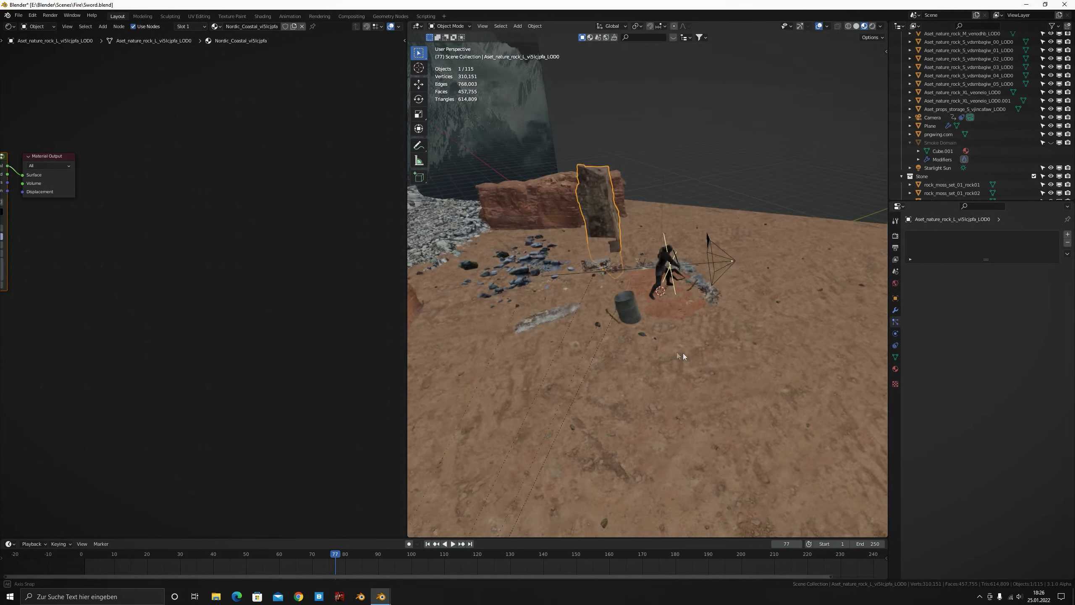
{"action": "scroll", "coordinate": [762, 394], "scroll_direction": "up", "scroll_amount": 4}
{"action": "left_click", "coordinate": [811, 431]}
{"action": "scroll", "coordinate": [741, 410], "scroll_direction": "down", "scroll_amount": 3}
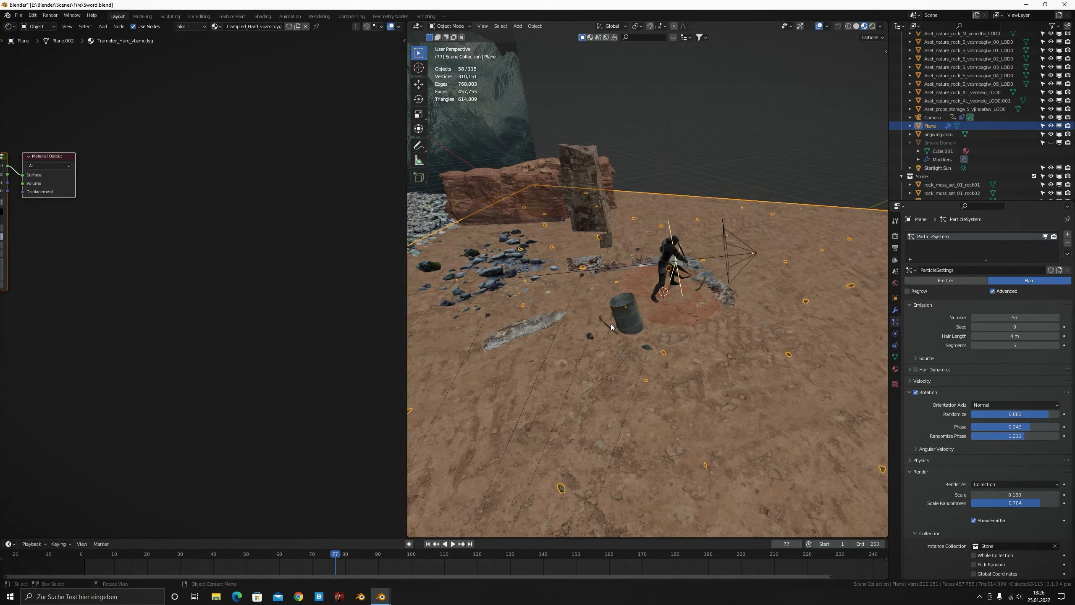
Select the Big Beach surface behind the rock walls and inspect it in the scene from close up and far away
{"action": "left_click", "coordinate": [649, 149]}
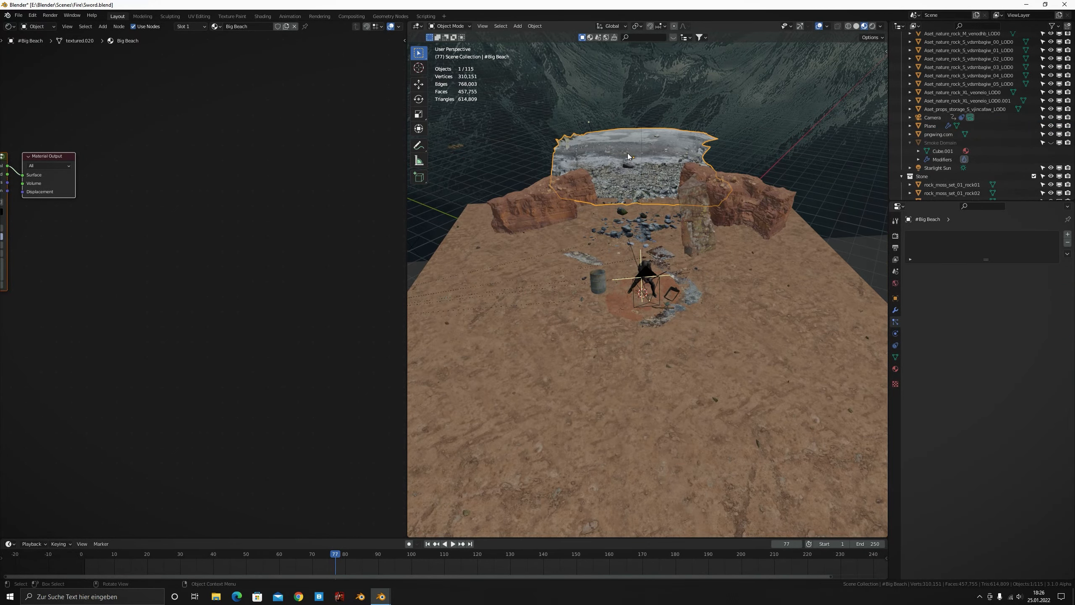
{"action": "scroll", "coordinate": [576, 191], "scroll_direction": "down", "scroll_amount": 5}
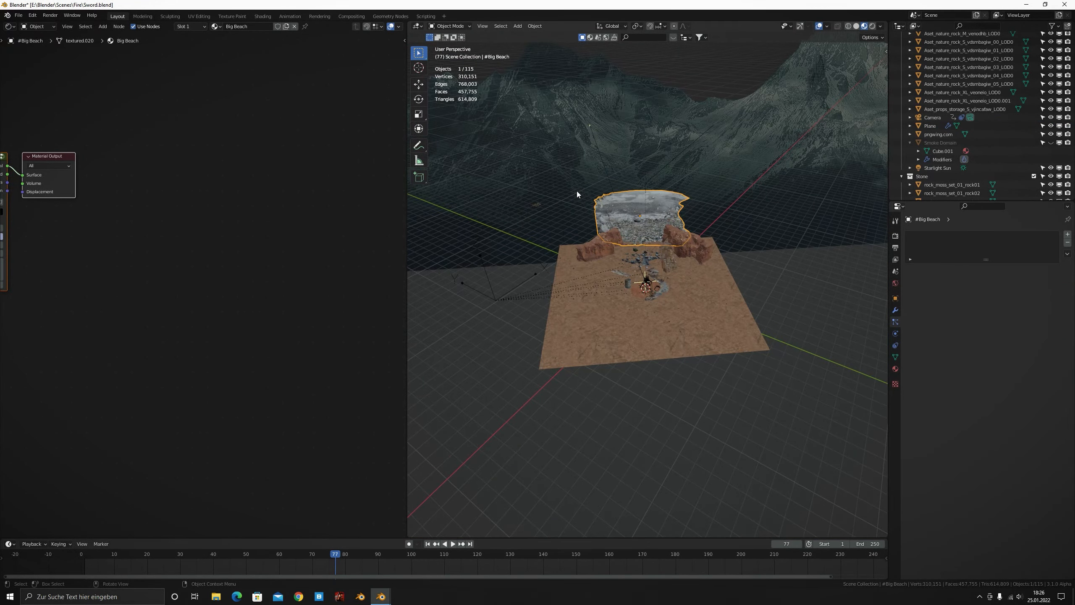
{"action": "key", "text": "KP_0"}
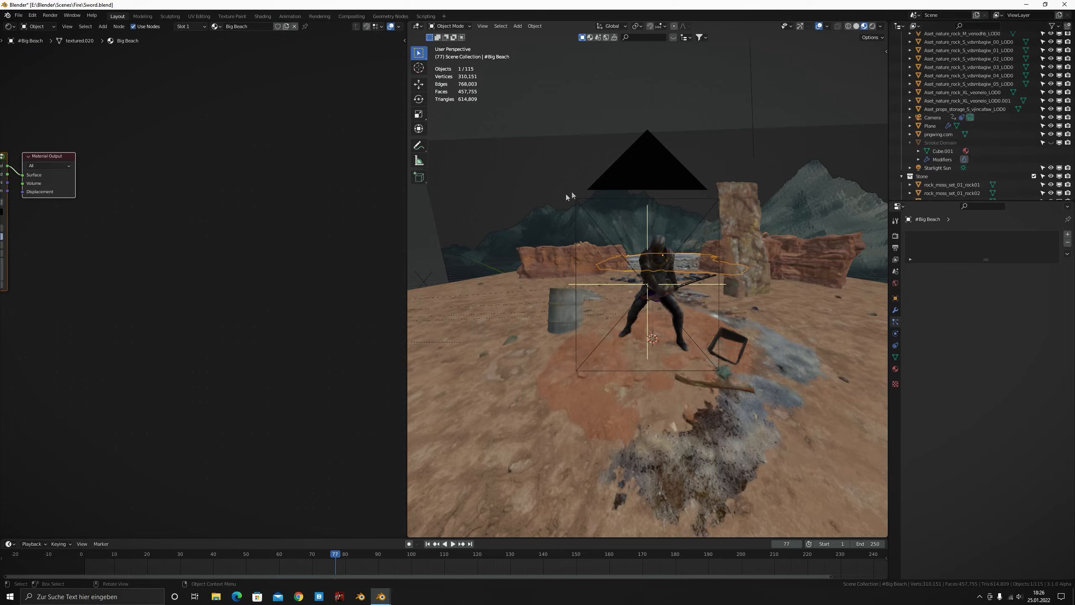
{"action": "scroll", "coordinate": [645, 231], "scroll_direction": "down", "scroll_amount": 3}
{"action": "middle_click_drag", "start_coordinate": [645, 231], "coordinate": [659, 228]}
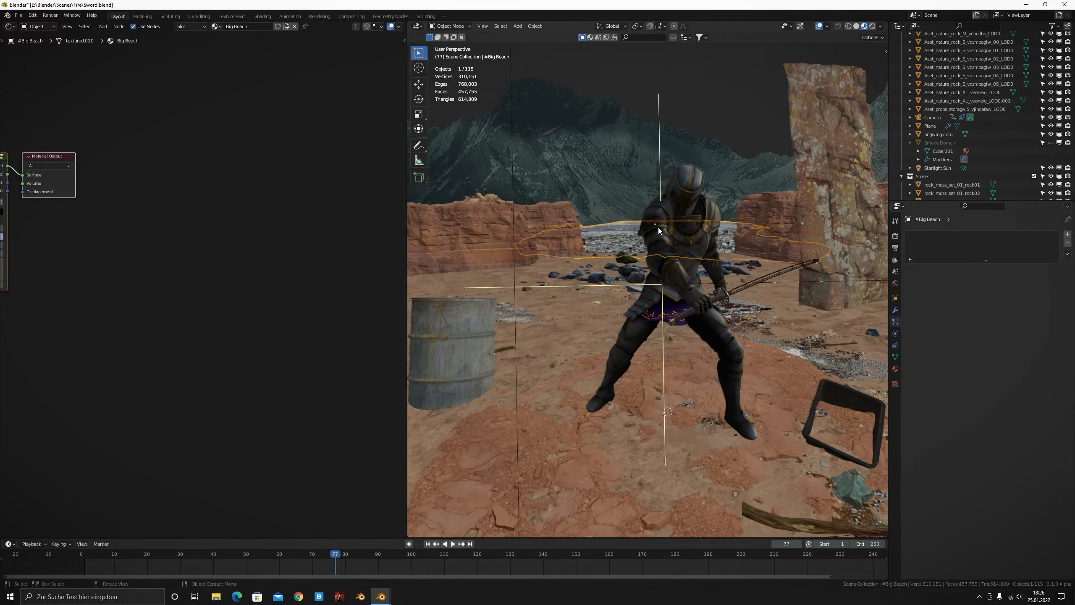
{"action": "scroll", "coordinate": [658, 226], "scroll_direction": "down", "scroll_amount": 5}
{"action": "scroll", "coordinate": [576, 193], "scroll_direction": "down", "scroll_amount": 8}
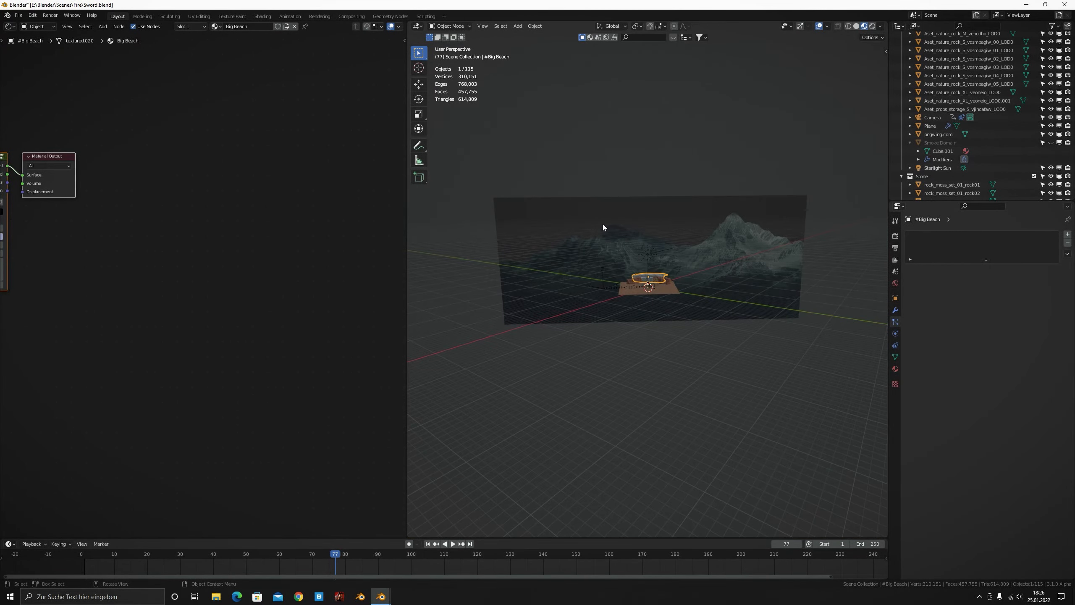
Select the mountain backdrop plane, view it through the camera and examine its image, Hue Saturation Value, Principled BSDF and Bump nodes
{"action": "left_click", "coordinate": [603, 228]}
{"action": "key", "text": "KP_0"}
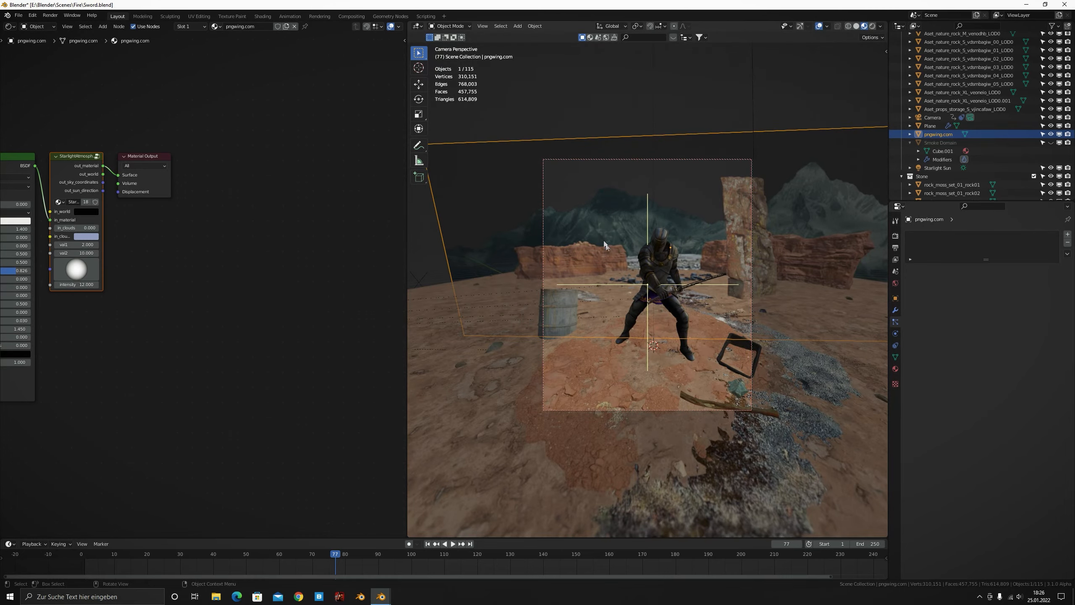
{"action": "scroll", "coordinate": [613, 255], "scroll_direction": "up", "scroll_amount": 2}
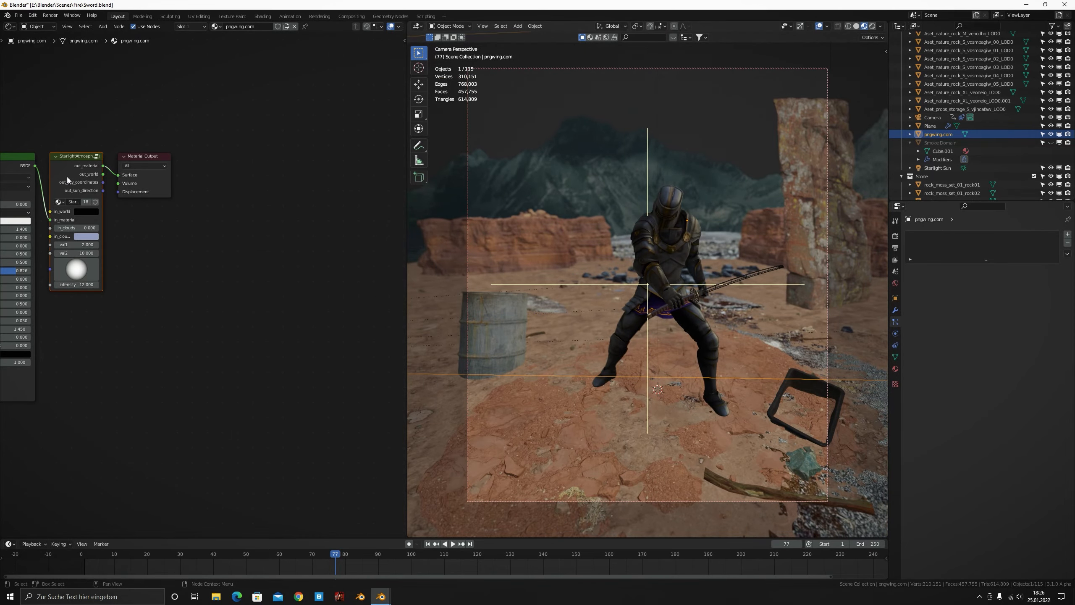
{"action": "scroll", "coordinate": [120, 266], "scroll_direction": "down", "scroll_amount": 6}
{"action": "middle_click_drag", "start_coordinate": [120, 266], "coordinate": [252, 281]}
{"action": "scroll", "coordinate": [204, 286], "scroll_direction": "up", "scroll_amount": 6}
{"action": "middle_click_drag", "start_coordinate": [17, 253], "coordinate": [206, 268]}
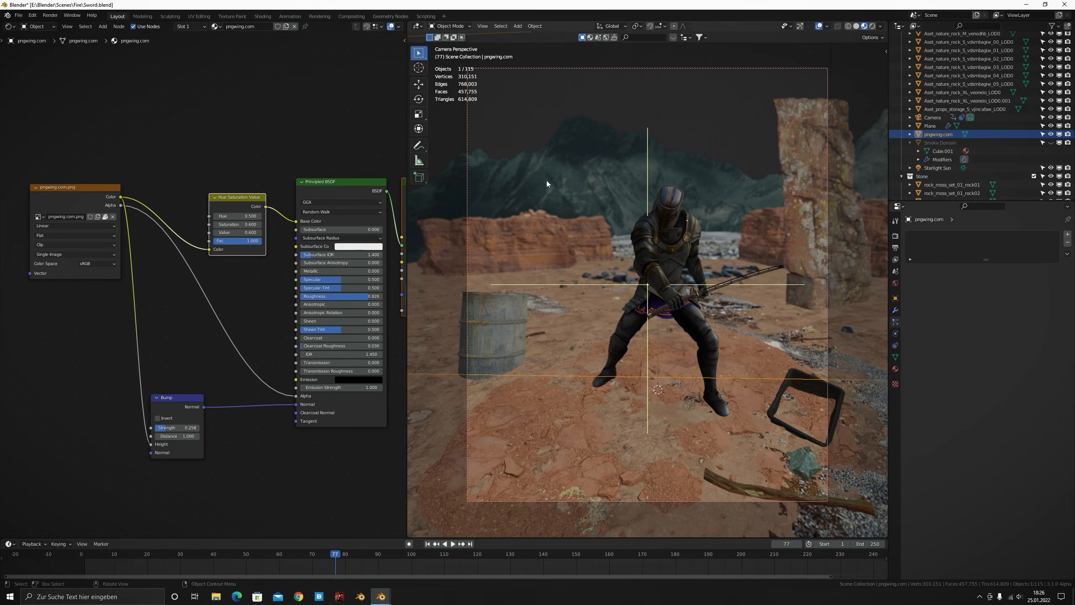
{"action": "scroll", "coordinate": [575, 182], "scroll_direction": "down", "scroll_amount": 4}
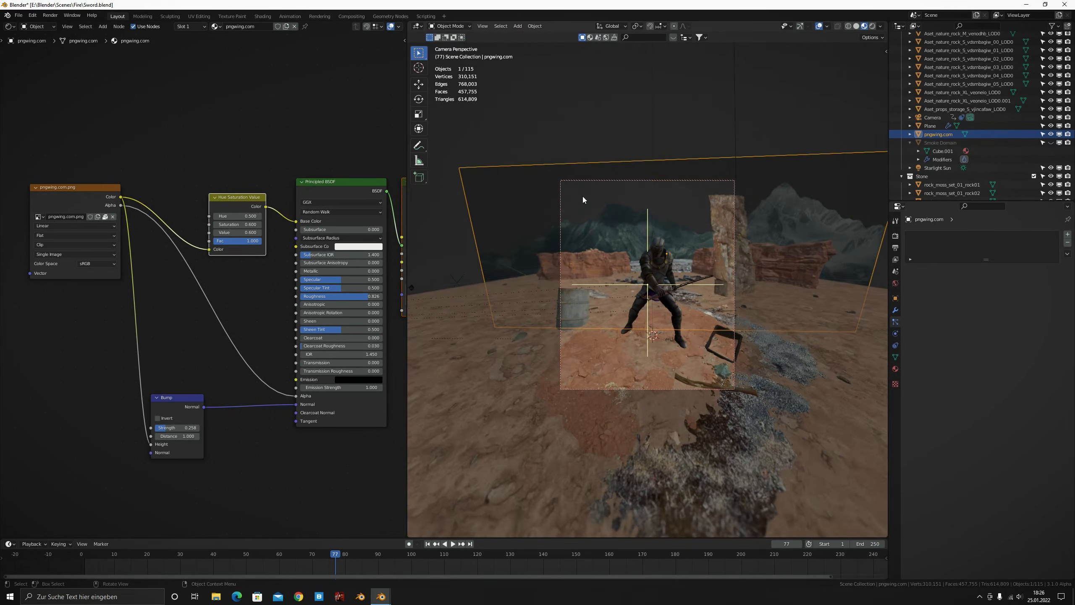
{"action": "scroll", "coordinate": [583, 199], "scroll_direction": "up", "scroll_amount": 2}
{"action": "middle_click_drag", "start_coordinate": [186, 217], "coordinate": [137, 211]}
{"action": "scroll", "coordinate": [139, 220], "scroll_direction": "up", "scroll_amount": 3}
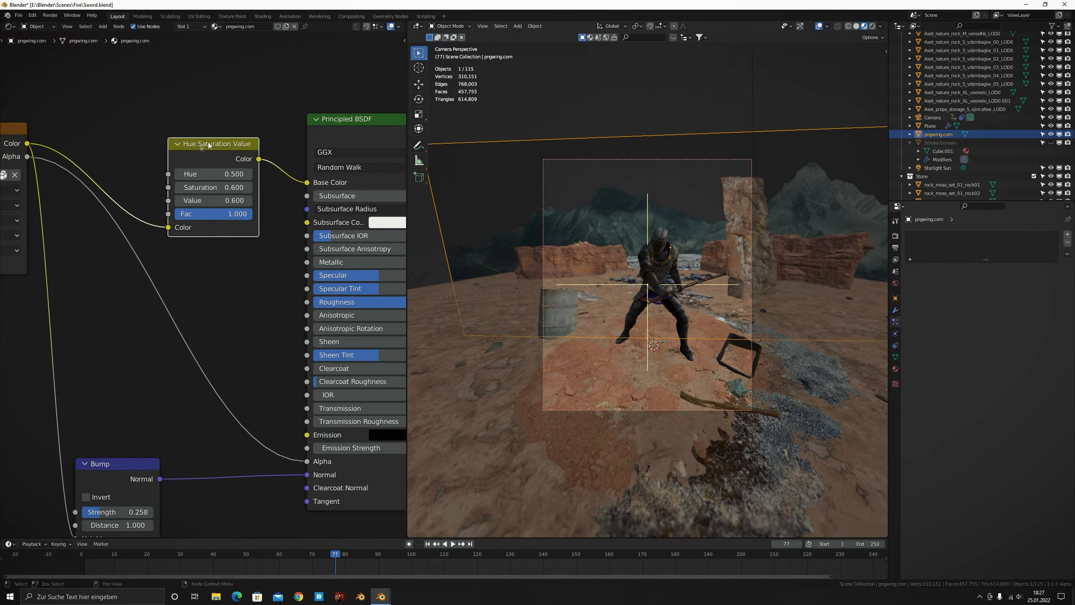
{"action": "scroll", "coordinate": [614, 230], "scroll_direction": "up", "scroll_amount": 4}
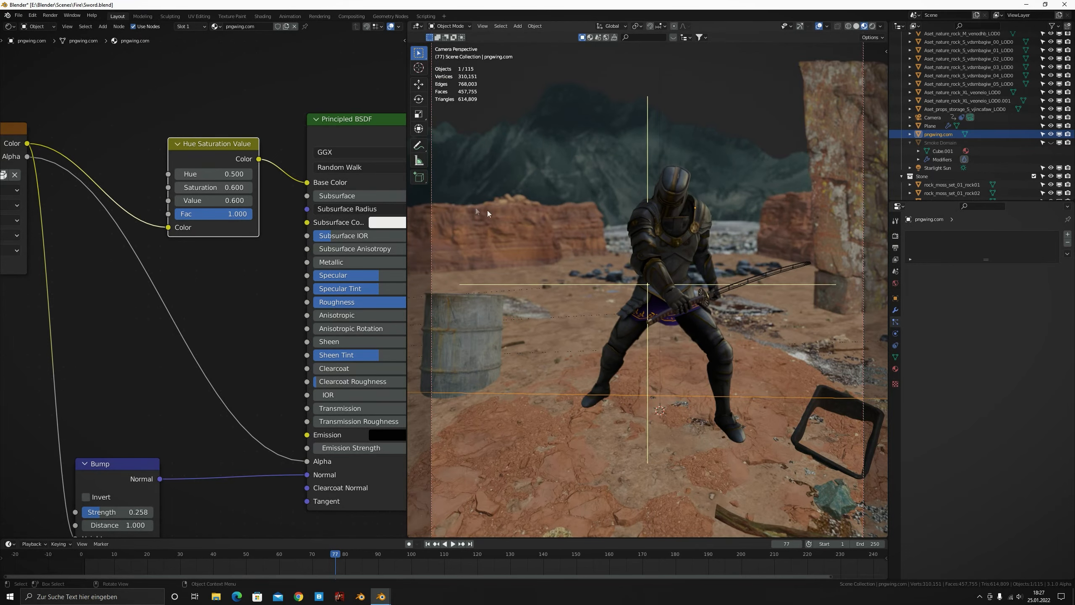
Try brightening the mountain backdrop by raising the Hue Saturation Value node's Value to 1.2
{"action": "left_click_drag", "start_coordinate": [216, 188], "coordinate": [237, 200], "text": "ctrl"}
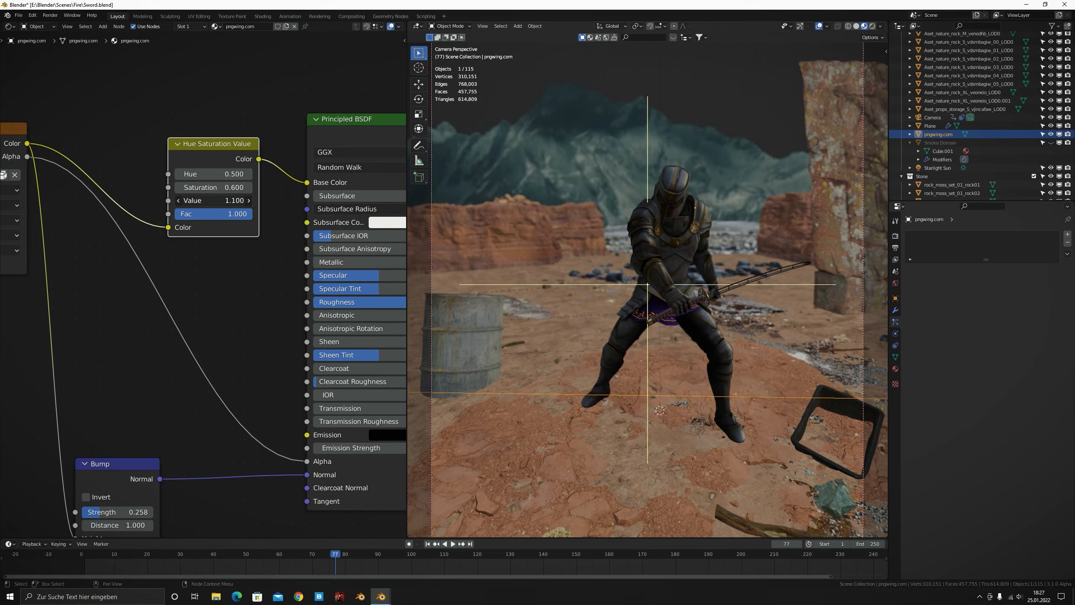
{"action": "key", "text": "Escape"}
{"action": "key", "text": "Home"}
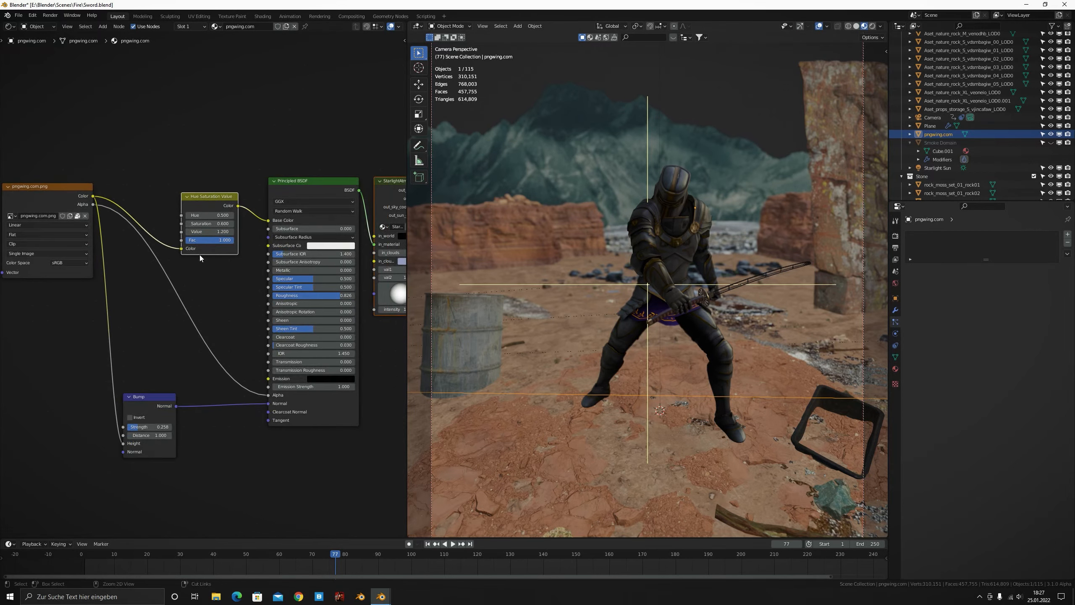
{"action": "scroll", "coordinate": [191, 360], "scroll_direction": "up", "scroll_amount": 4}
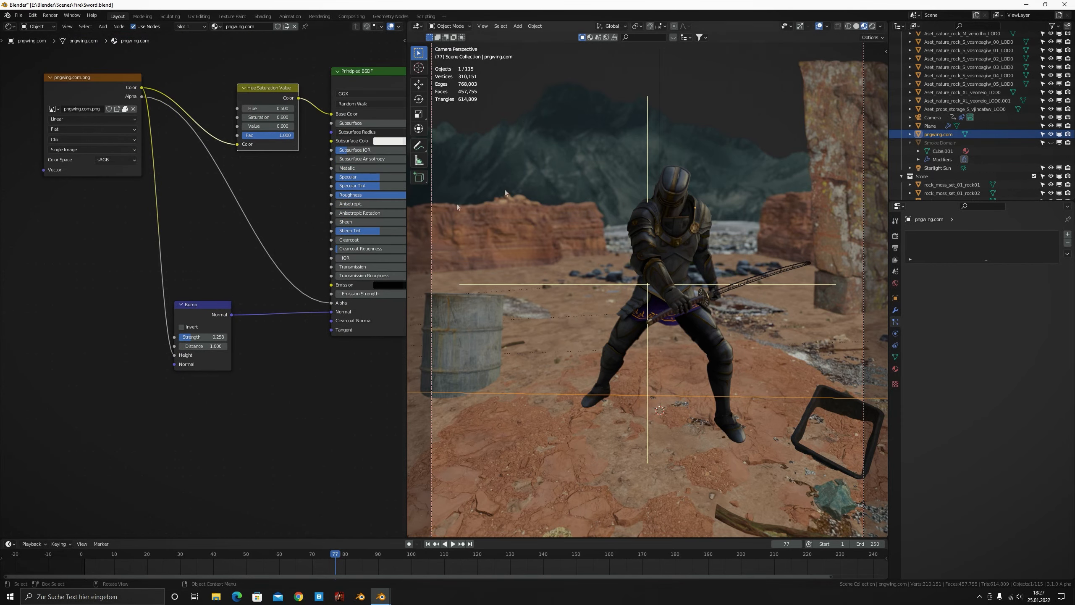
Inspect the mountain backdrop and its bump effect isolated in local view, and return to the full scene through the camera
{"action": "mouse_move", "coordinate": [333, 314]}
{"action": "left_mouse_down"}
{"action": "mouse_move", "coordinate": [246, 313]}
{"action": "mouse_move", "coordinate": [331, 313]}
{"action": "left_mouse_up"}
{"action": "middle_click_drag", "start_coordinate": [617, 279], "coordinate": [634, 269]}
{"action": "key", "text": "KP_0"}
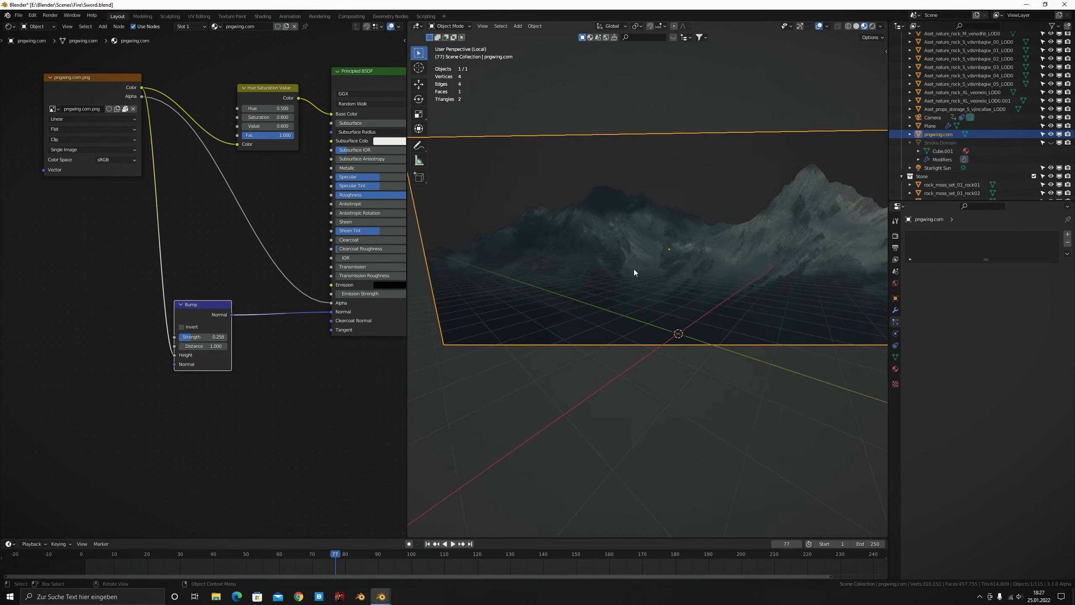
{"action": "key", "text": "KP_Divide"}
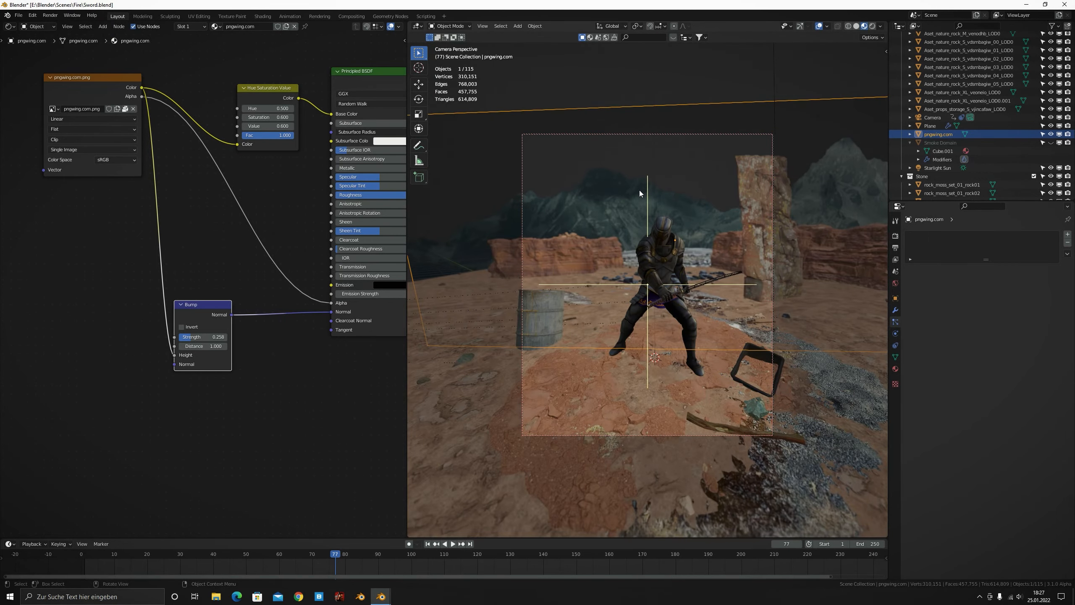
{"action": "scroll", "coordinate": [923, 175], "scroll_direction": "up", "scroll_amount": 5}
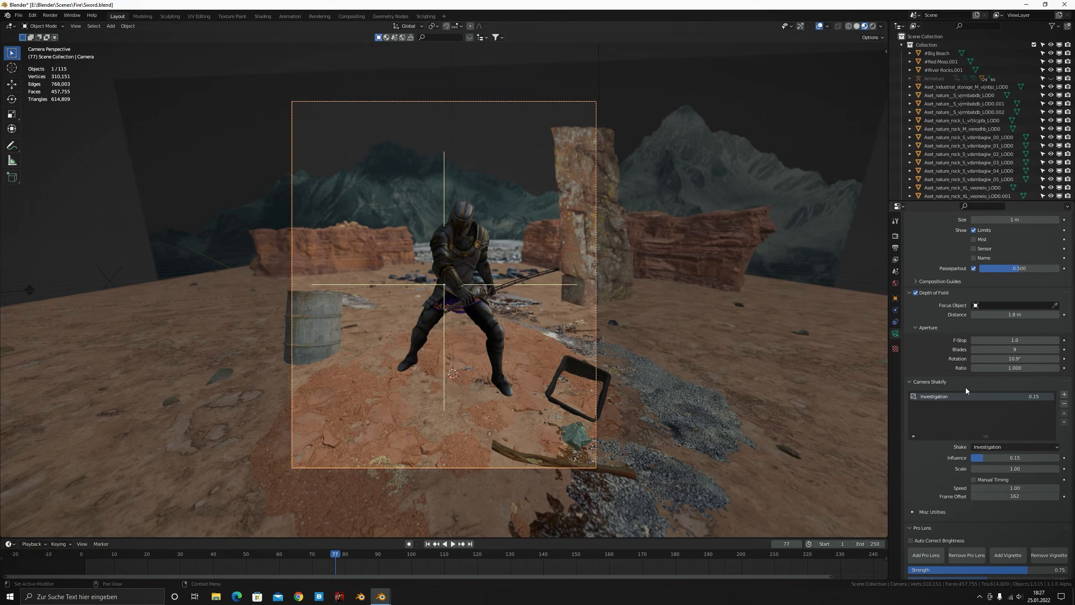
Review the camera's depth of field and Camera Shakify settings, and the Cycles sampling settings
{"action": "scroll", "coordinate": [967, 388], "scroll_direction": "down", "scroll_amount": 2}
{"action": "left_click", "coordinate": [977, 424]}
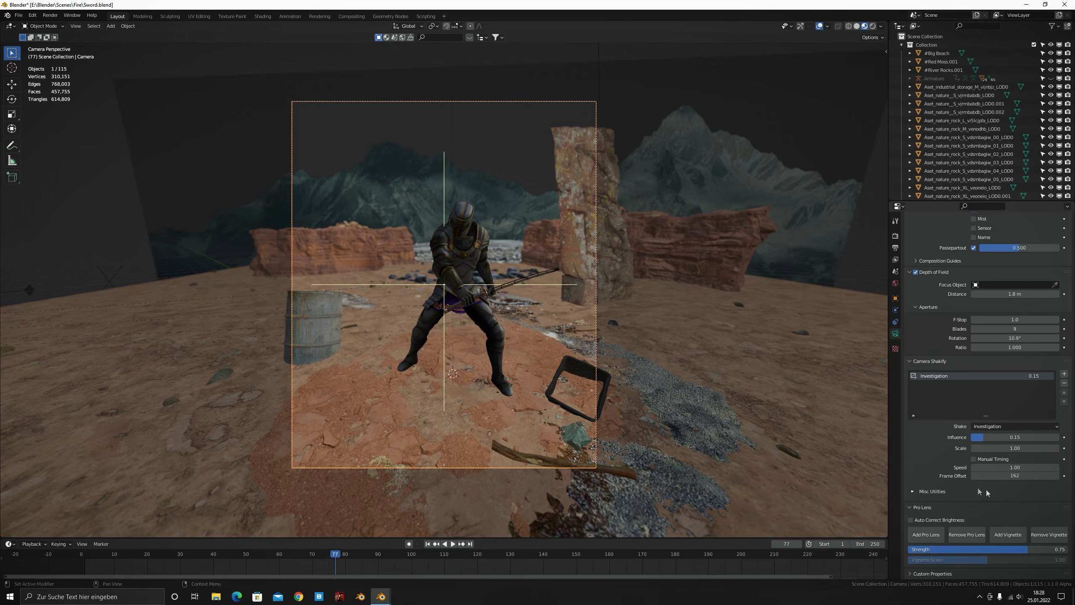
{"action": "left_click", "coordinate": [895, 235]}
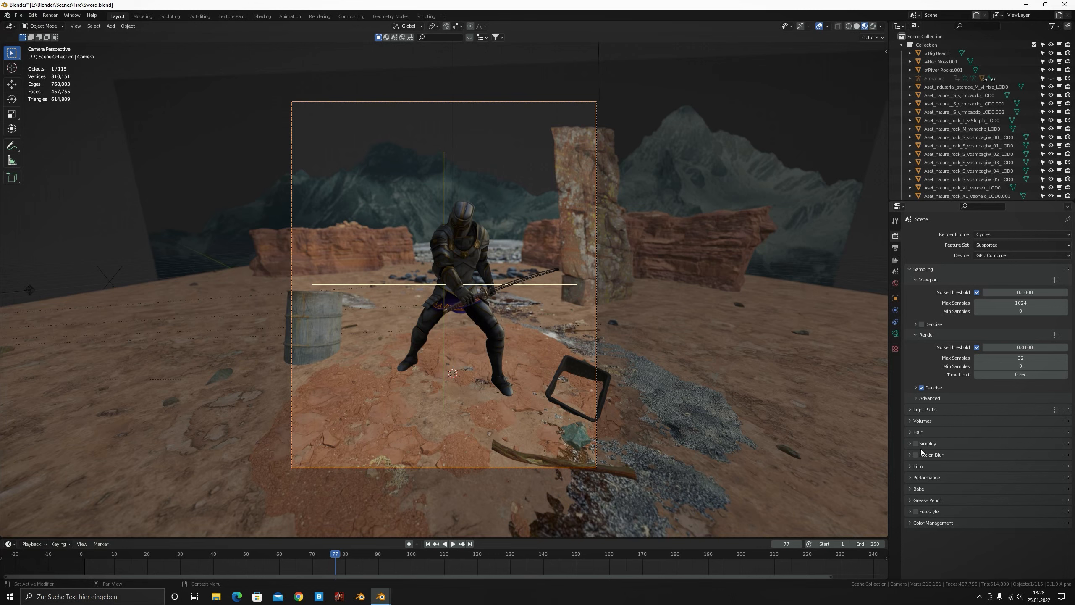
Try halving the horizontal output resolution by entering 1080/2
{"action": "left_click", "coordinate": [896, 247]}
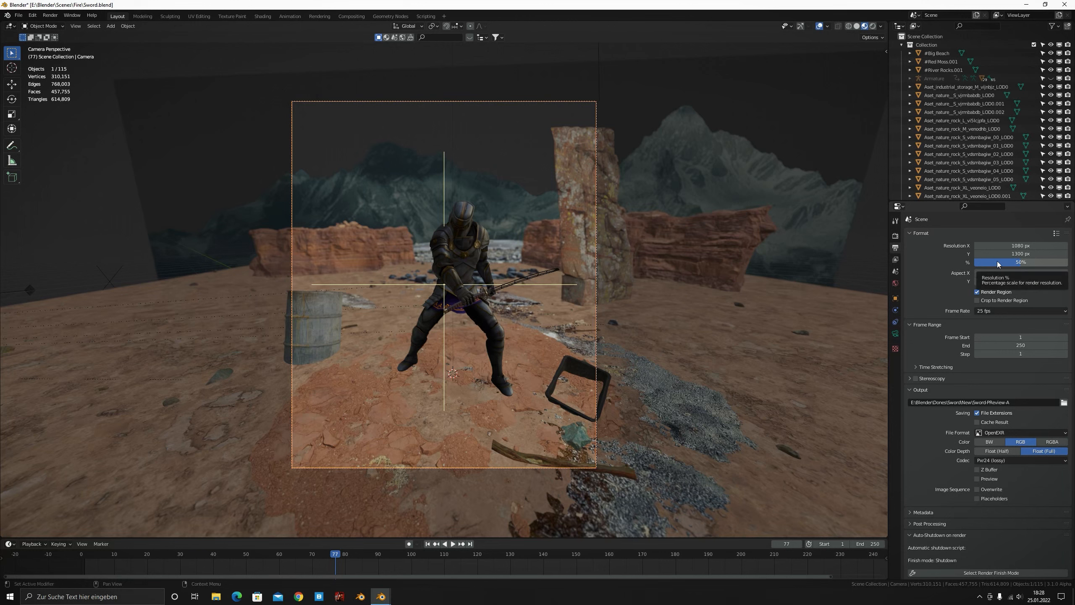
{"action": "left_click", "coordinate": [999, 245]}
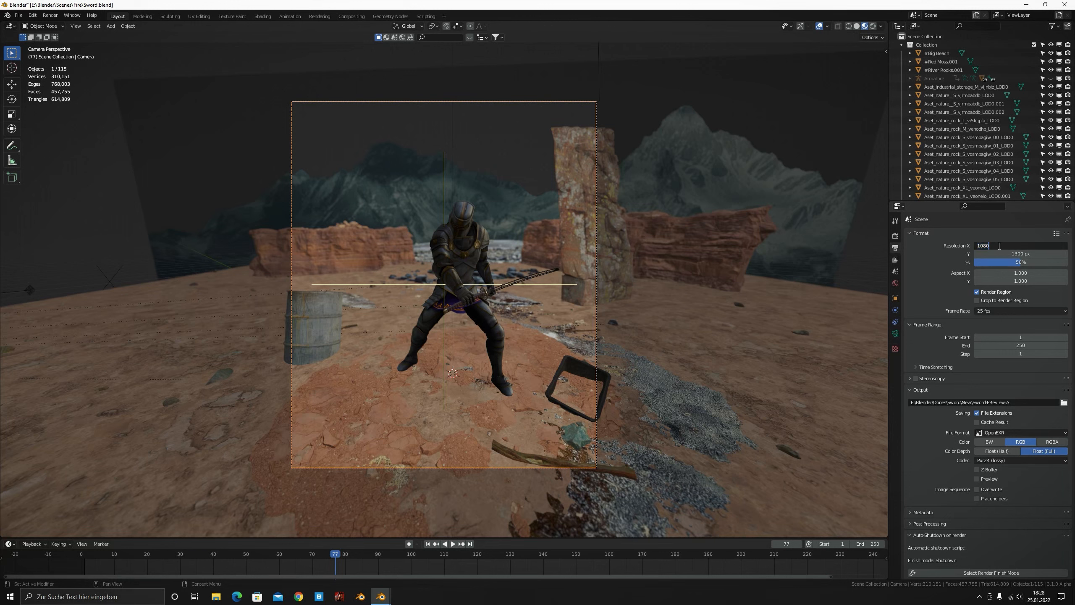
{"action": "type", "text": "/2"}
{"action": "key", "text": "Return"}
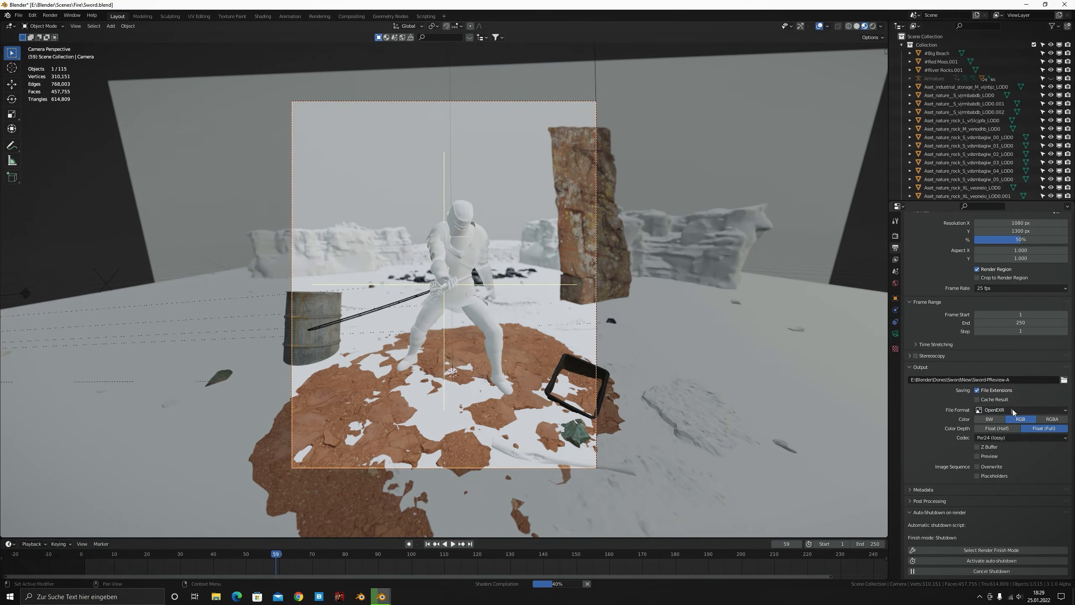
Review the available output file formats, keeping OpenEXR
{"action": "left_click", "coordinate": [978, 411]}
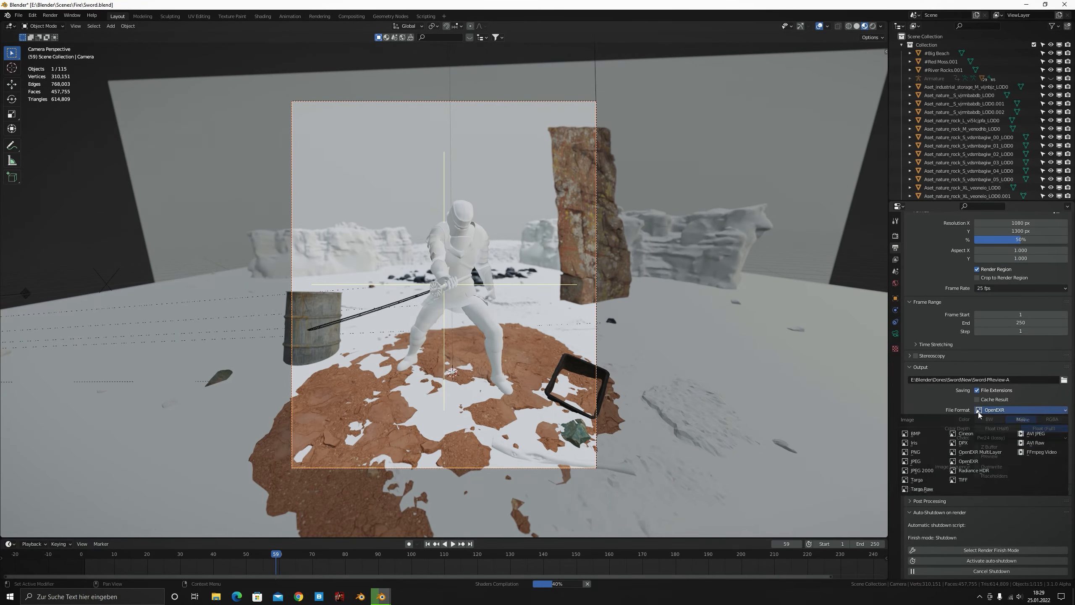
{"action": "left_click", "coordinate": [991, 411]}
{"action": "left_click", "coordinate": [992, 412]}
{"action": "left_click", "coordinate": [991, 411]}
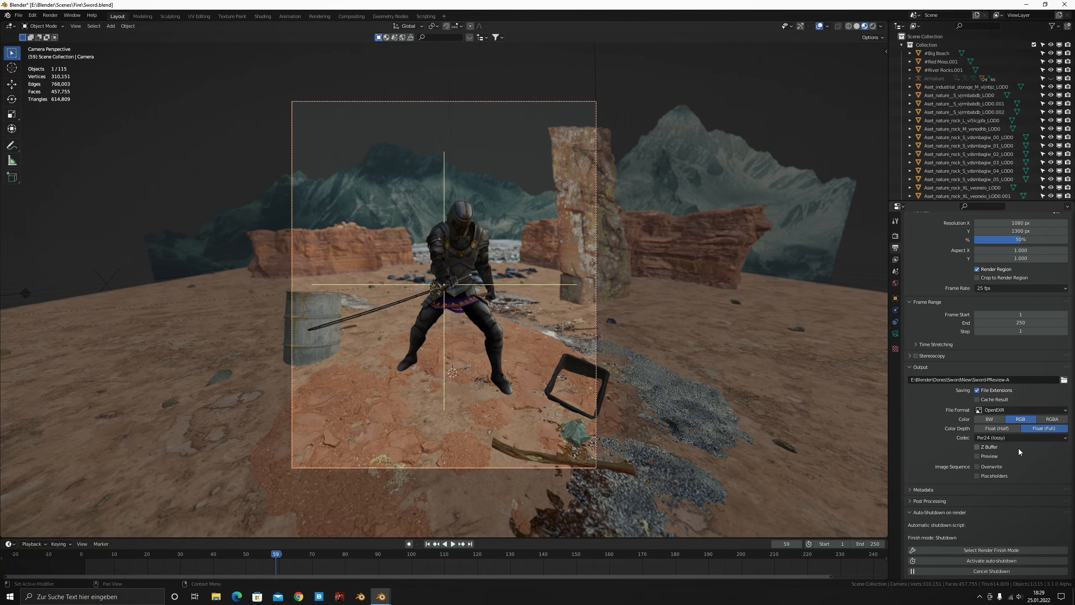
Look over the Motion Blur render settings in the Compositing workspace and return to the Layout workspace
{"action": "left_click", "coordinate": [895, 271]}
{"action": "left_click", "coordinate": [352, 16]}
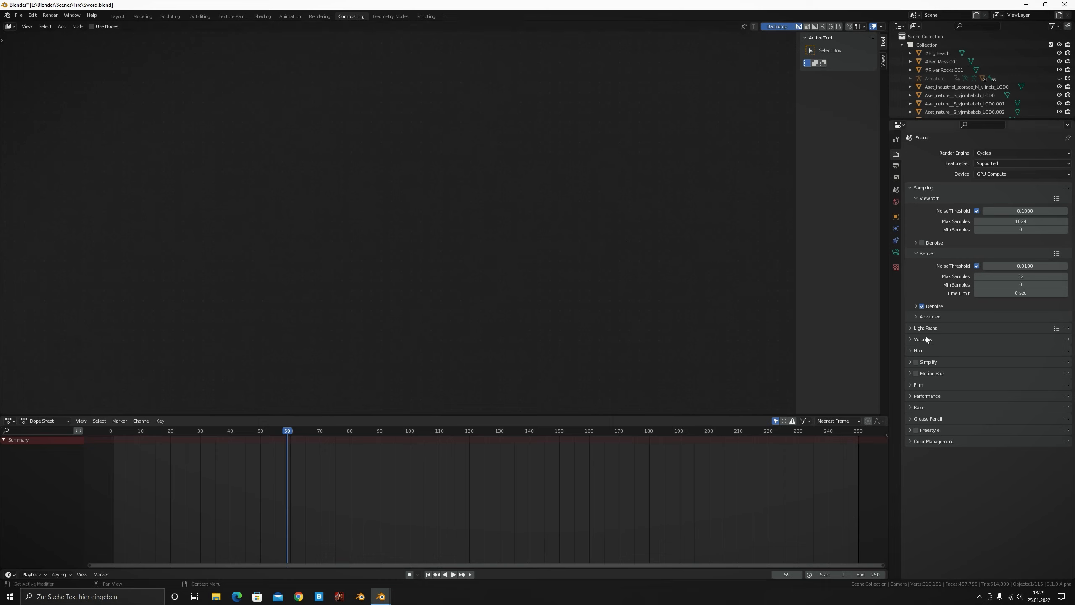
{"action": "left_click", "coordinate": [929, 375]}
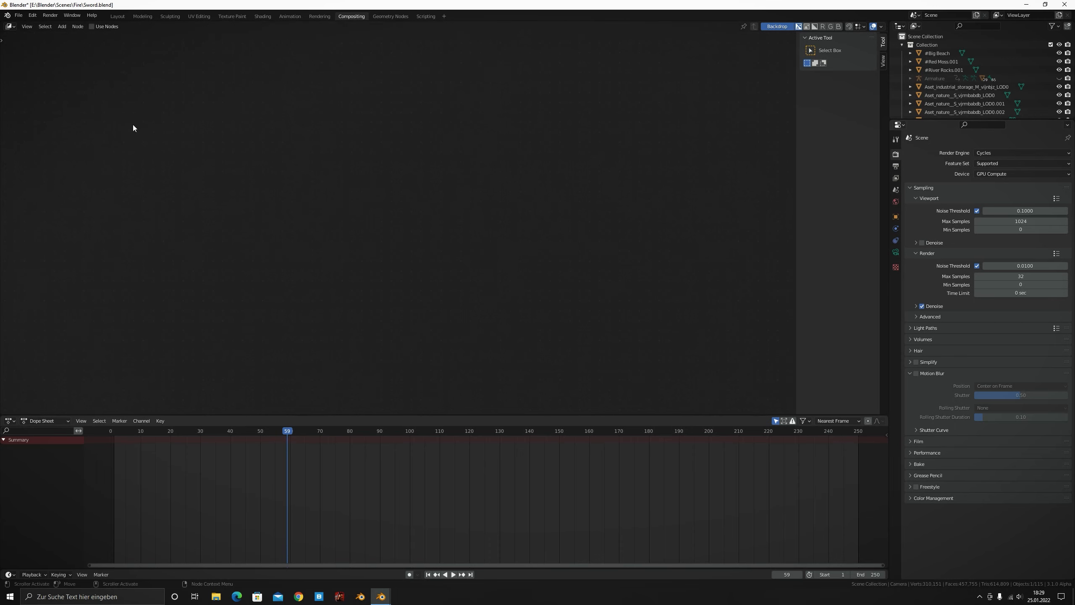
{"action": "left_click", "coordinate": [118, 16]}
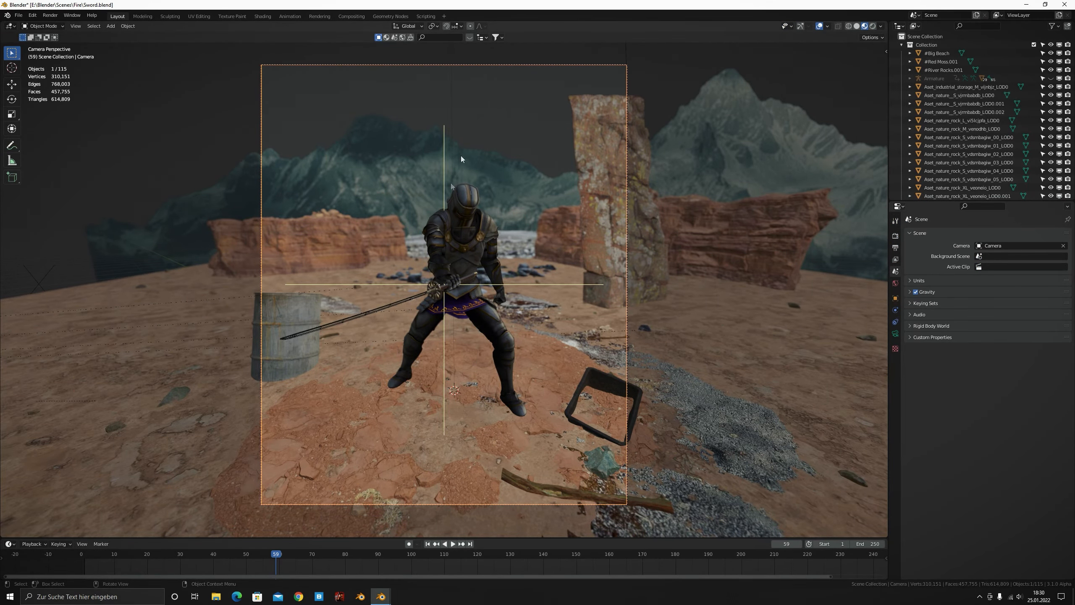
In the Compositing workspace, insert a Glare node between the Render Layers and Composite nodes
{"action": "left_click", "coordinate": [347, 16]}
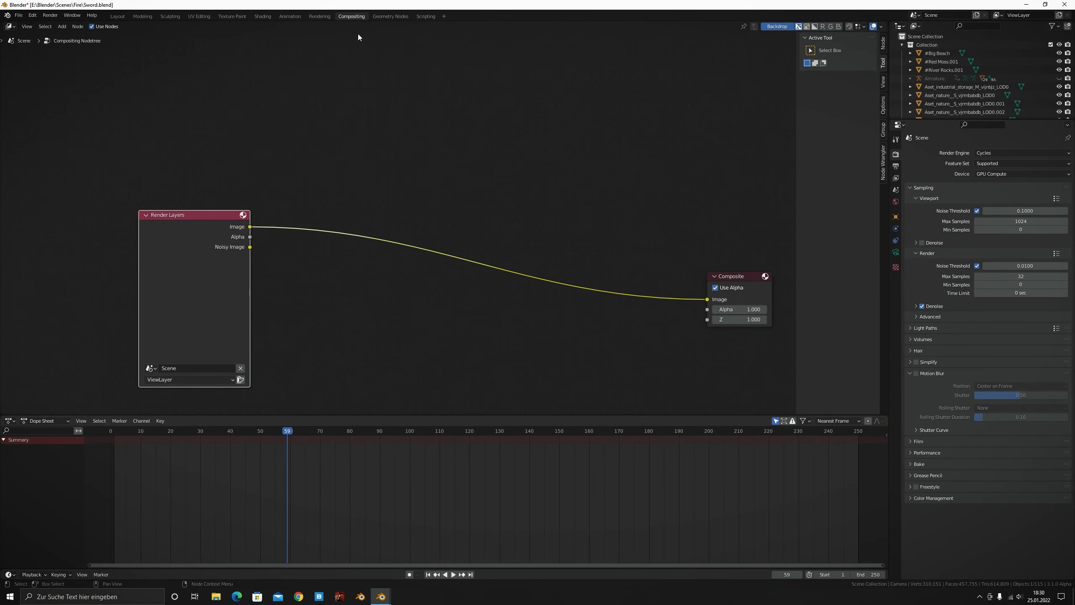
{"action": "key", "text": "shift+a"}
{"action": "key", "text": "s"}
{"action": "type", "text": "glar"}
{"action": "key", "text": "Return"}
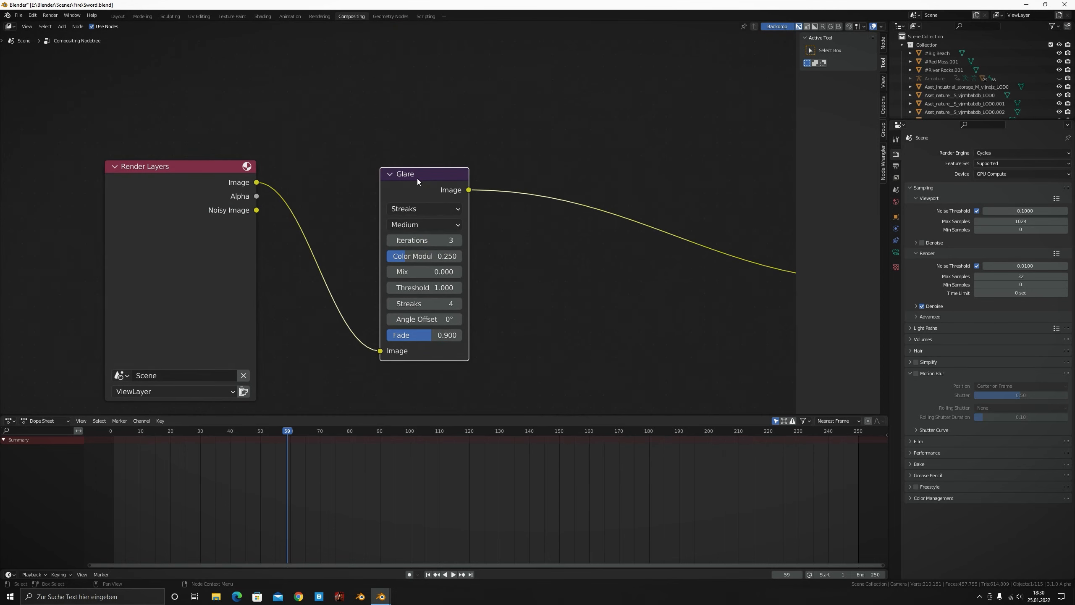
Set the Glare node's type to Fog Glow and lower its Mix to -0.9
{"action": "scroll", "coordinate": [367, 207], "scroll_direction": "up", "scroll_amount": 2}
{"action": "left_click", "coordinate": [436, 201]}
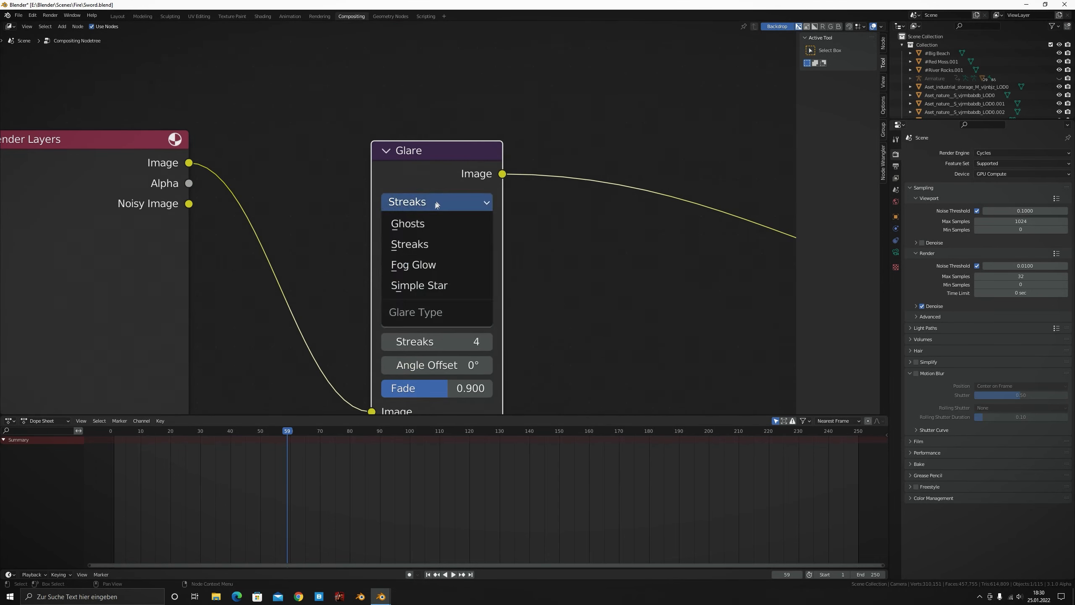
{"action": "left_click", "coordinate": [414, 264]}
{"action": "left_click", "coordinate": [389, 248]}
{"action": "left_click", "coordinate": [389, 249]}
{"action": "left_click", "coordinate": [389, 248]}
{"action": "left_click", "coordinate": [389, 248]}
{"action": "left_click", "coordinate": [388, 249]}
{"action": "left_click", "coordinate": [389, 249]}
{"action": "left_click", "coordinate": [388, 249]}
{"action": "left_click", "coordinate": [389, 249]}
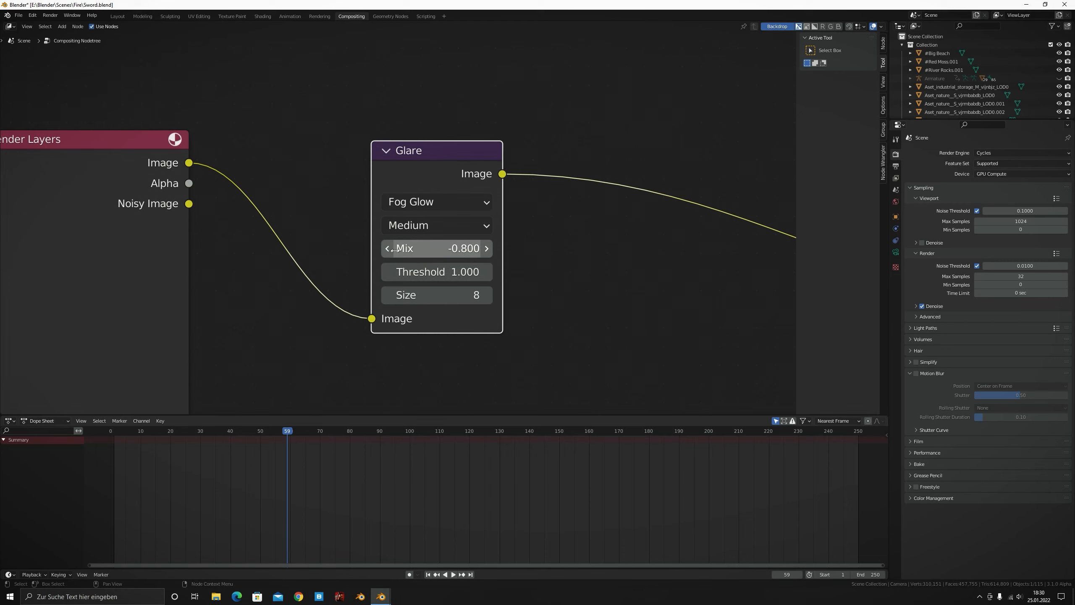
Set the Glare node's quality to High and its size to 9
{"action": "left_click", "coordinate": [410, 226]}
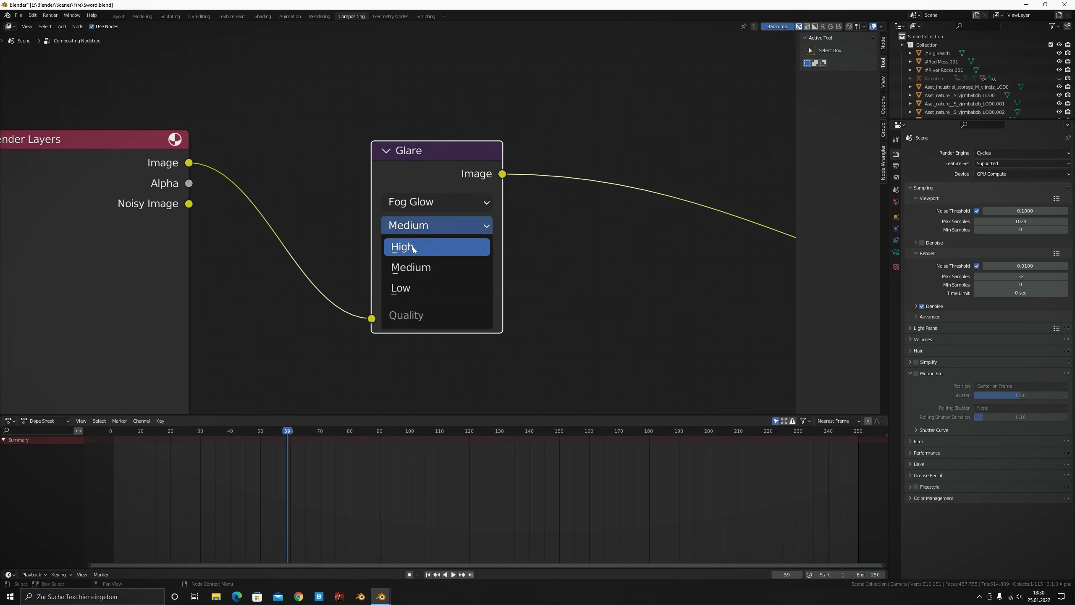
{"action": "left_click", "coordinate": [413, 249]}
{"action": "scroll", "coordinate": [431, 271], "scroll_direction": "down", "scroll_amount": 3}
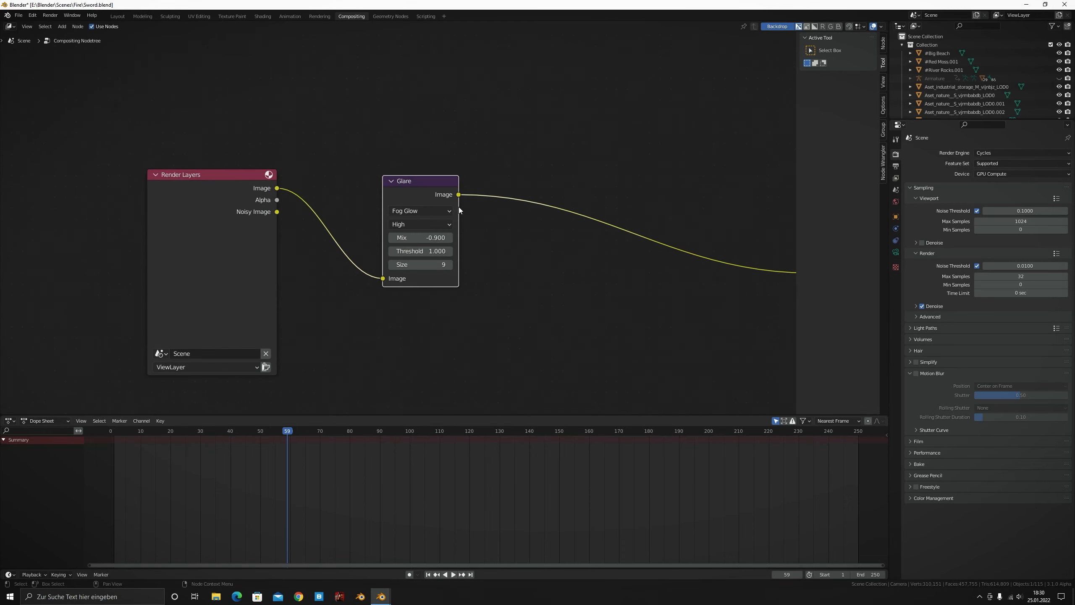
Duplicate the Glare node, insert the copy between the first Glare and Composite nodes, and set its quality to Medium
{"action": "key", "text": "shift+d"}
{"action": "left_click", "coordinate": [589, 179]}
{"action": "middle_click_drag", "start_coordinate": [588, 179], "coordinate": [565, 183]}
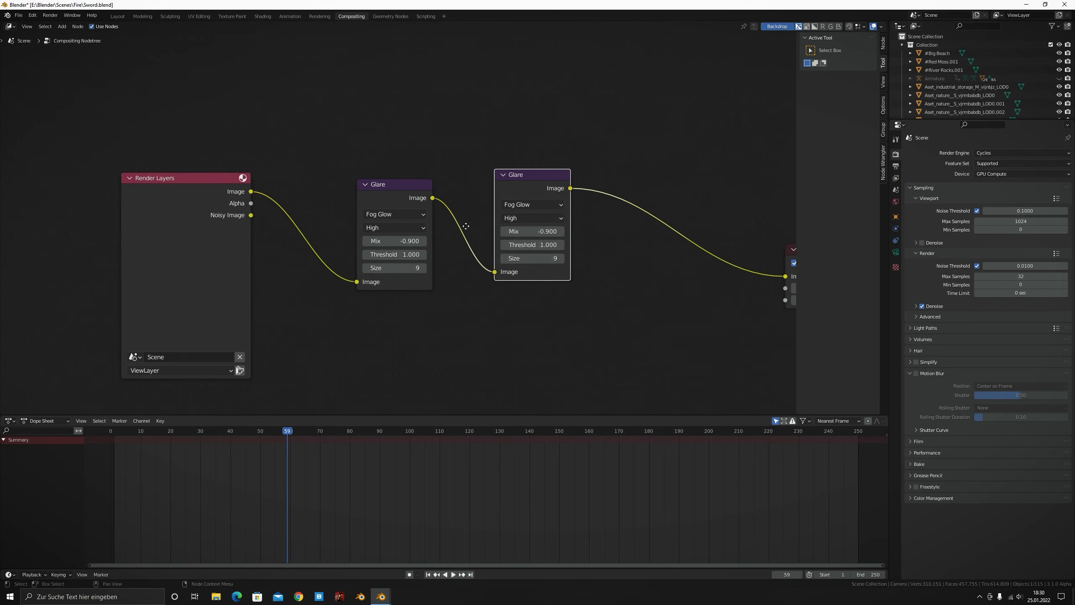
{"action": "scroll", "coordinate": [581, 216], "scroll_direction": "up", "scroll_amount": 2}
{"action": "left_click", "coordinate": [581, 217]}
{"action": "left_click", "coordinate": [592, 252]}
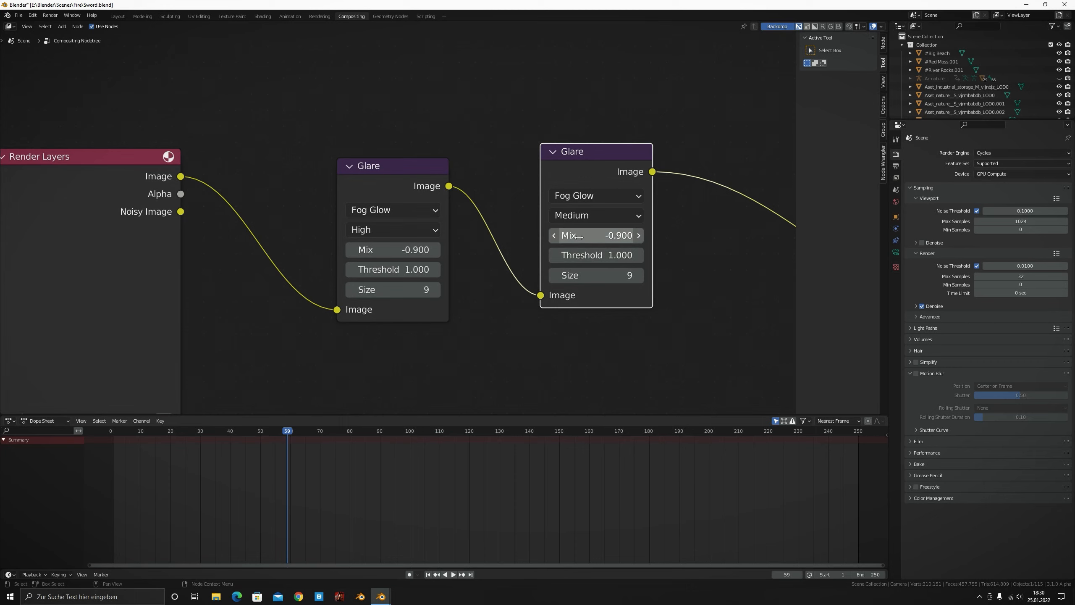
{"action": "left_click", "coordinate": [555, 236]}
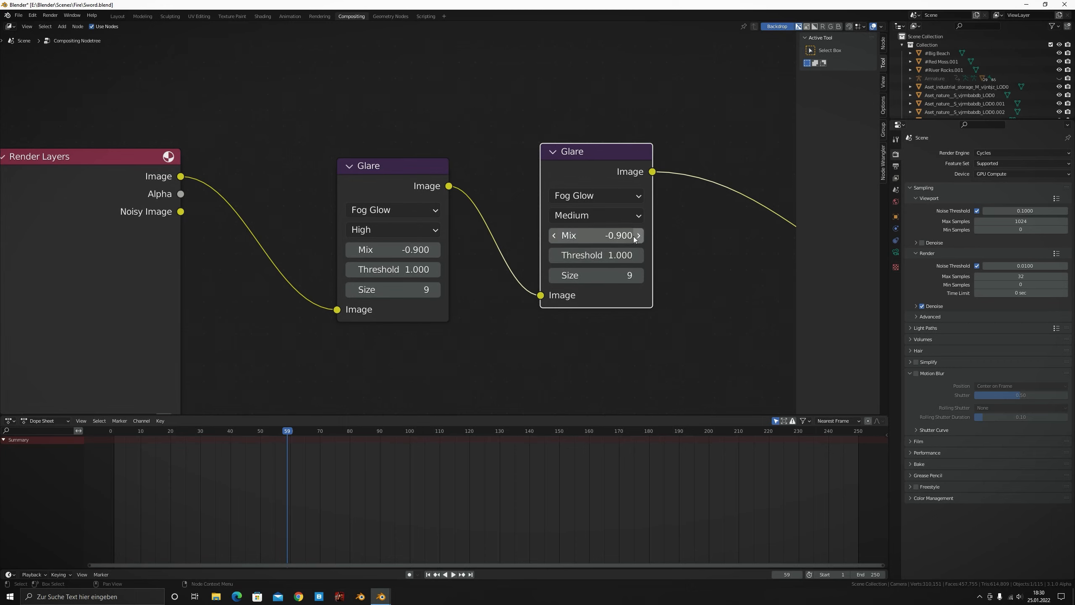
{"action": "scroll", "coordinate": [669, 241], "scroll_direction": "down", "scroll_amount": 6}
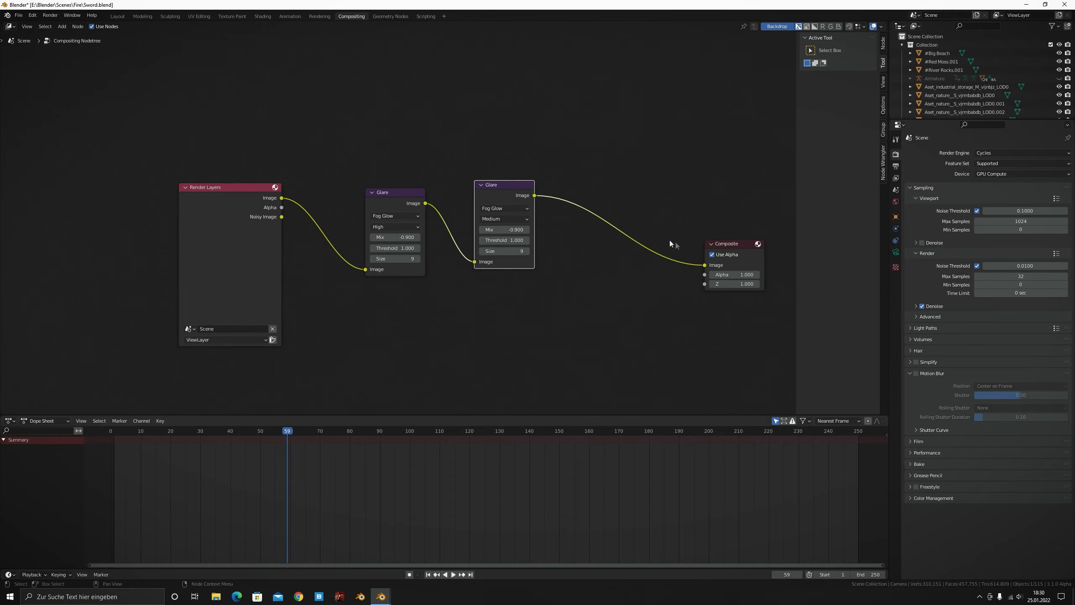
{"action": "middle_click_drag", "start_coordinate": [670, 241], "coordinate": [516, 213]}
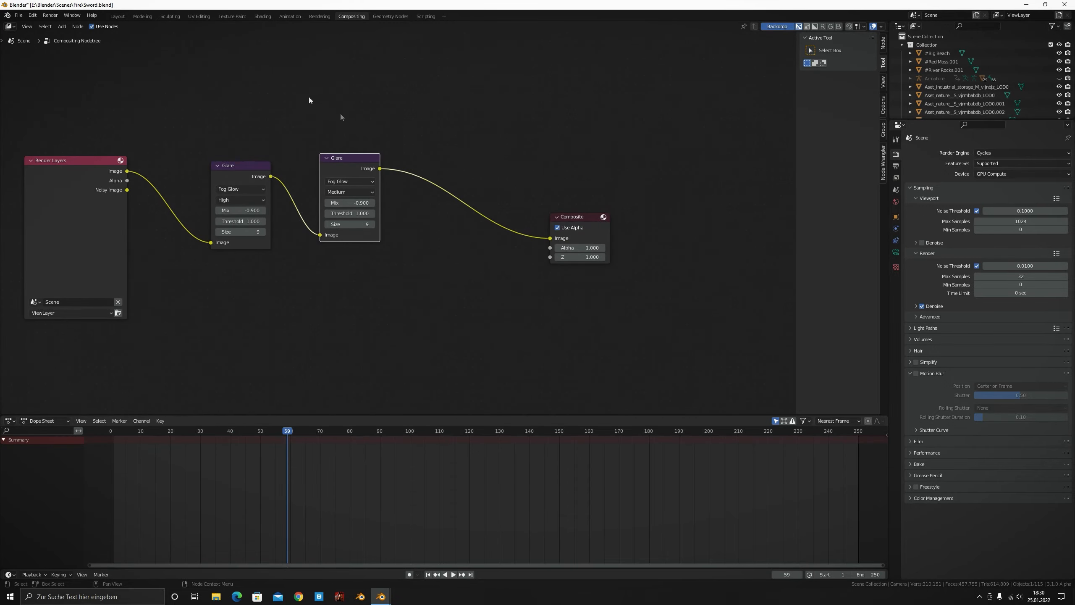
Return to the Layout workspace, view the knight scene through the camera, and show the render properties
{"action": "left_click", "coordinate": [117, 16]}
{"action": "scroll", "coordinate": [530, 267], "scroll_direction": "down", "scroll_amount": 5}
{"action": "mouse_move", "coordinate": [529, 266]}
{"action": "middle_mouse_down"}
{"action": "mouse_move", "coordinate": [565, 274]}
{"action": "mouse_move", "coordinate": [527, 273]}
{"action": "middle_mouse_up"}
{"action": "scroll", "coordinate": [573, 272], "scroll_direction": "down", "scroll_amount": 8}
{"action": "scroll", "coordinate": [529, 271], "scroll_direction": "up", "scroll_amount": 7}
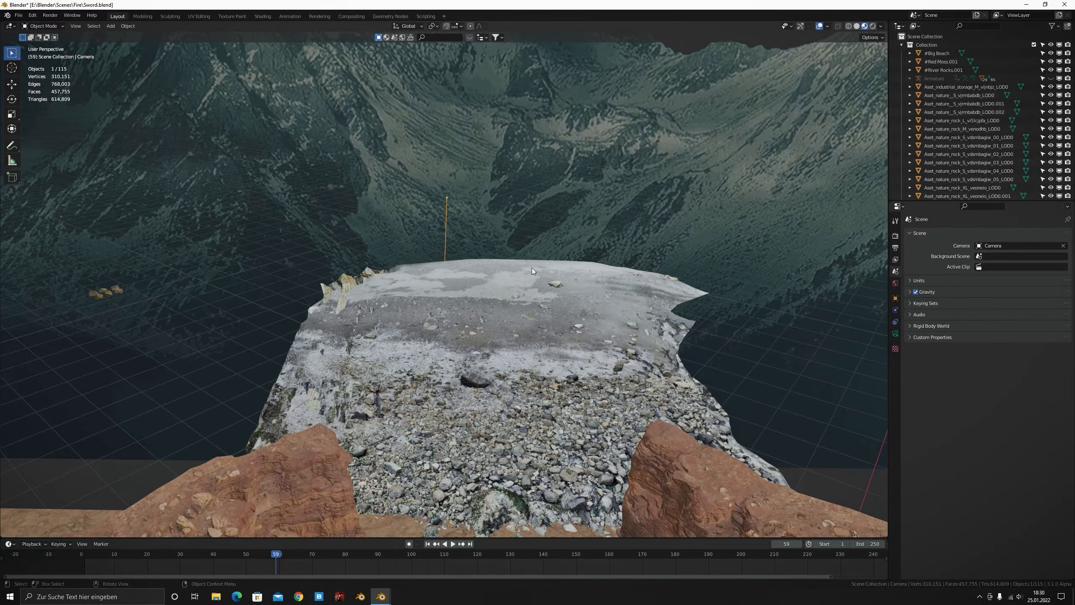
{"action": "key", "text": "KP_0"}
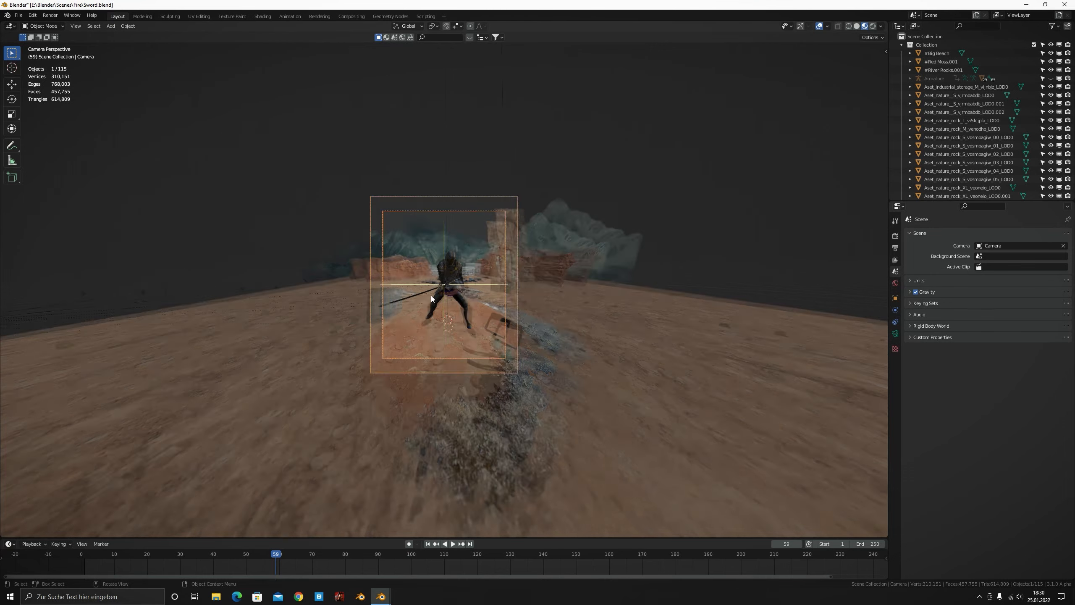
{"action": "scroll", "coordinate": [431, 296], "scroll_direction": "up", "scroll_amount": 5}
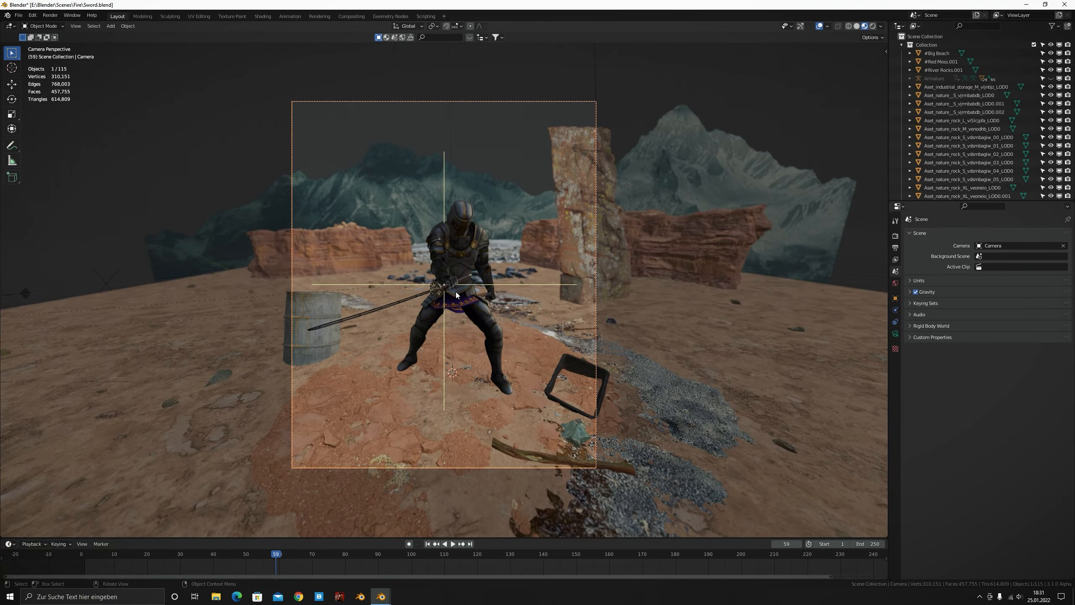
{"action": "left_click", "coordinate": [896, 236]}
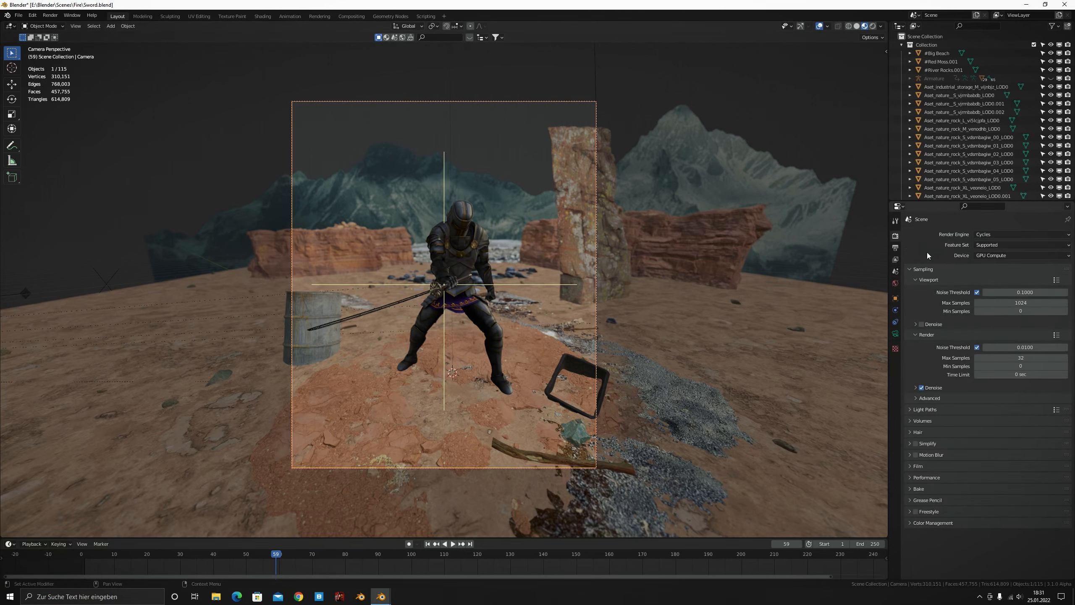